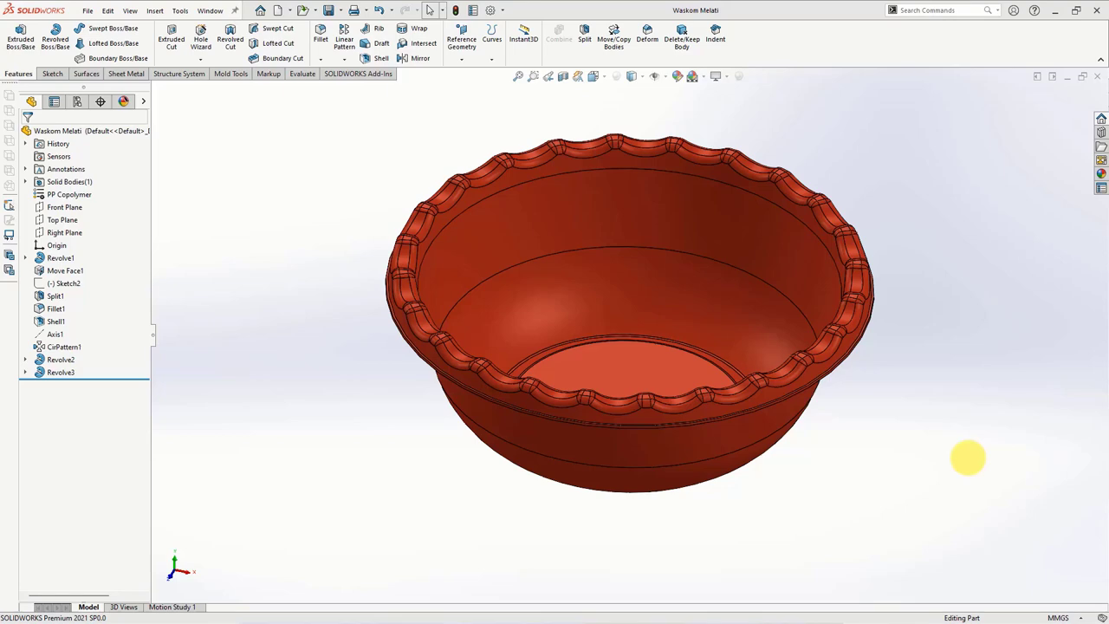
Create a new blank part, Part1, and switch its units to MMGS.
{"action": "mouse_move", "coordinate": [846, 515]}
{"action": "middle_mouse_down"}
{"action": "mouse_move", "coordinate": [898, 341]}
{"action": "mouse_move", "coordinate": [806, 483]}
{"action": "middle_mouse_up"}
{"action": "left_click", "coordinate": [289, 10]}
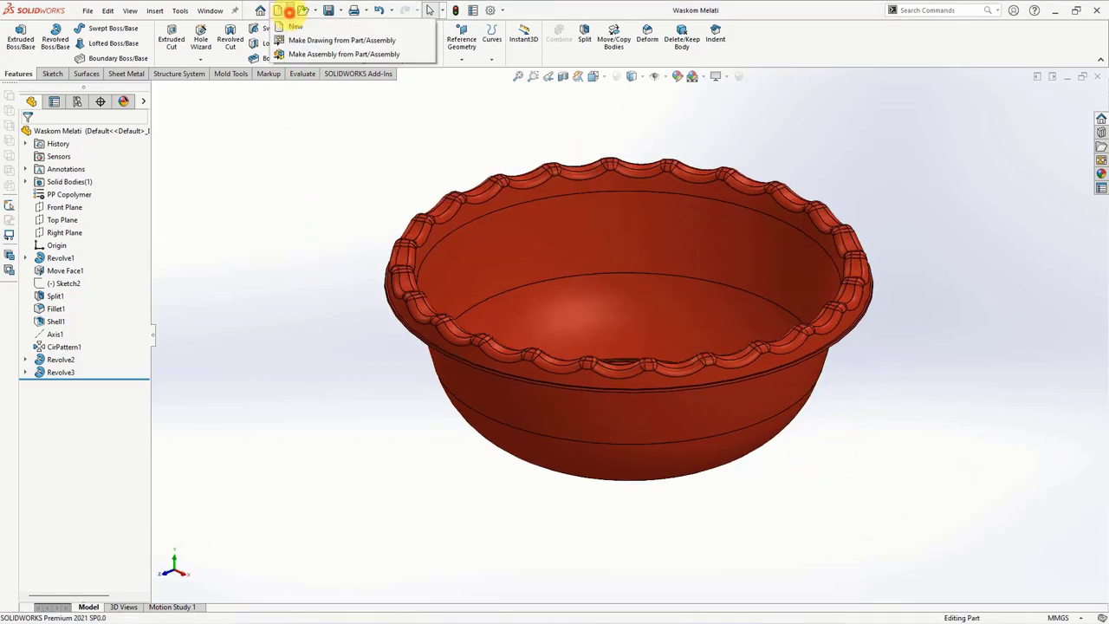
{"action": "left_click", "coordinate": [292, 26]}
{"action": "left_click", "coordinate": [231, 216]}
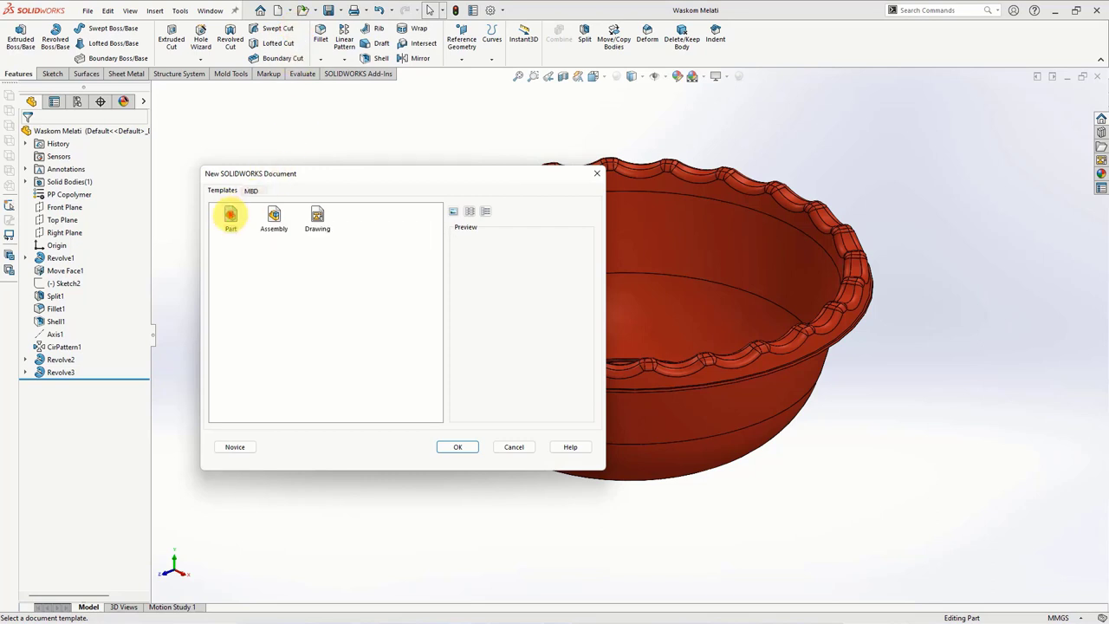
{"action": "left_click", "coordinate": [461, 446]}
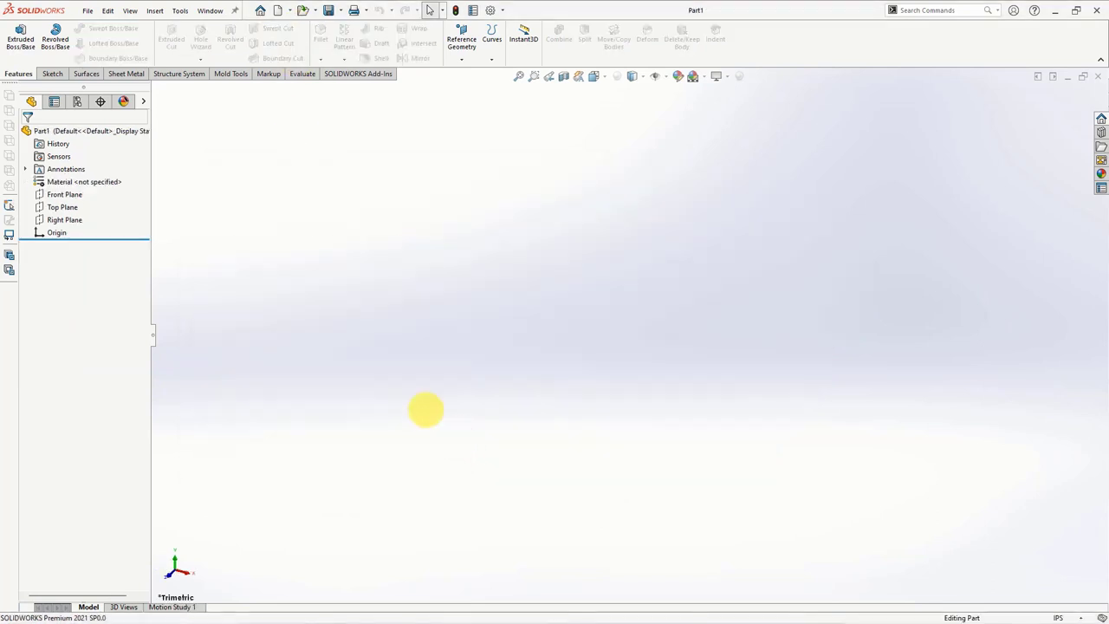
{"action": "left_click", "coordinate": [1062, 617]}
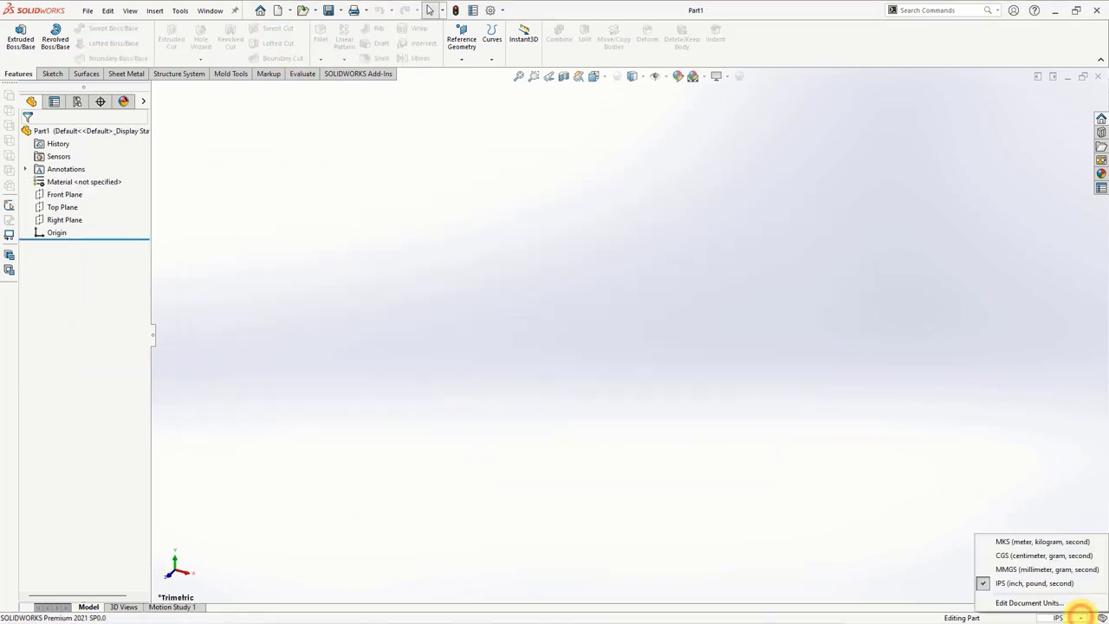
{"action": "left_click", "coordinate": [1059, 570]}
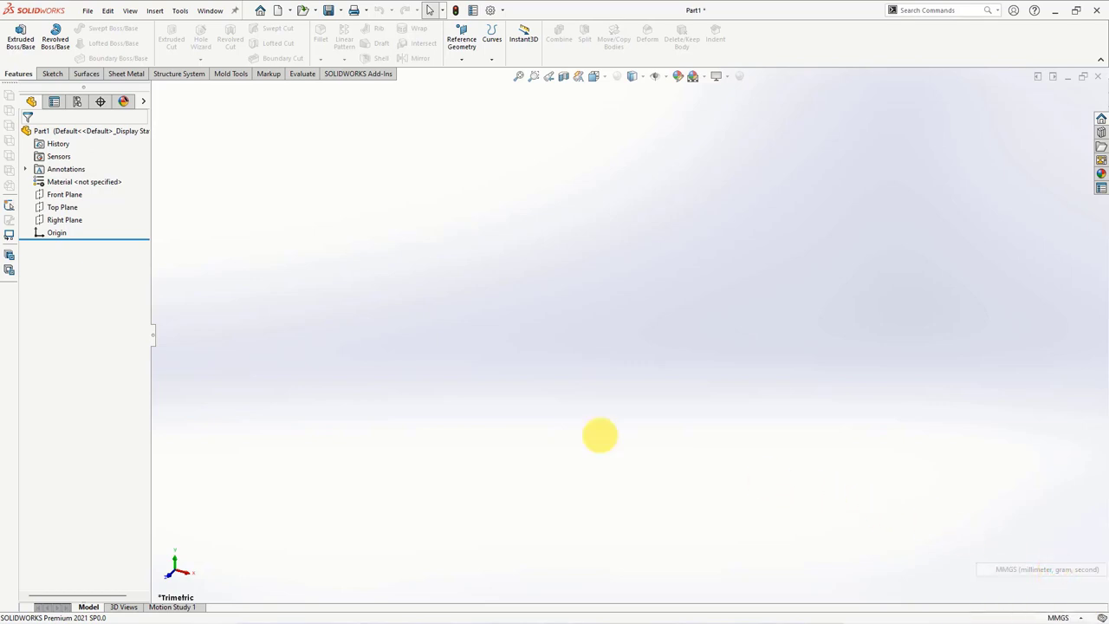
Insert the Waskom Melati bowl as a body, rotated 180° so it sits upside down.
{"action": "left_click", "coordinate": [154, 10]}
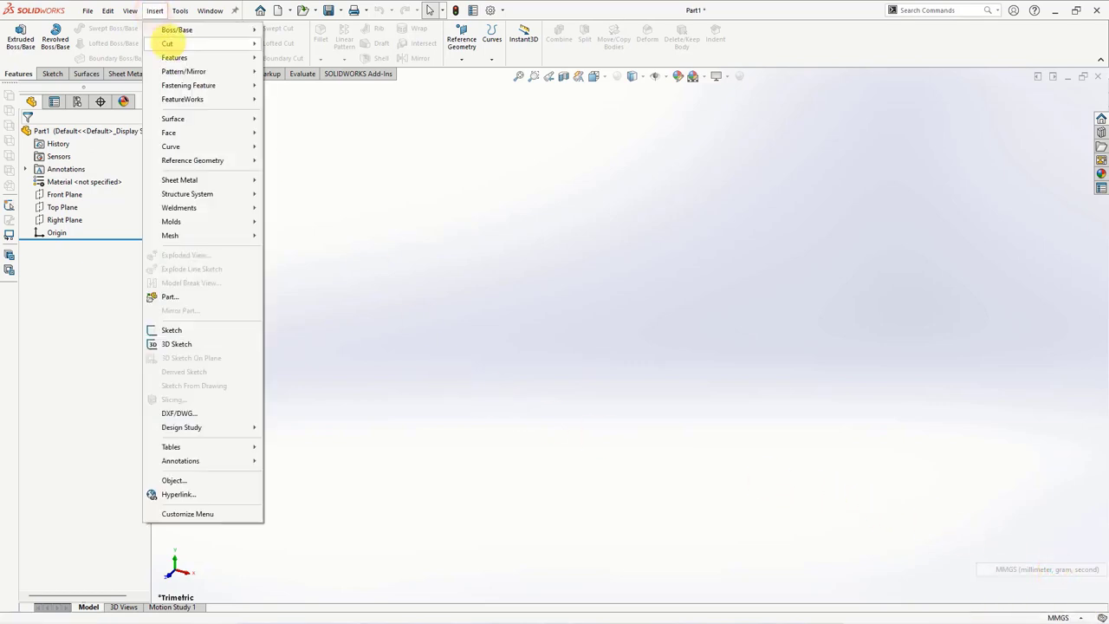
{"action": "left_click", "coordinate": [207, 294]}
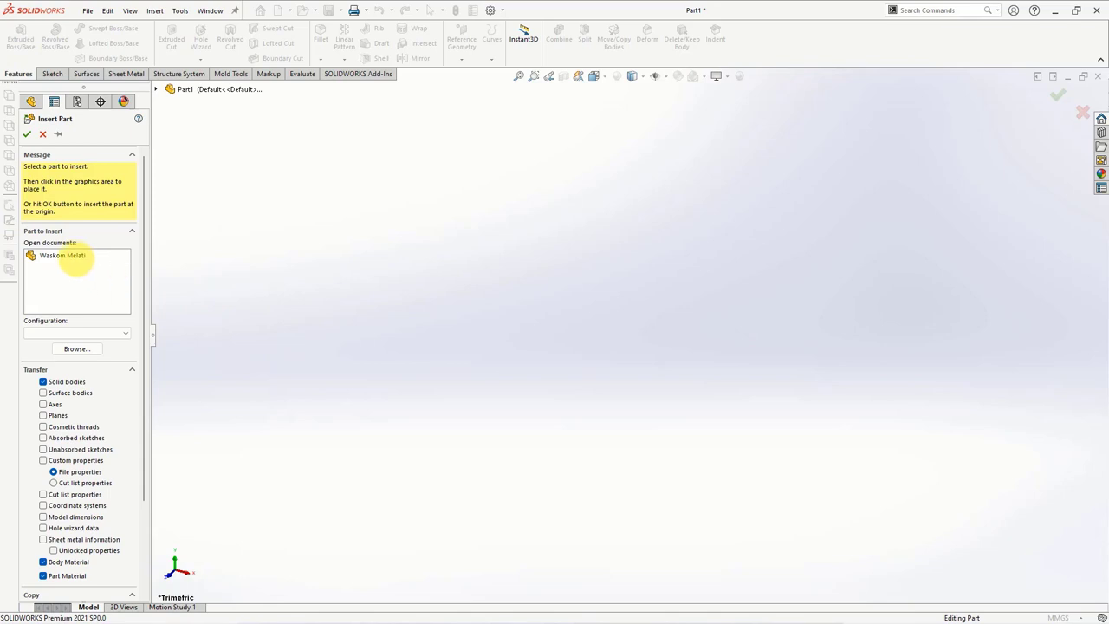
{"action": "left_click", "coordinate": [75, 259]}
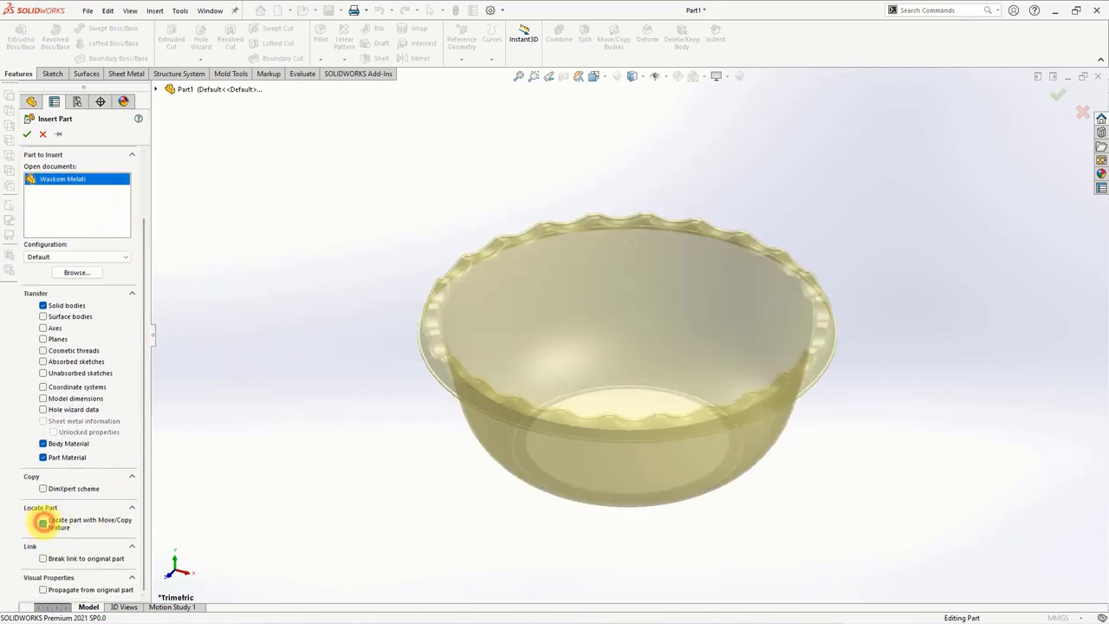
{"action": "left_click", "coordinate": [27, 134]}
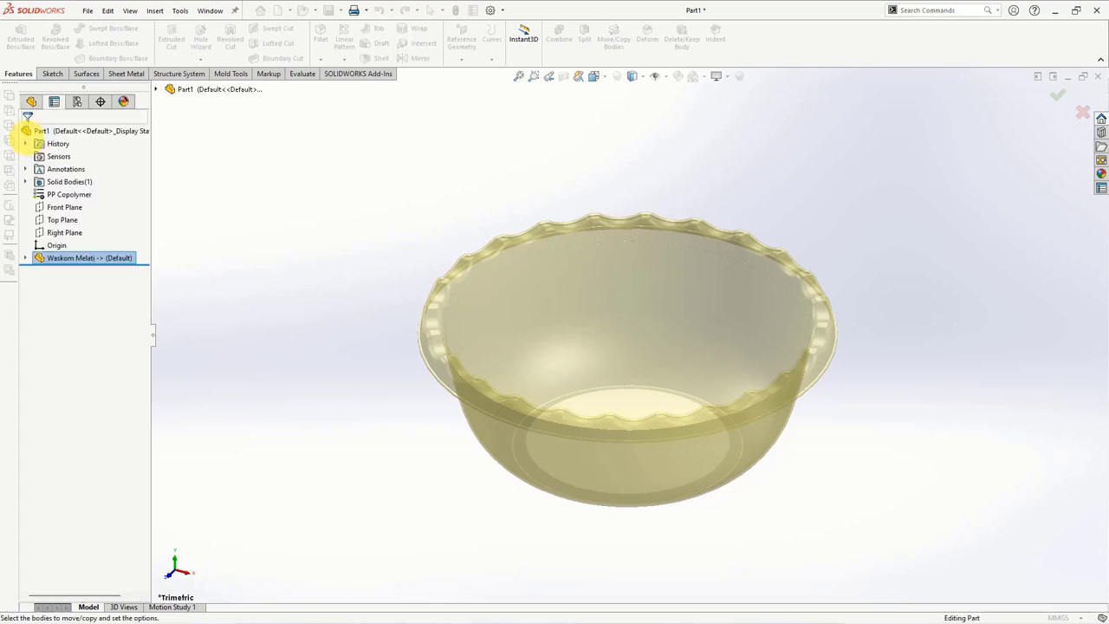
{"action": "left_click", "coordinate": [141, 236]}
{"action": "type", "text": "180"}
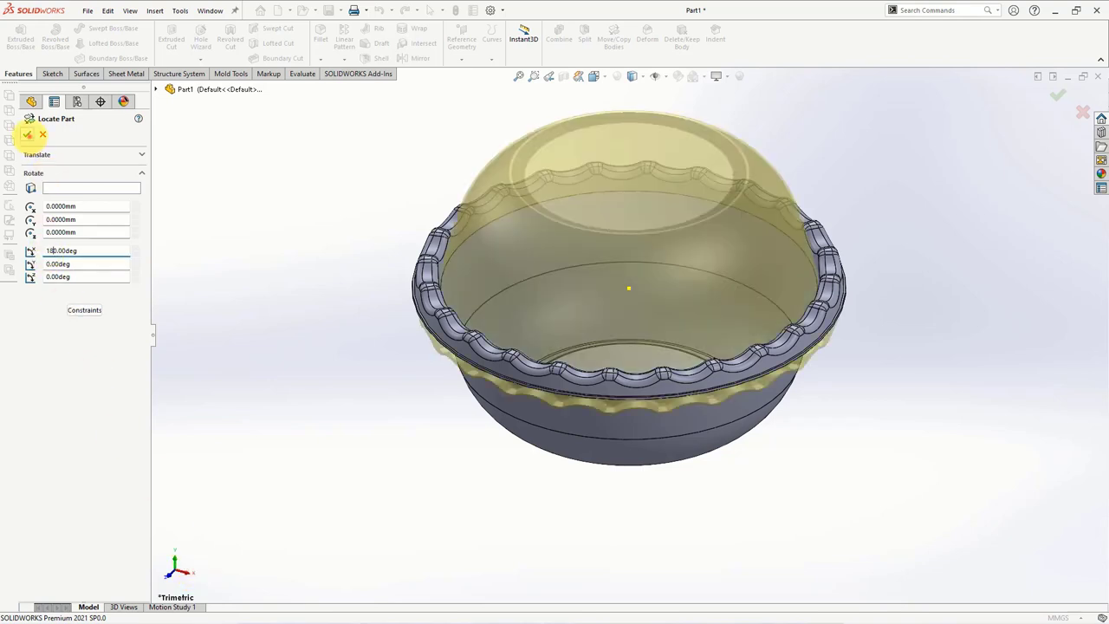
{"action": "left_click", "coordinate": [28, 134]}
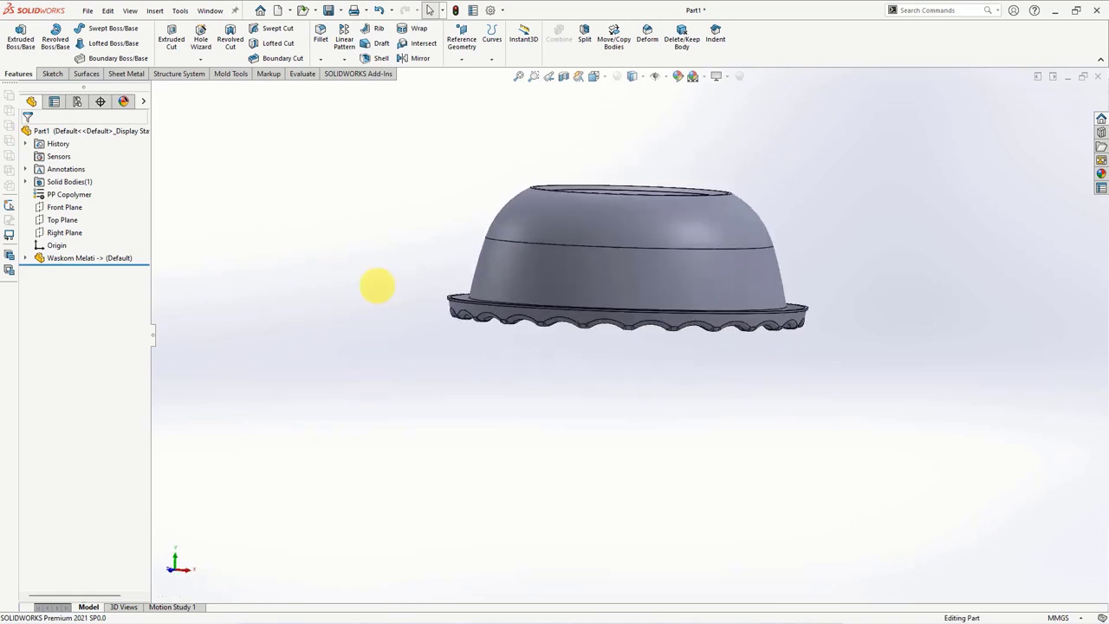
{"action": "mouse_move", "coordinate": [376, 286]}
{"action": "middle_mouse_down"}
{"action": "mouse_move", "coordinate": [378, 199]}
{"action": "mouse_move", "coordinate": [361, 376]}
{"action": "mouse_move", "coordinate": [335, 324]}
{"action": "middle_mouse_up"}
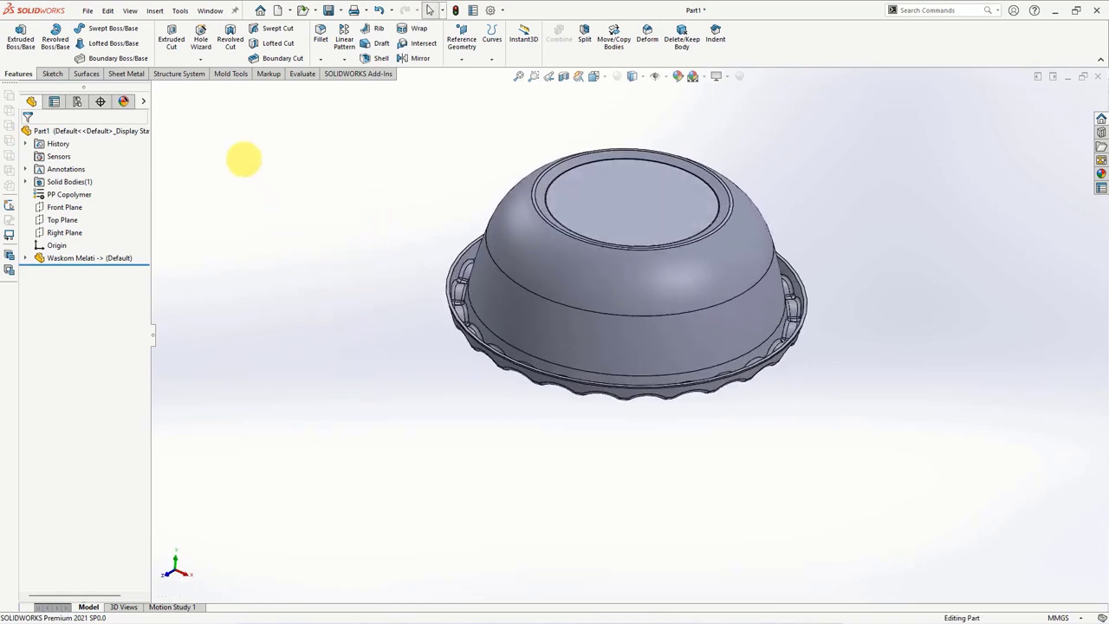
Scale the bowl uniformly by 1.02 about the origin as shrinkage allowance.
{"action": "left_click", "coordinate": [230, 73]}
{"action": "left_click", "coordinate": [290, 28]}
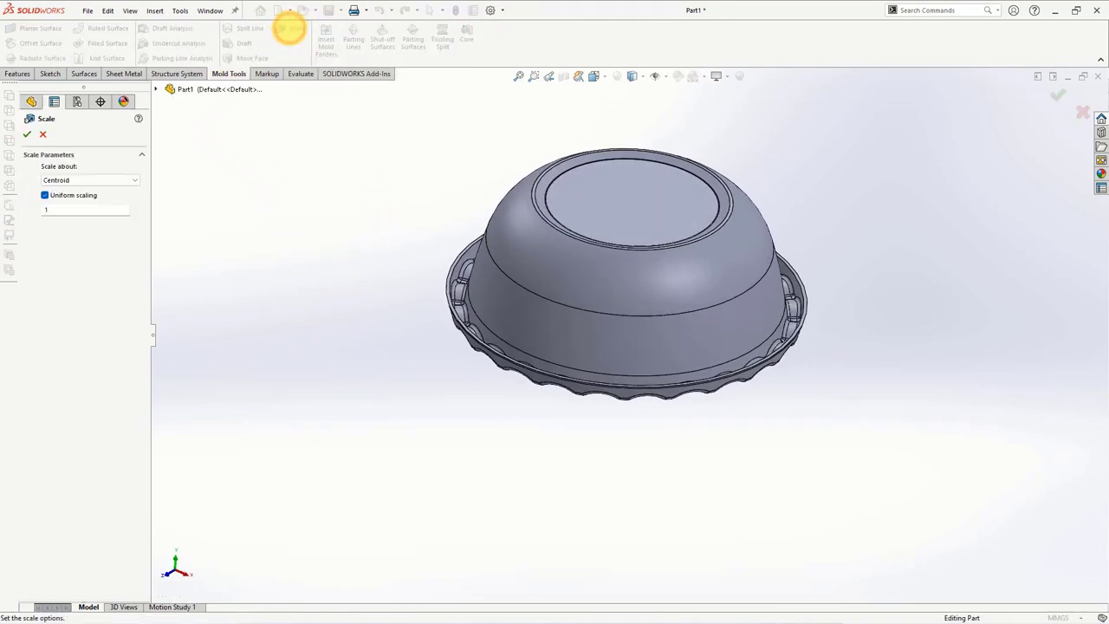
{"action": "left_click", "coordinate": [87, 180]}
{"action": "left_click", "coordinate": [80, 193]}
{"action": "left_click", "coordinate": [69, 211]}
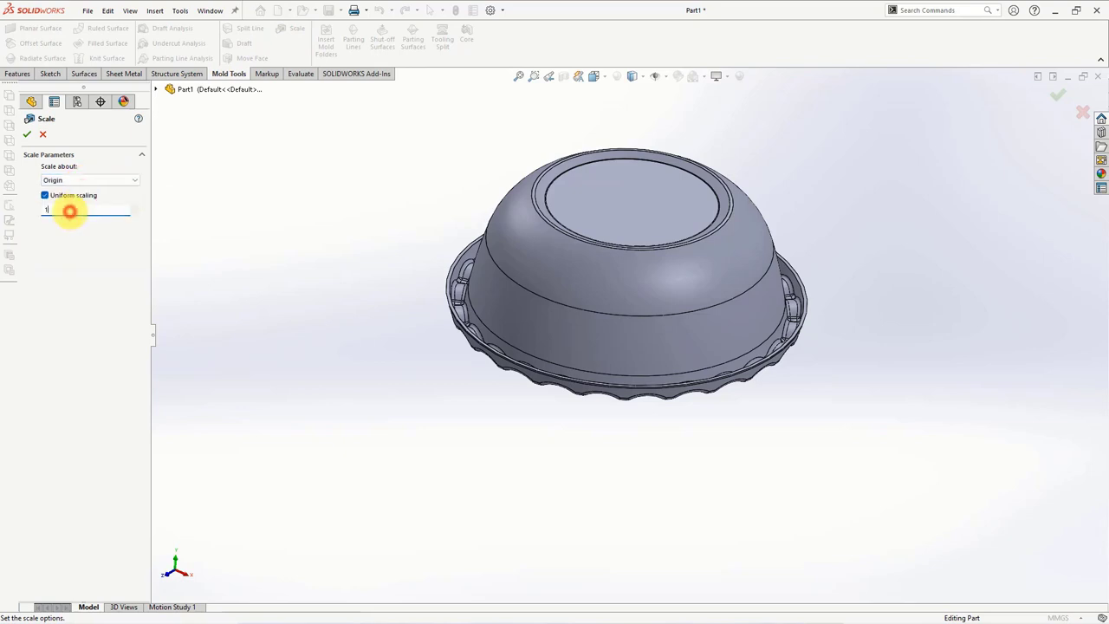
{"action": "type", "text": ".02"}
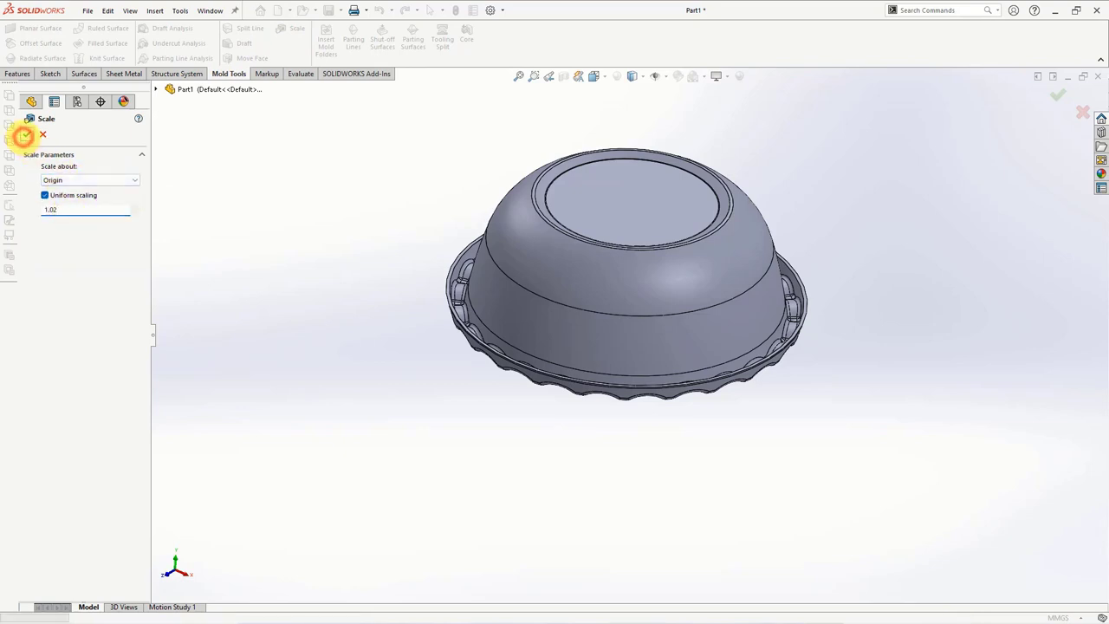
{"action": "left_click", "coordinate": [24, 135]}
{"action": "scroll", "coordinate": [371, 259], "scroll_direction": "down", "scroll_amount": 2}
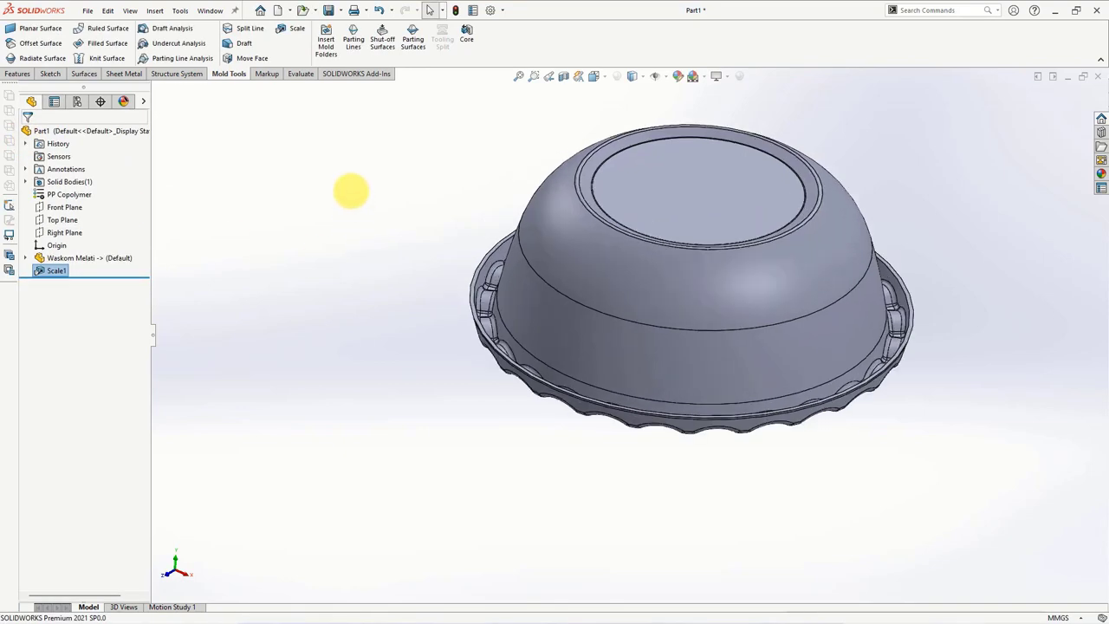
Create a parting line along the bowl's rim, using the flange face as pull direction and draft analysis.
{"action": "left_click", "coordinate": [354, 36]}
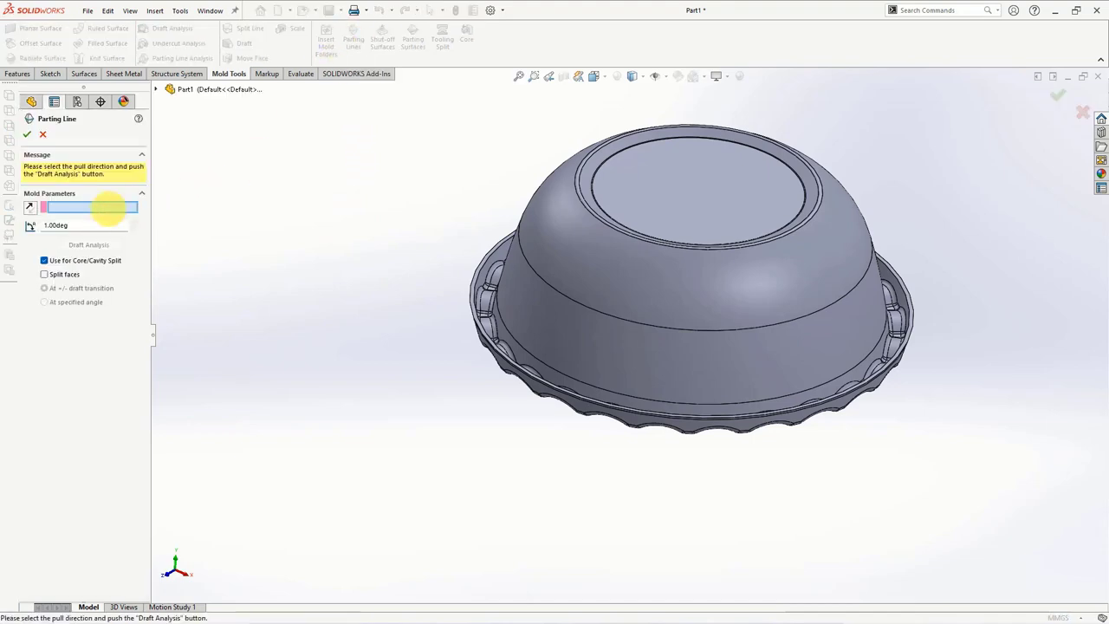
{"action": "scroll", "coordinate": [459, 294], "scroll_direction": "down", "scroll_amount": 4}
{"action": "left_click", "coordinate": [435, 293]}
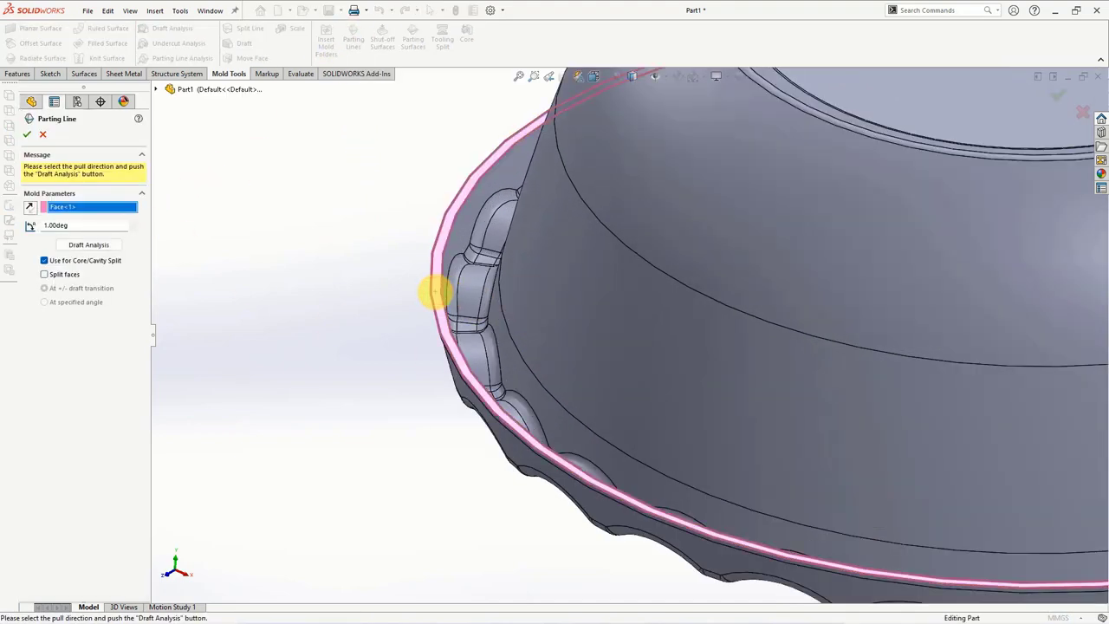
{"action": "key", "text": "f"}
{"action": "left_click", "coordinate": [88, 245]}
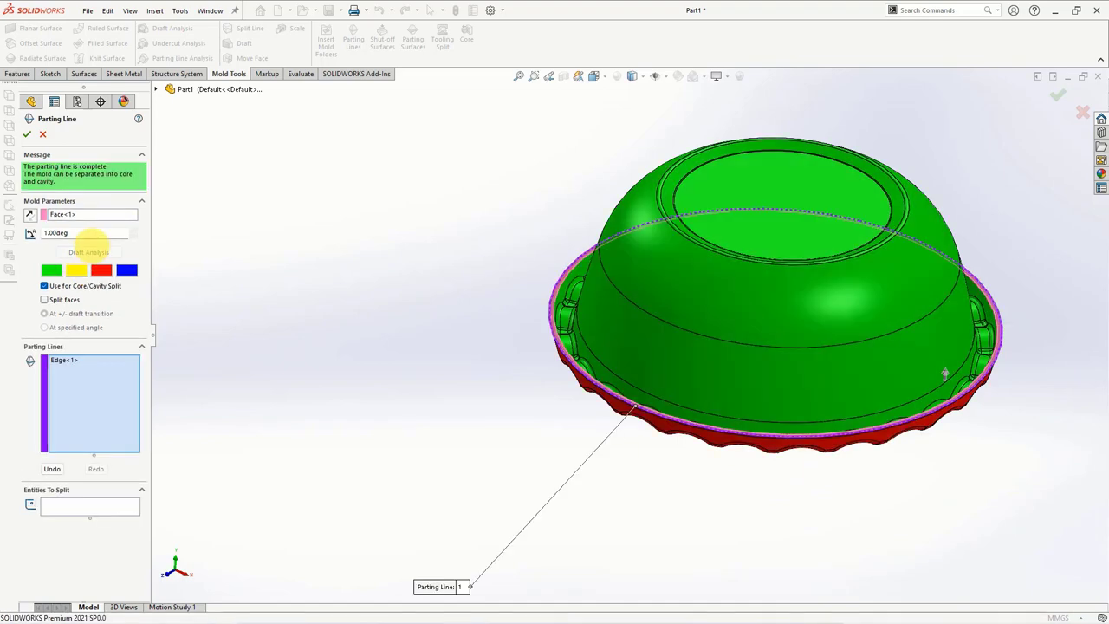
{"action": "scroll", "coordinate": [598, 401], "scroll_direction": "down", "scroll_amount": 3}
{"action": "scroll", "coordinate": [520, 364], "scroll_direction": "up", "scroll_amount": 3}
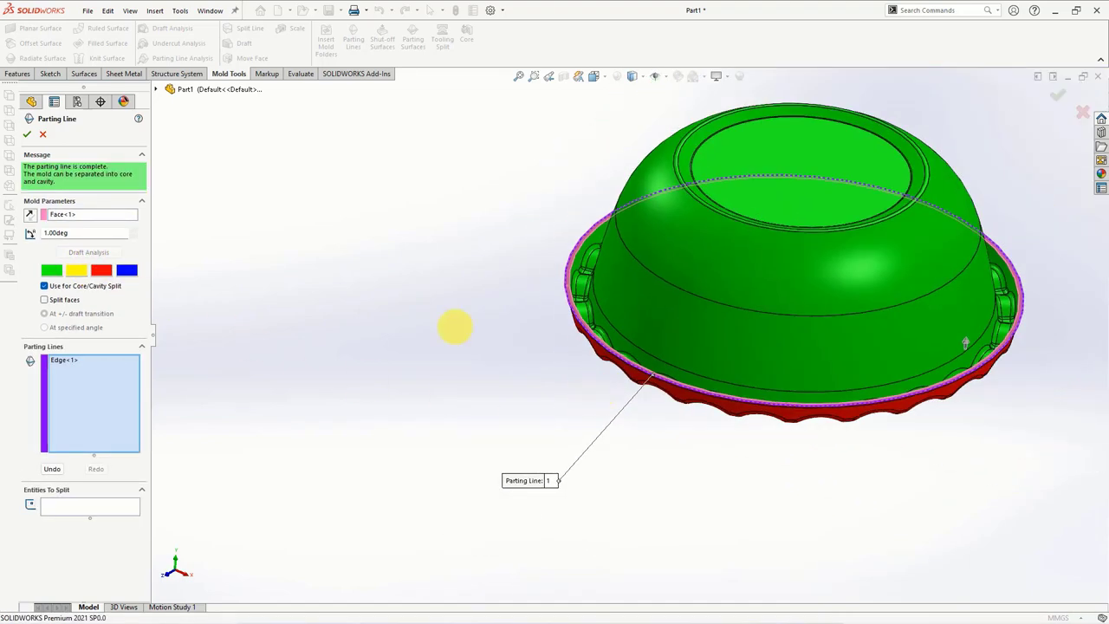
{"action": "middle_click_drag", "start_coordinate": [290, 267], "coordinate": [189, 301], "text": "ctrl"}
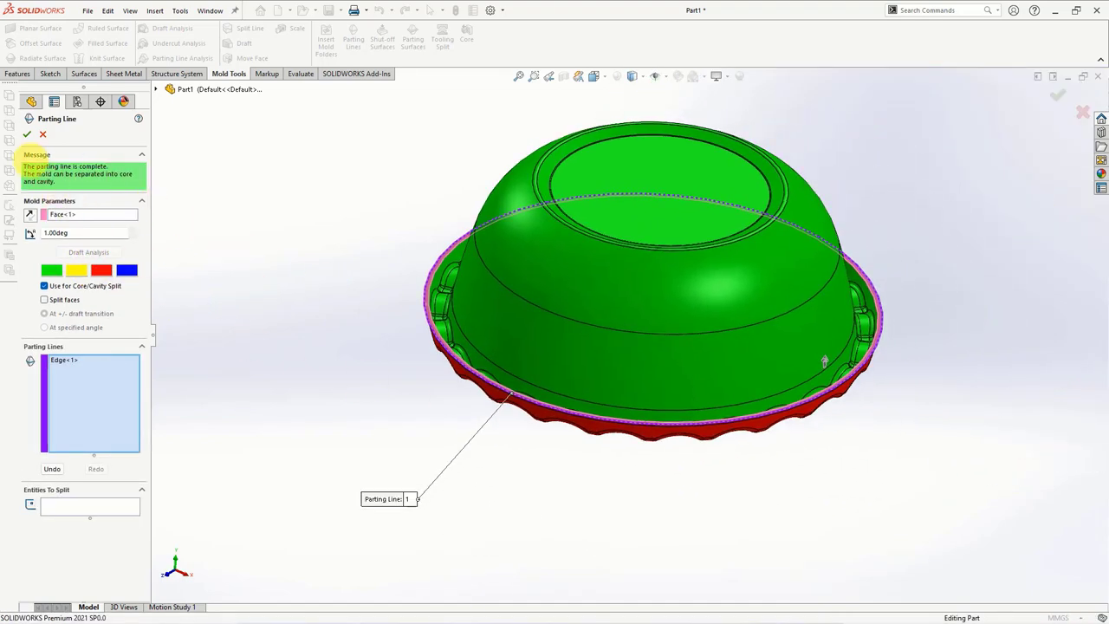
{"action": "left_click", "coordinate": [27, 135]}
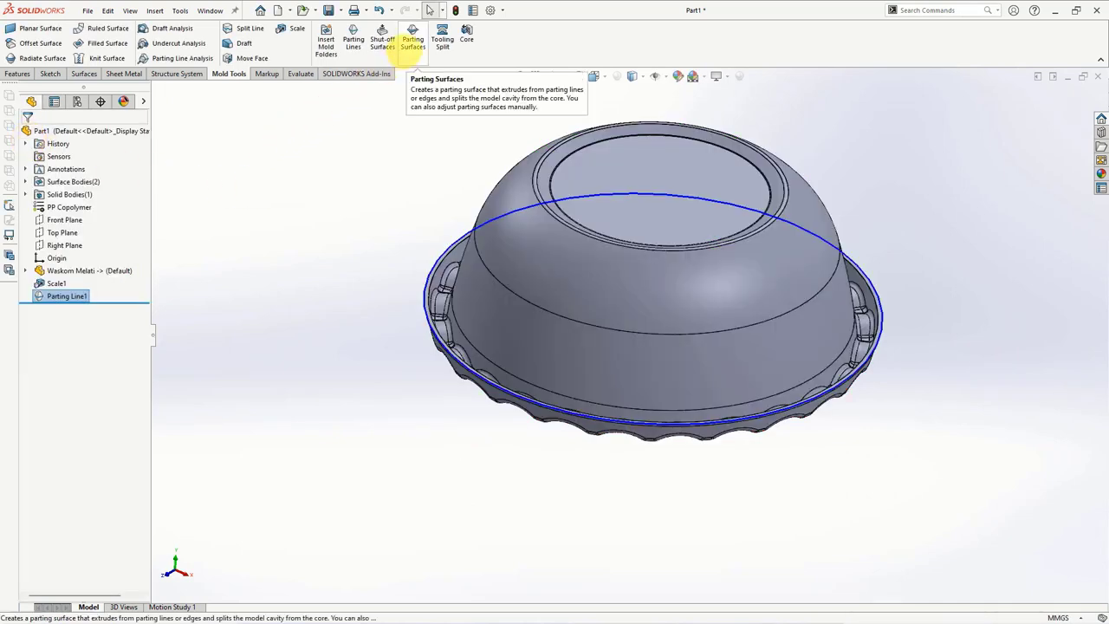
Add a parting surface extending 38 mm outward from Parting Line1, perpendicular to pull.
{"action": "left_click", "coordinate": [412, 40]}
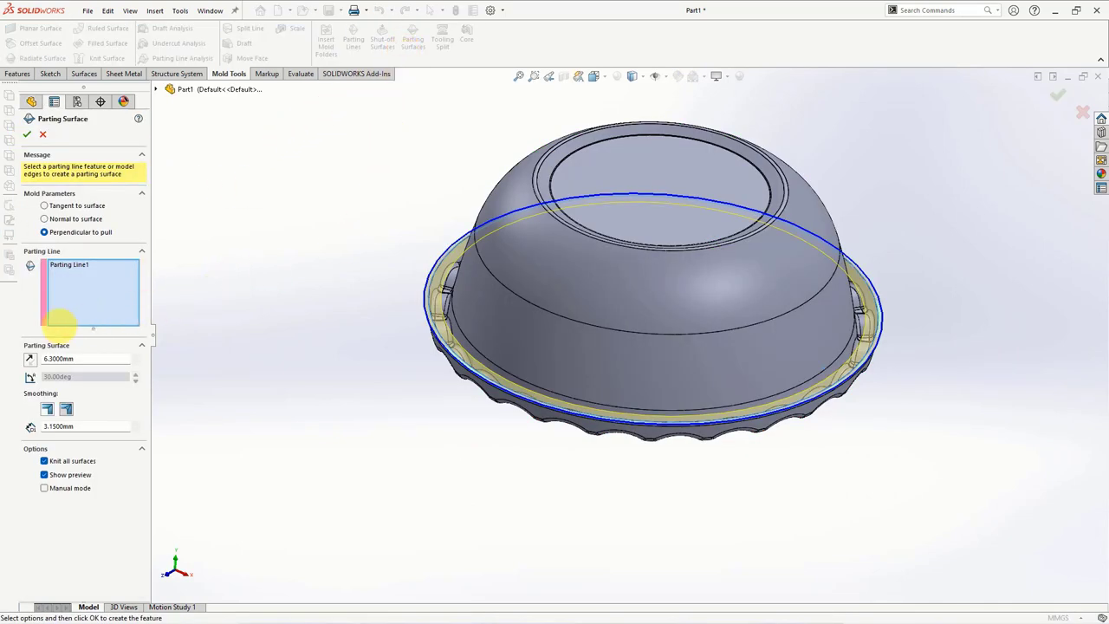
{"action": "left_click", "coordinate": [28, 359]}
{"action": "left_click_drag", "start_coordinate": [89, 358], "coordinate": [29, 344]}
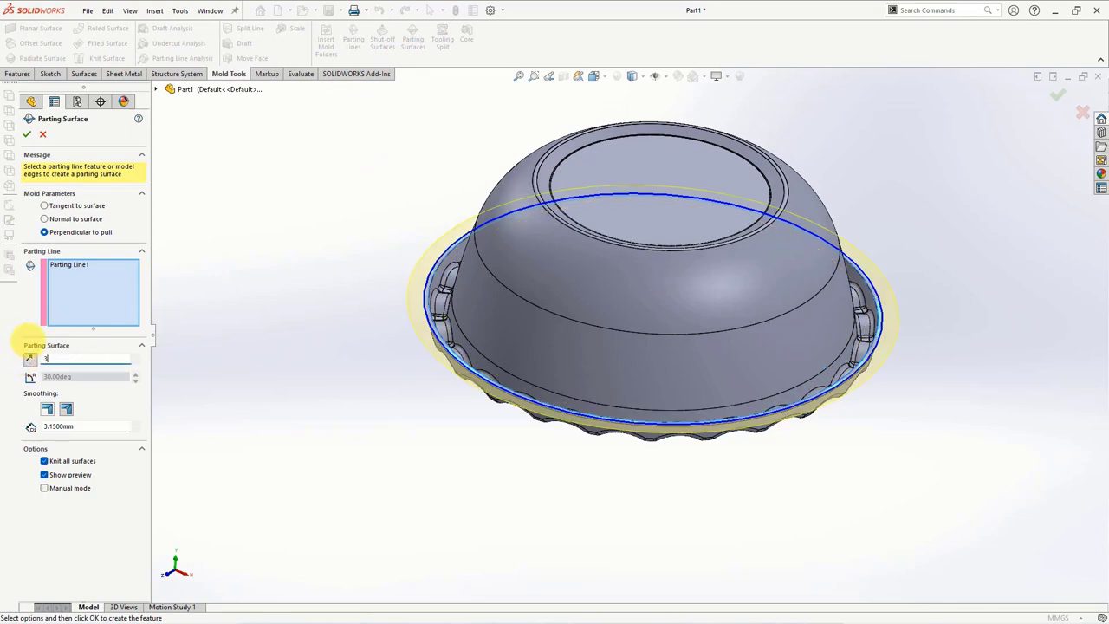
{"action": "type", "text": "8"}
{"action": "key", "text": "Return"}
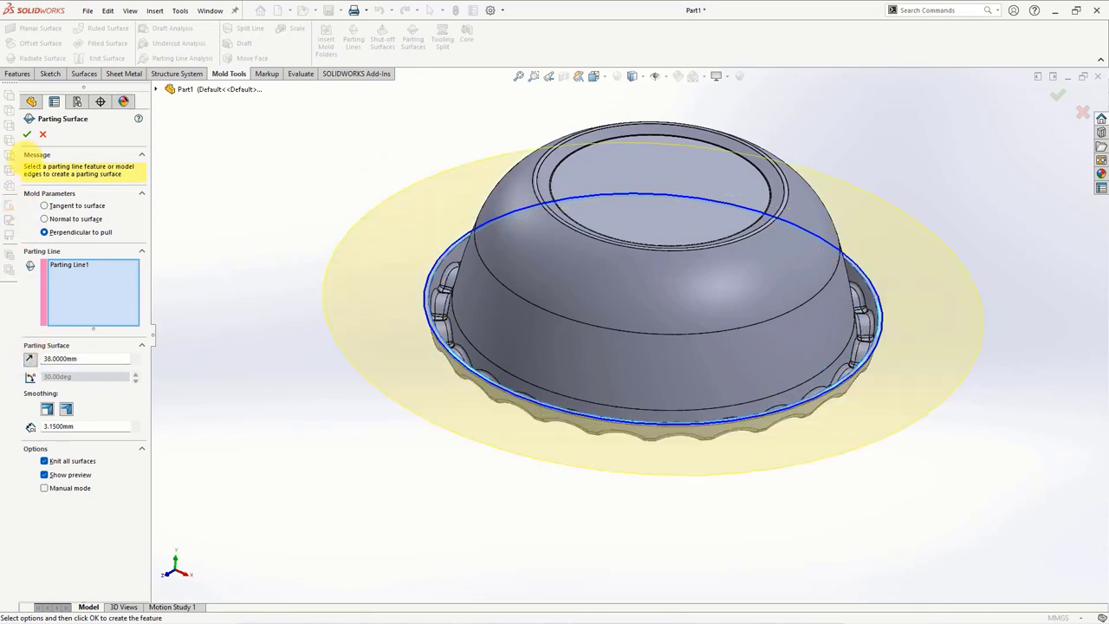
{"action": "left_click", "coordinate": [26, 136]}
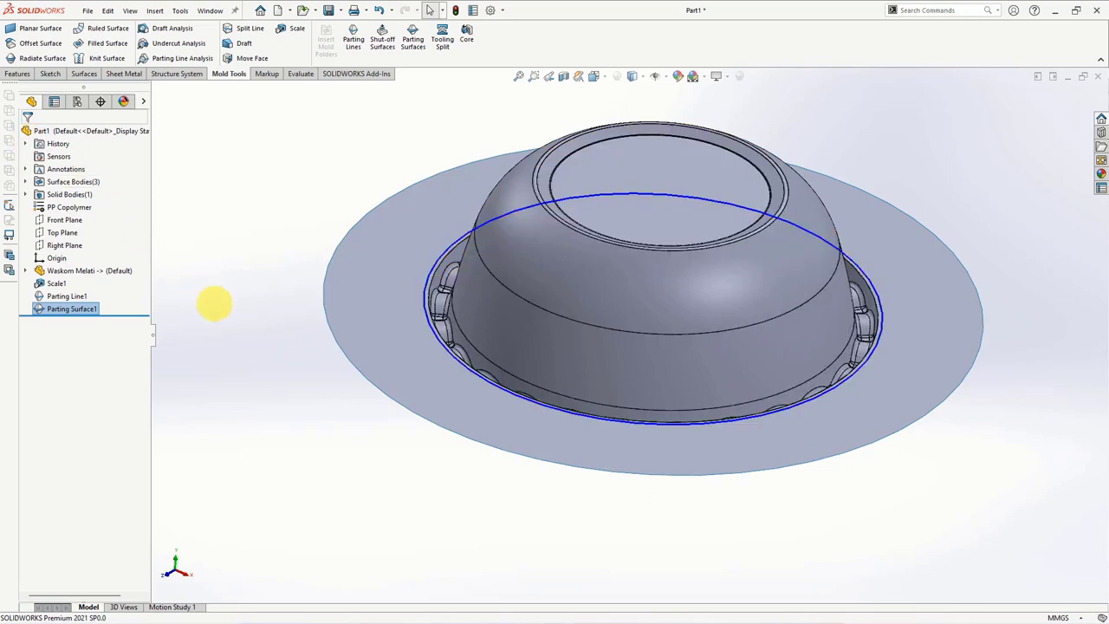
{"action": "mouse_move", "coordinate": [214, 303]}
{"action": "middle_mouse_down"}
{"action": "mouse_move", "coordinate": [238, 341]}
{"action": "mouse_move", "coordinate": [240, 238]}
{"action": "mouse_move", "coordinate": [234, 304]}
{"action": "mouse_move", "coordinate": [242, 285]}
{"action": "middle_mouse_up"}
{"action": "left_click", "coordinate": [18, 74]}
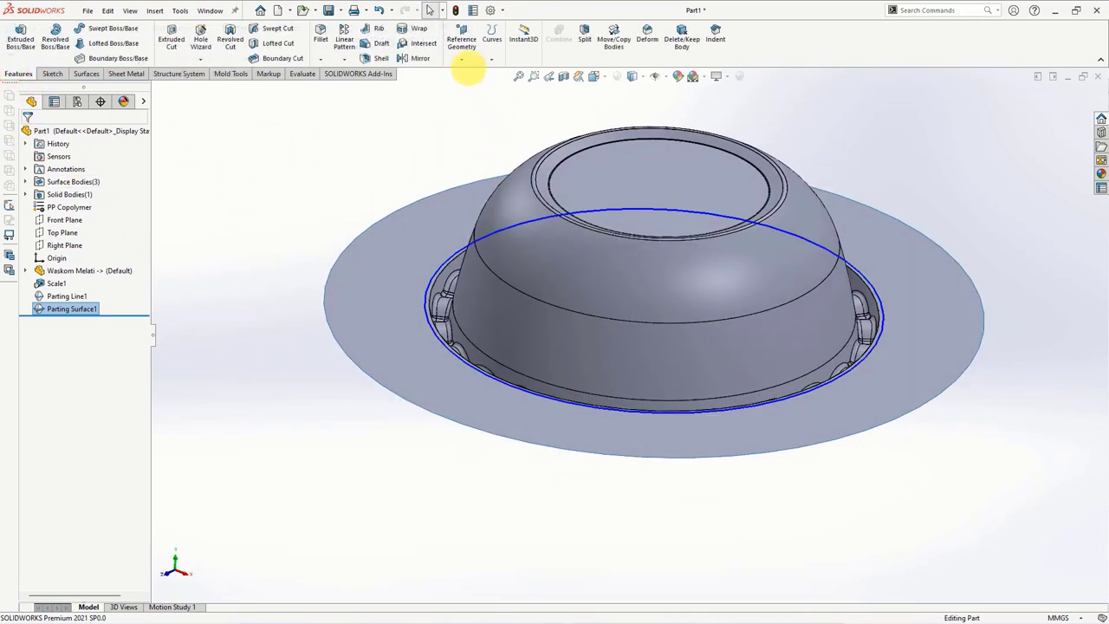
Create Plane1 offset 30 mm from the parting surface, flipped to the other side.
{"action": "left_click", "coordinate": [464, 61]}
{"action": "left_click", "coordinate": [472, 76]}
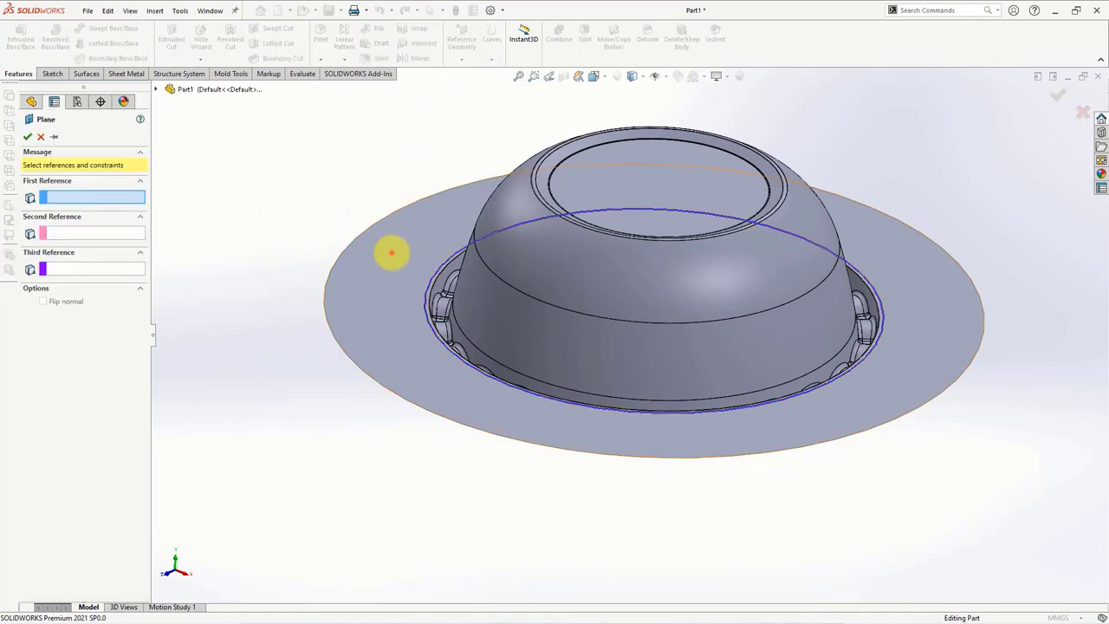
{"action": "left_click", "coordinate": [391, 252]}
{"action": "type", "text": "30"}
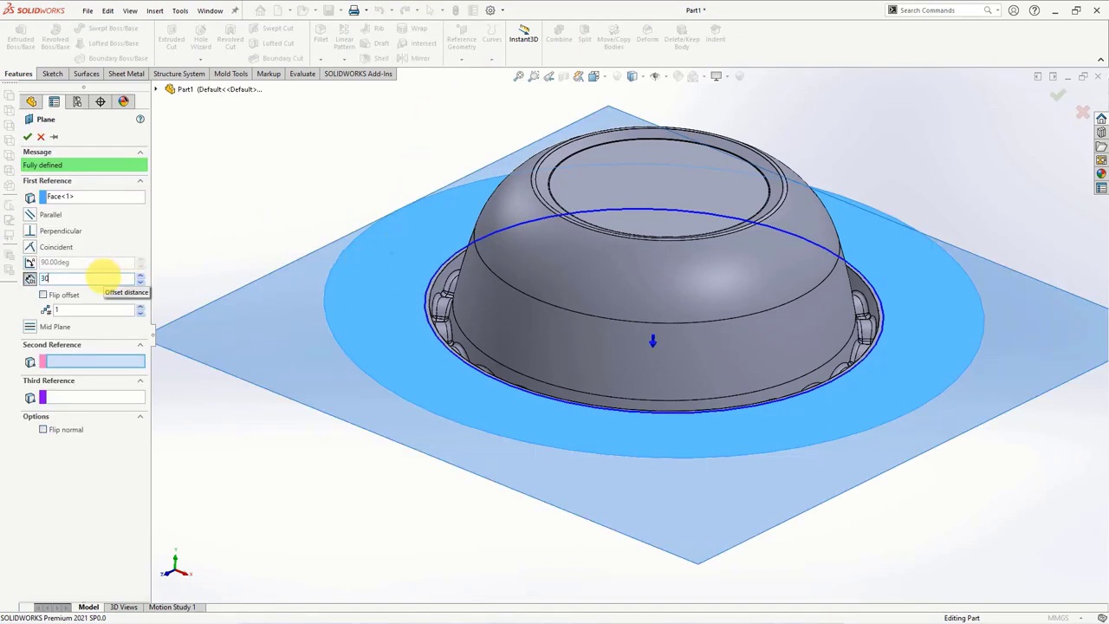
{"action": "key", "text": "Return"}
{"action": "left_click", "coordinate": [43, 296]}
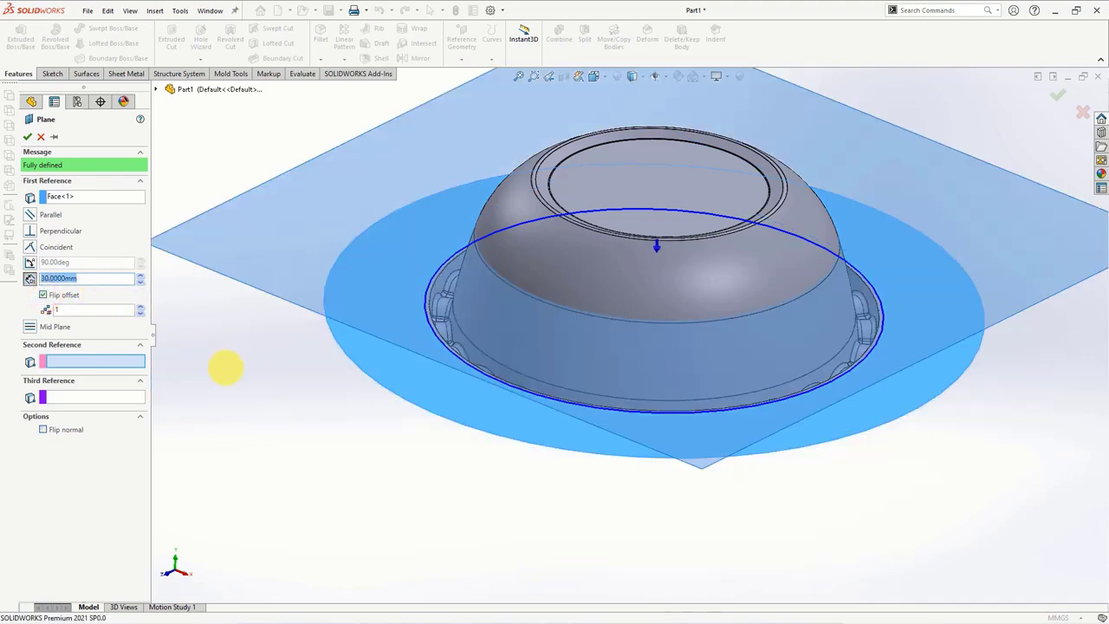
{"action": "middle_click_drag", "start_coordinate": [228, 366], "coordinate": [238, 344]}
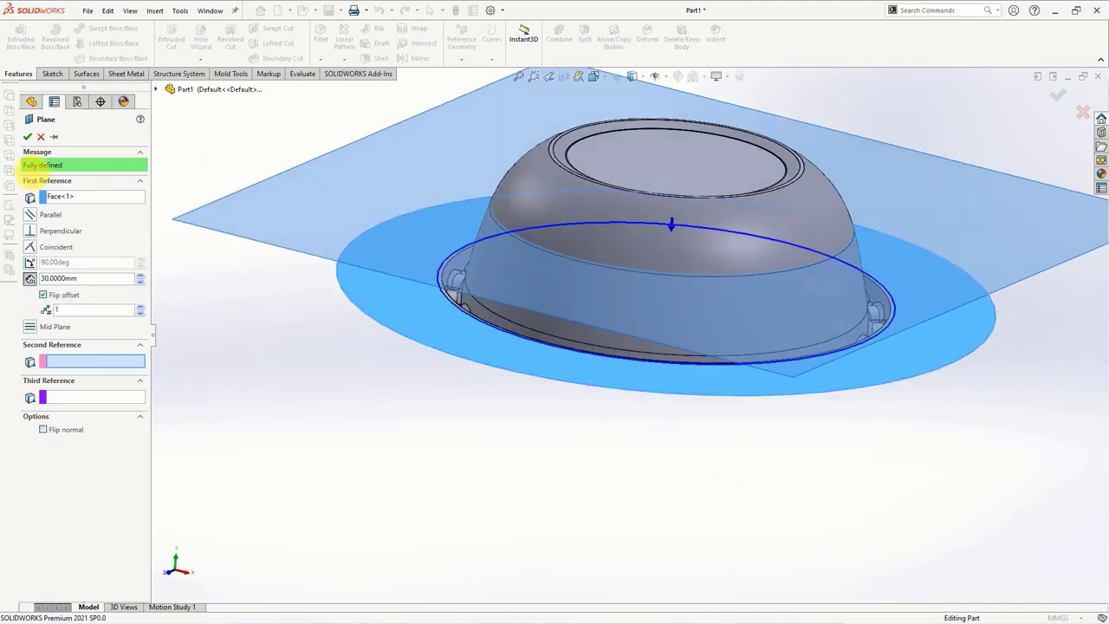
{"action": "left_click", "coordinate": [28, 136]}
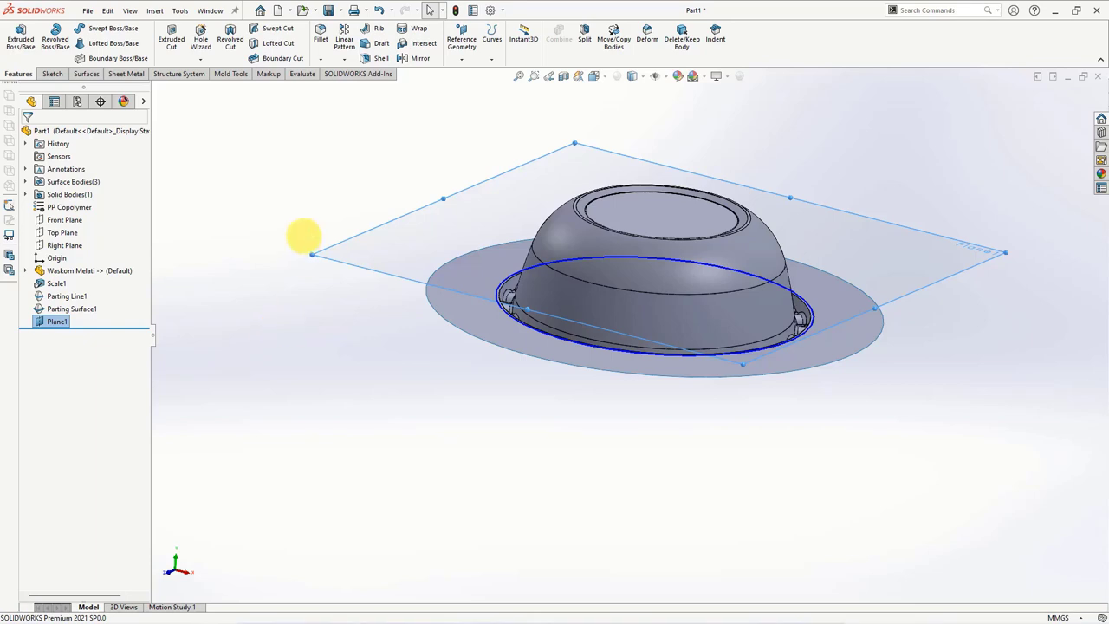
{"action": "middle_click_drag", "start_coordinate": [304, 236], "coordinate": [378, 266]}
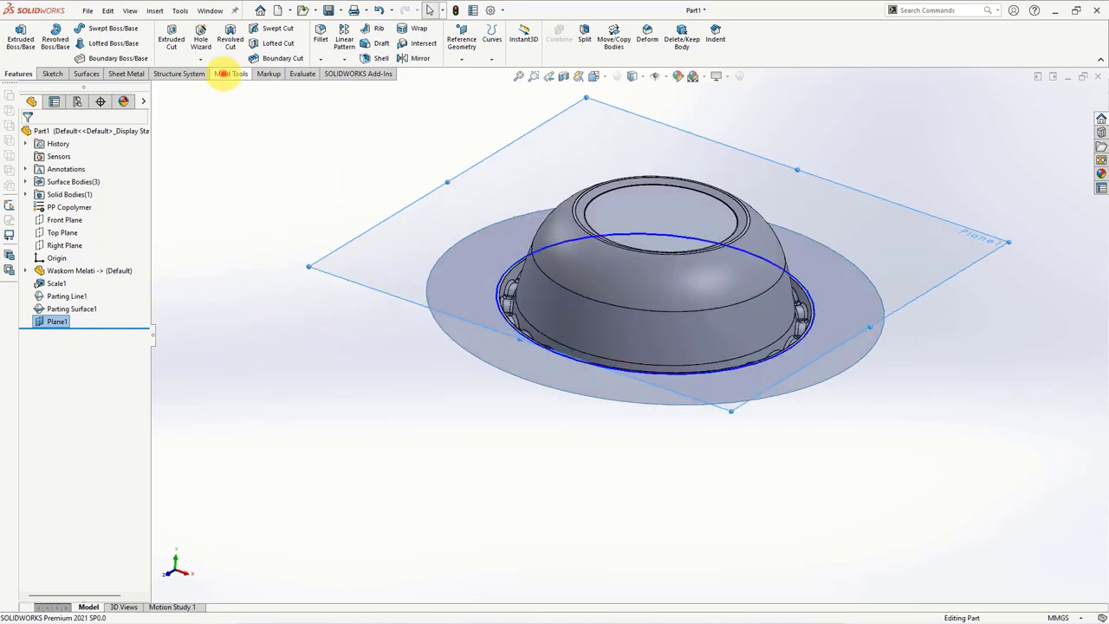
{"action": "left_click", "coordinate": [224, 73]}
Start a Tooling Split and sketch a large circle centred on the origin around the bowl.
{"action": "left_click", "coordinate": [449, 39]}
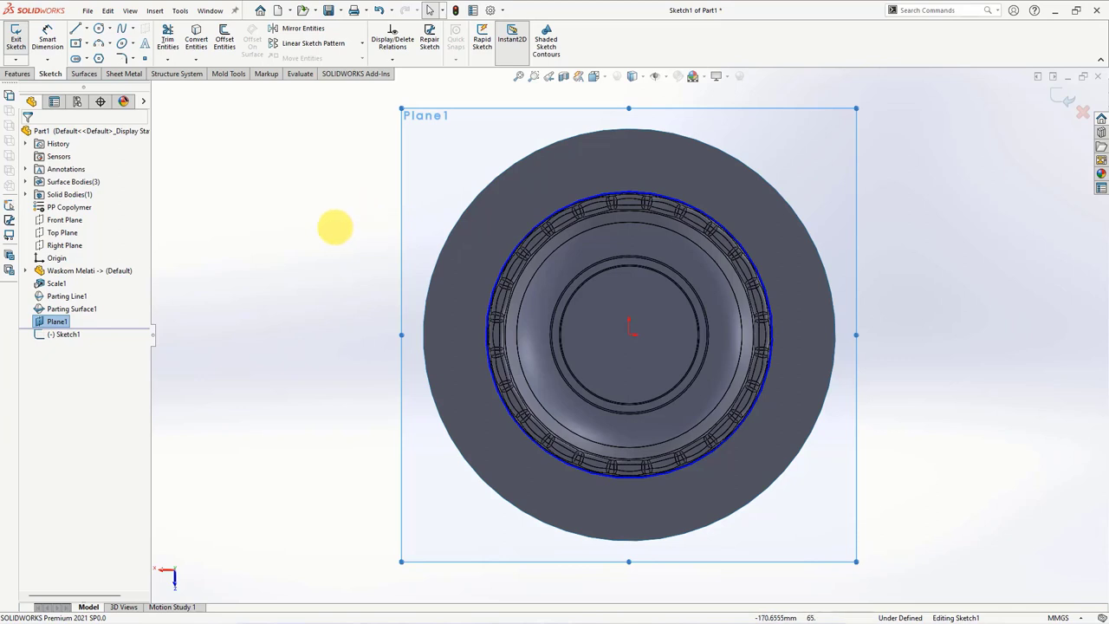
{"action": "left_click", "coordinate": [98, 27]}
{"action": "left_click", "coordinate": [631, 340]}
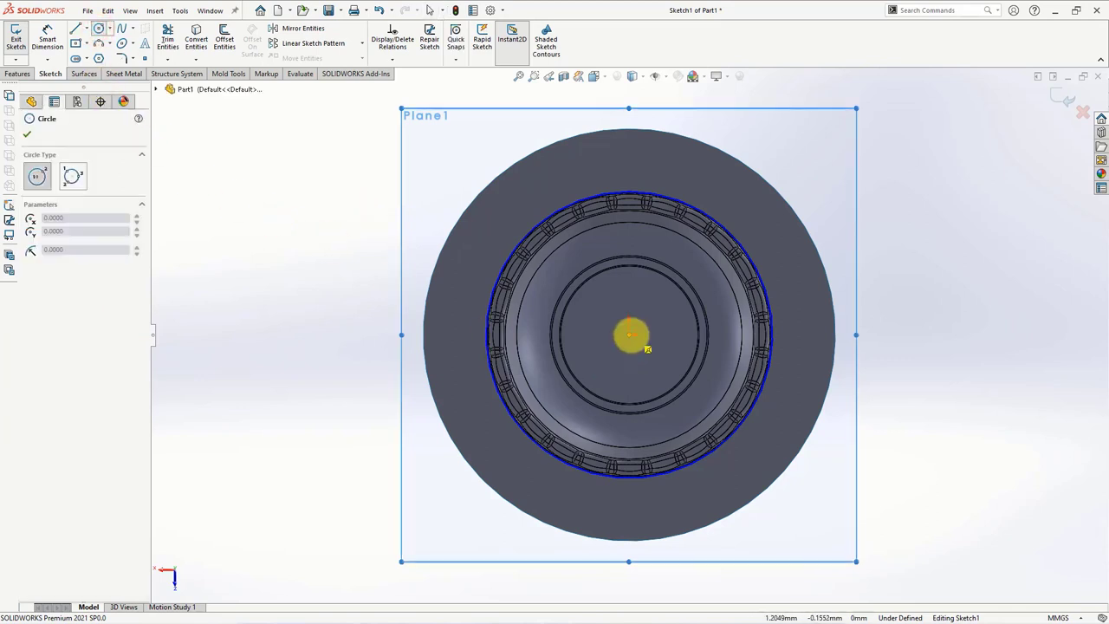
{"action": "left_click", "coordinate": [328, 317]}
Dimension the circle to a 350 mm diameter and exit the sketch.
{"action": "left_click", "coordinate": [47, 39]}
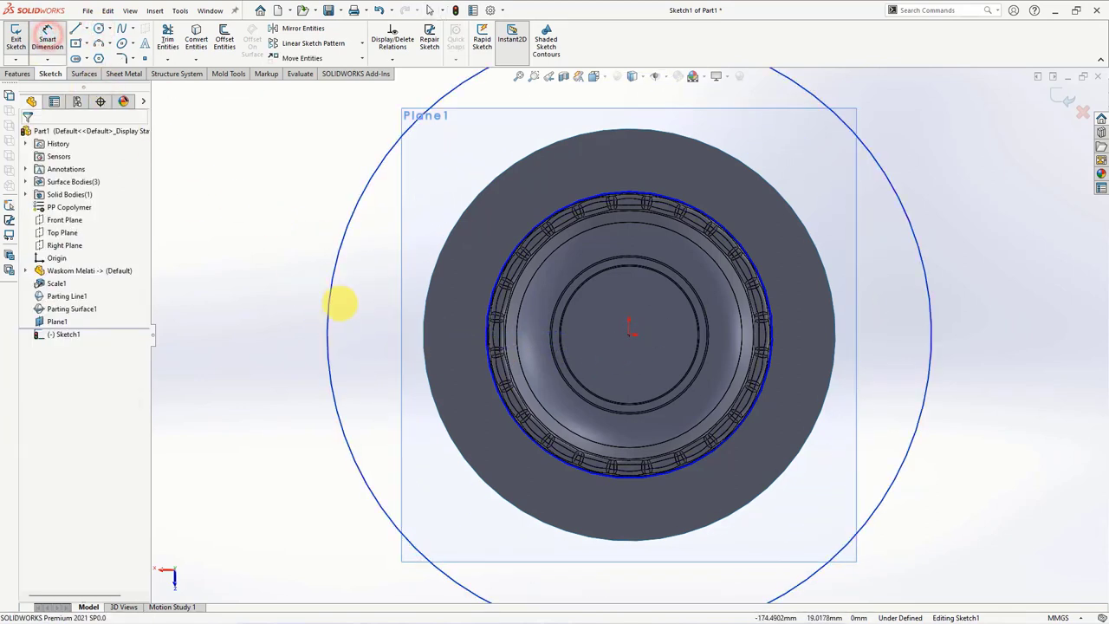
{"action": "key", "text": "f"}
{"action": "left_click", "coordinate": [649, 157]}
{"action": "left_click", "coordinate": [629, 142]}
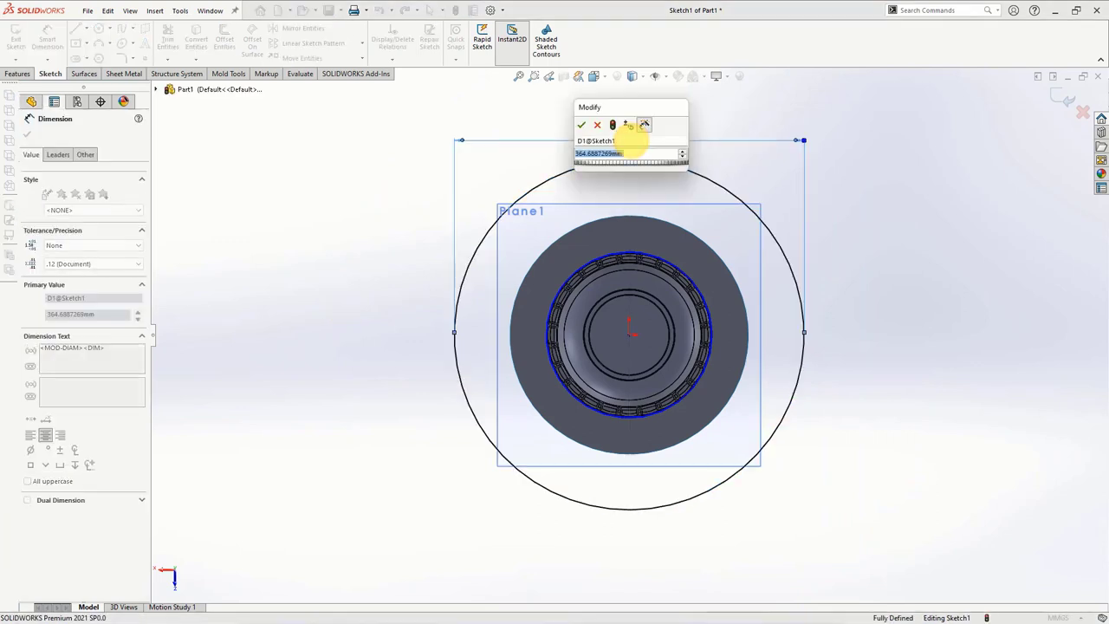
{"action": "type", "text": "350"}
{"action": "left_click", "coordinate": [582, 125]}
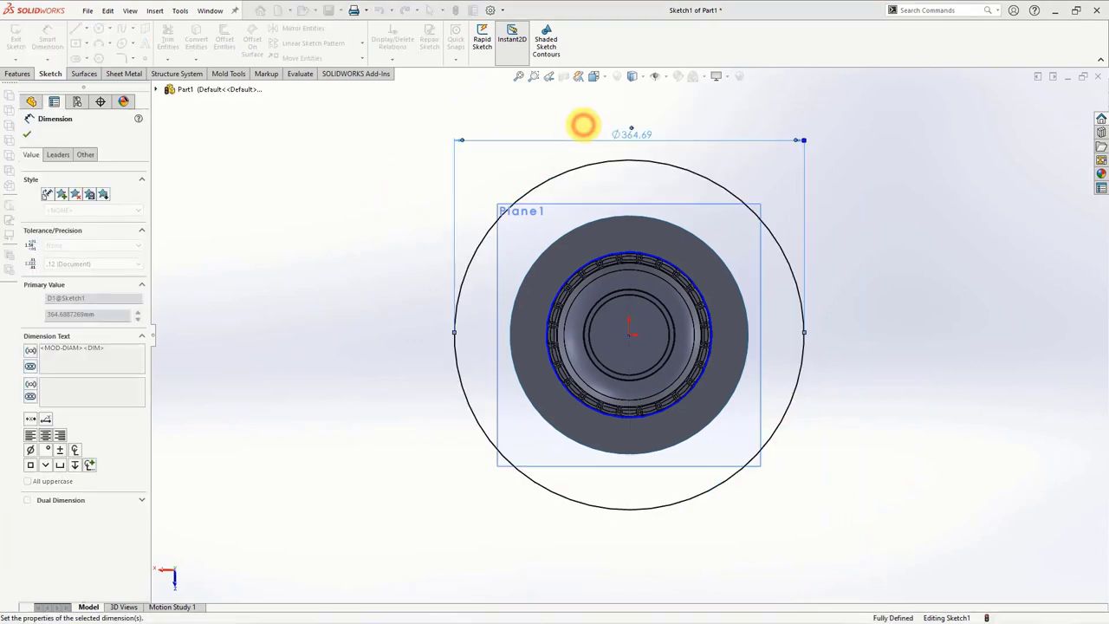
{"action": "mouse_move", "coordinate": [435, 210]}
{"action": "middle_mouse_down"}
{"action": "mouse_move", "coordinate": [408, 228]}
{"action": "mouse_move", "coordinate": [379, 335]}
{"action": "mouse_move", "coordinate": [384, 257]}
{"action": "mouse_move", "coordinate": [384, 372]}
{"action": "mouse_move", "coordinate": [421, 268]}
{"action": "mouse_move", "coordinate": [359, 312]}
{"action": "middle_mouse_up"}
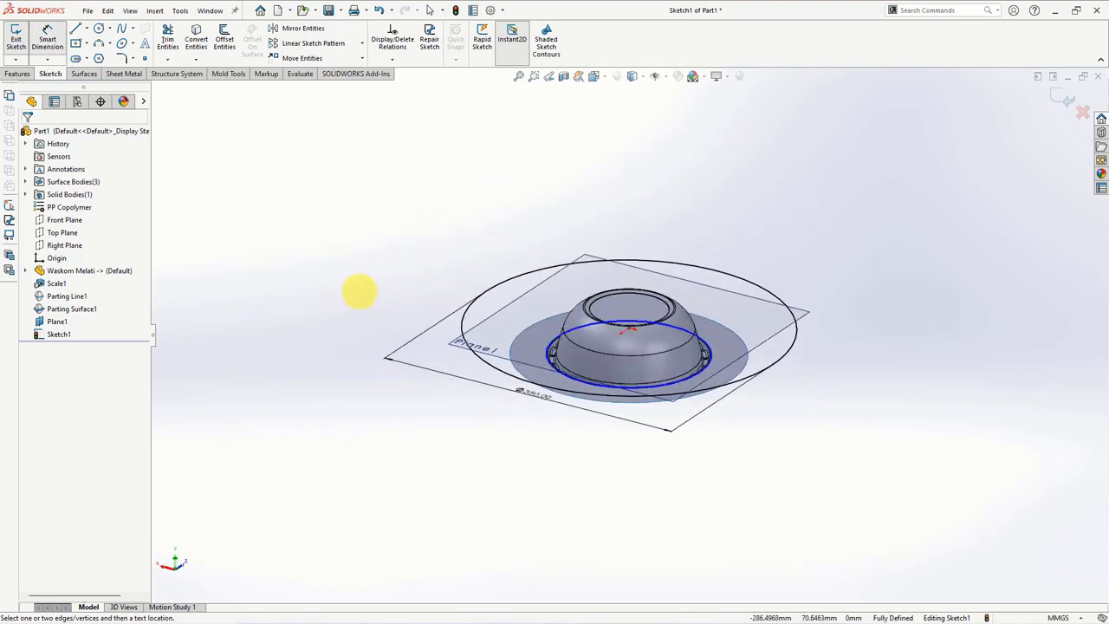
{"action": "left_click", "coordinate": [1058, 97]}
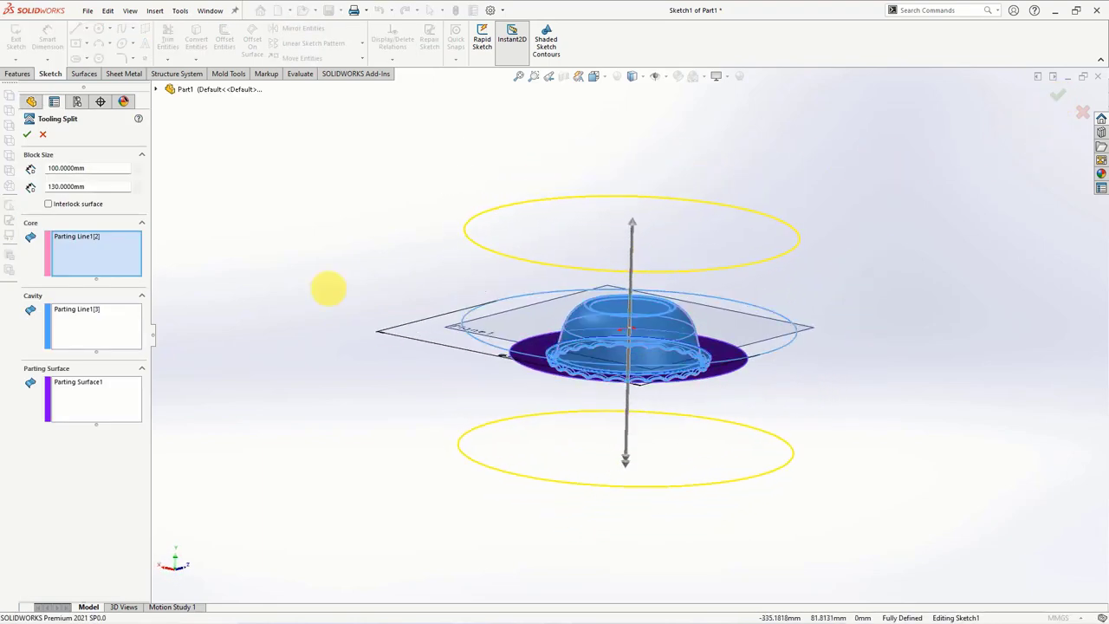
Enable a 10° interlock surface, keeping the 100 mm and 130 mm block depths.
{"action": "left_click", "coordinate": [48, 204]}
{"action": "type", "text": "10"}
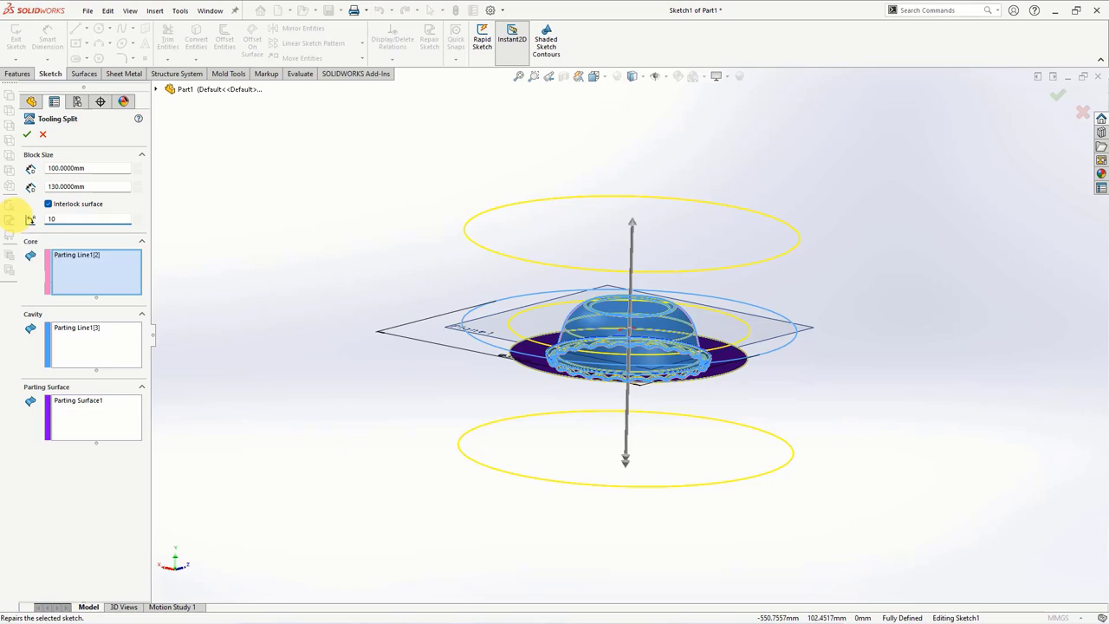
{"action": "scroll", "coordinate": [60, 218], "scroll_direction": "up", "scroll_amount": 5}
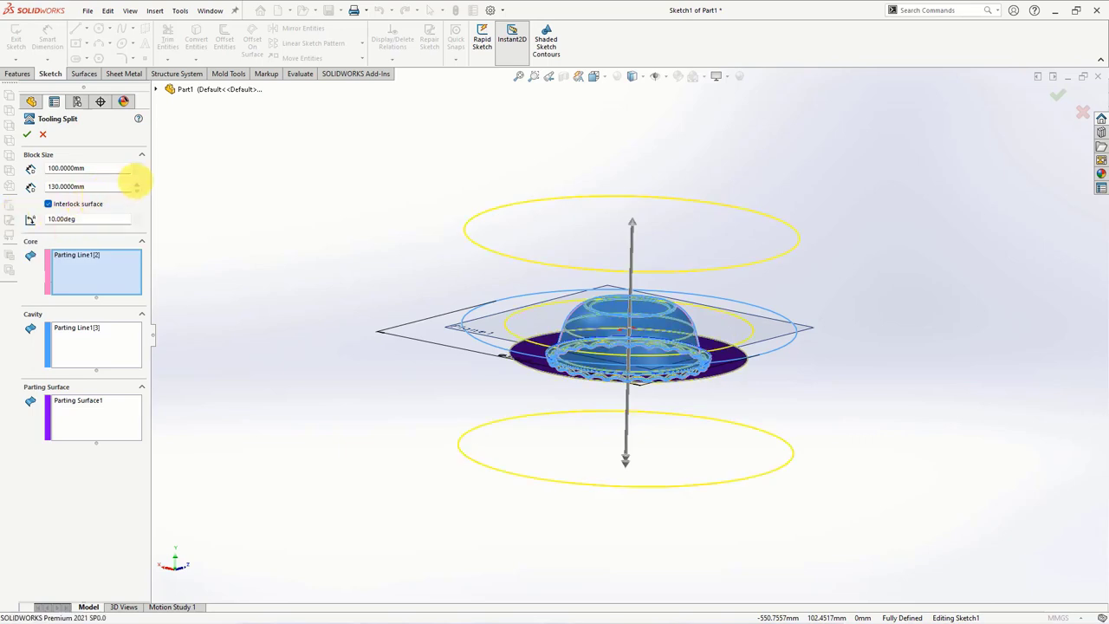
{"action": "left_click", "coordinate": [136, 165]}
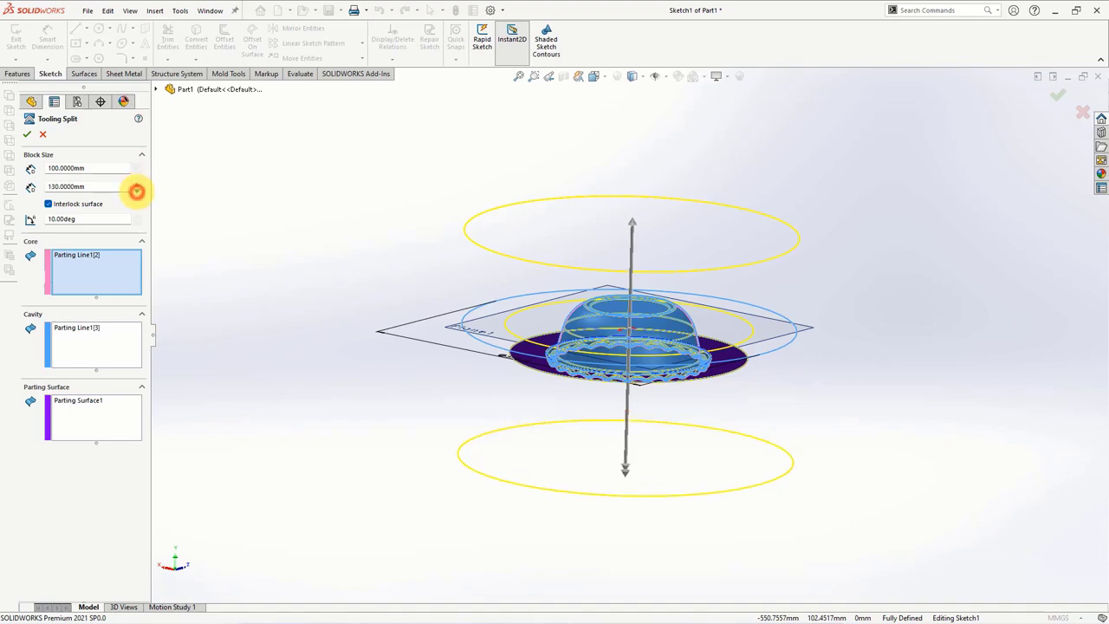
{"action": "middle_click_drag", "start_coordinate": [297, 325], "coordinate": [295, 345]}
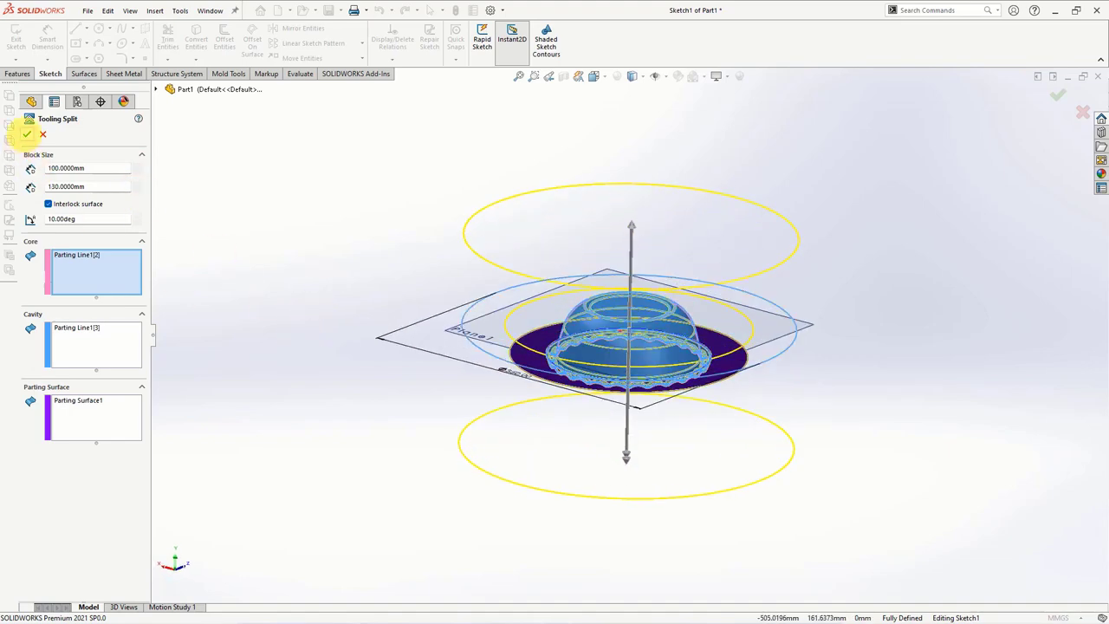
Confirm the tooling split into two blocks and hide Plane1.
{"action": "left_click", "coordinate": [27, 135]}
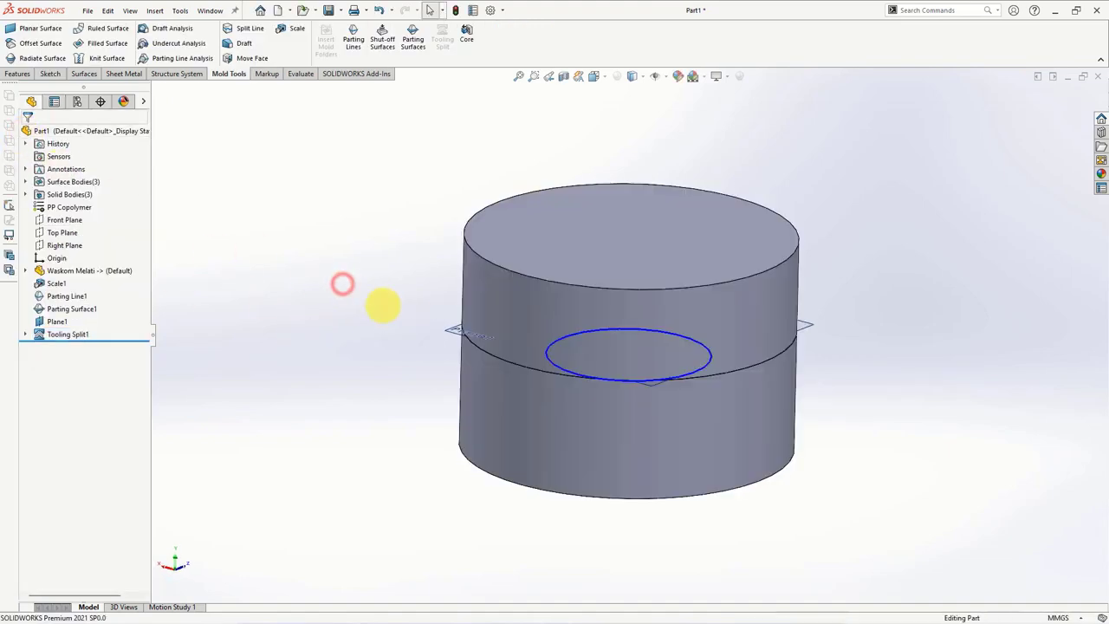
{"action": "left_click", "coordinate": [452, 332]}
{"action": "left_click", "coordinate": [518, 295]}
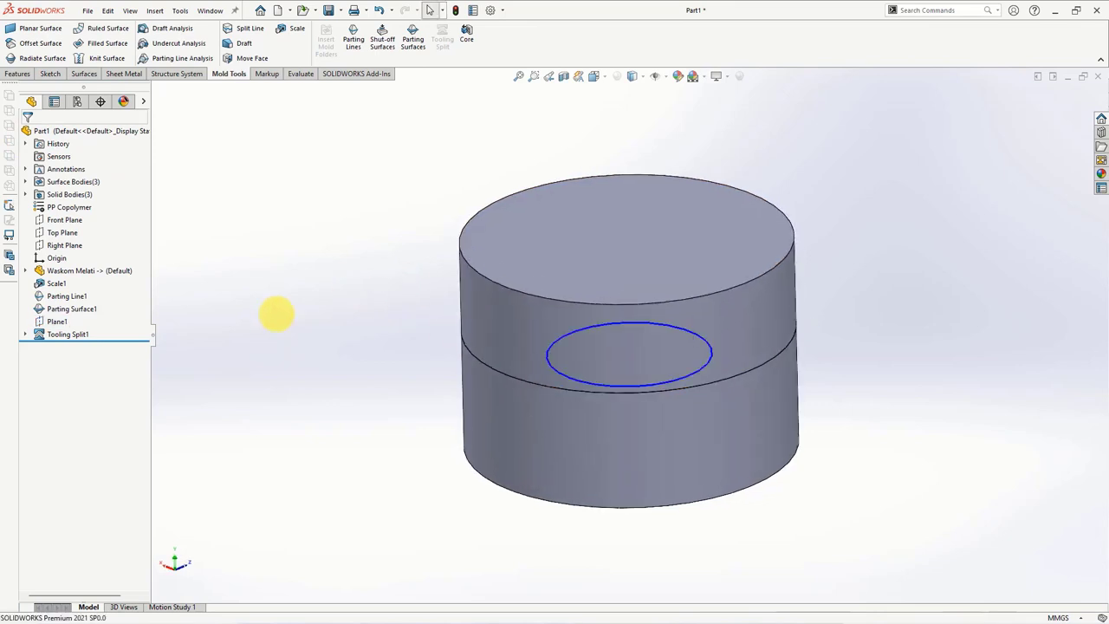
{"action": "left_click", "coordinate": [63, 296]}
{"action": "left_click", "coordinate": [278, 299]}
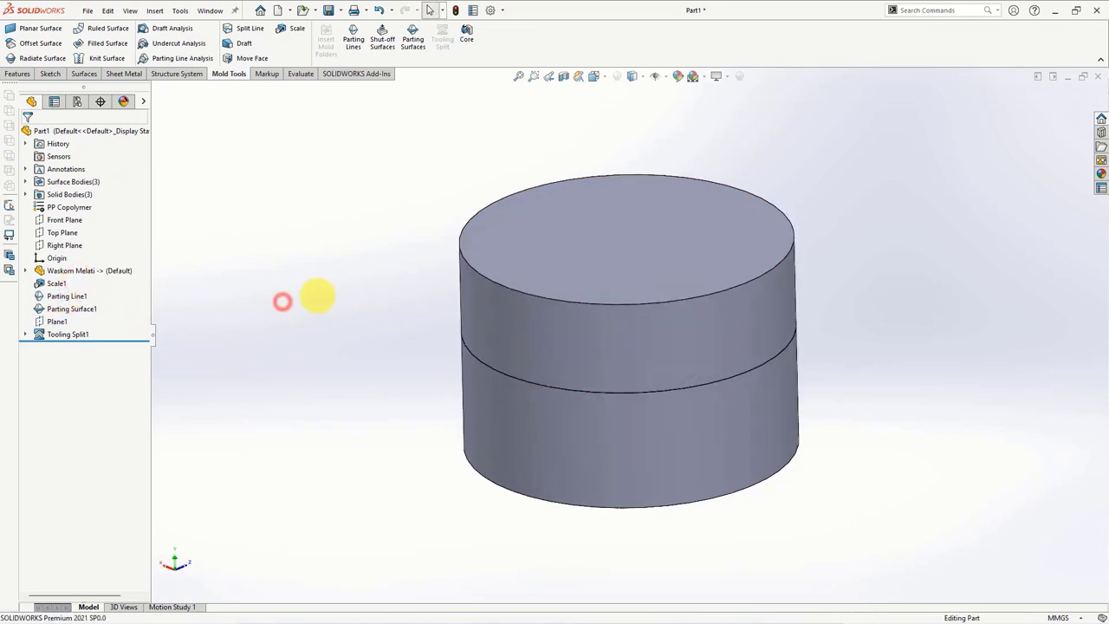
Check the mold blocks with a section view cut.
{"action": "left_click", "coordinate": [25, 194]}
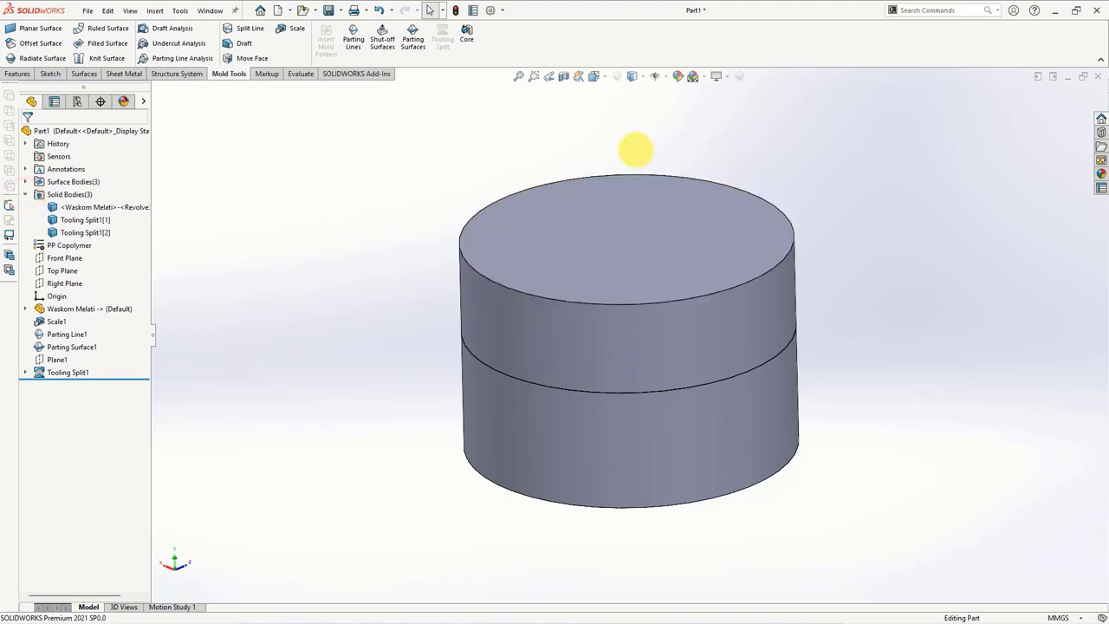
{"action": "left_click", "coordinate": [564, 76]}
{"action": "left_click", "coordinate": [24, 131]}
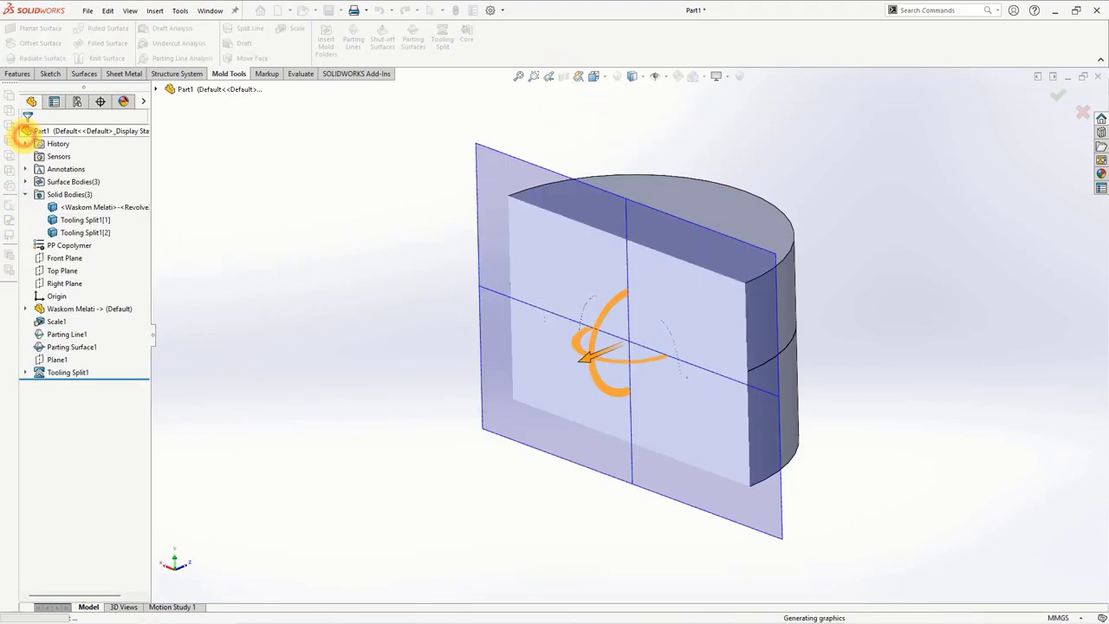
{"action": "scroll", "coordinate": [650, 328], "scroll_direction": "down", "scroll_amount": 5}
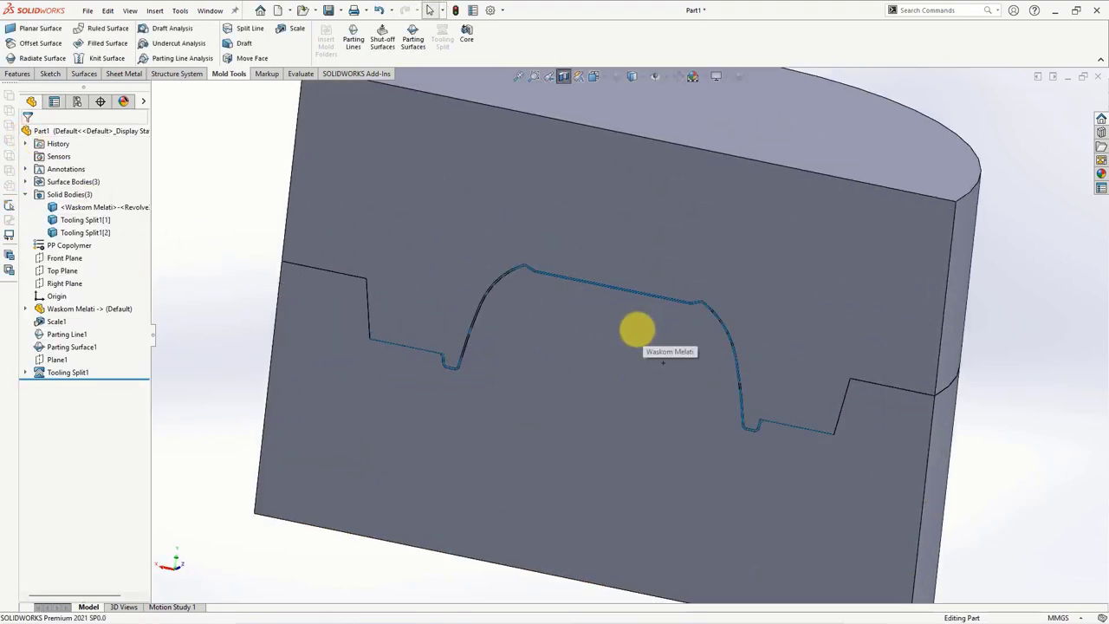
Hide all surface bodies and the Waskom Melati bowl body.
{"action": "left_click", "coordinate": [25, 181]}
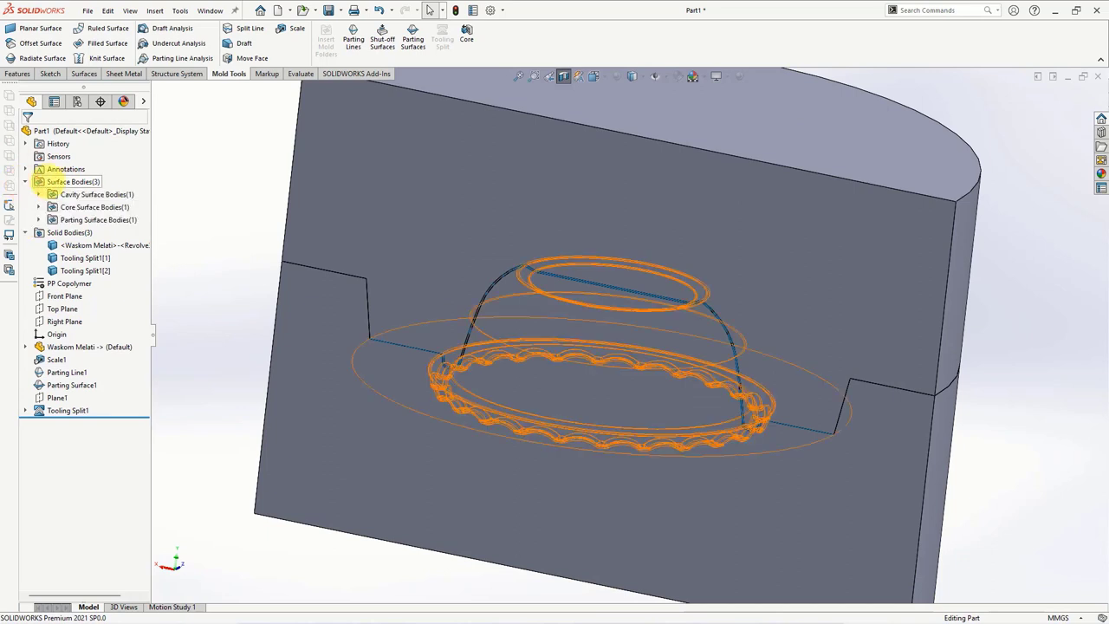
{"action": "left_click", "coordinate": [39, 194]}
{"action": "left_click", "coordinate": [38, 219]}
{"action": "left_click", "coordinate": [38, 245]}
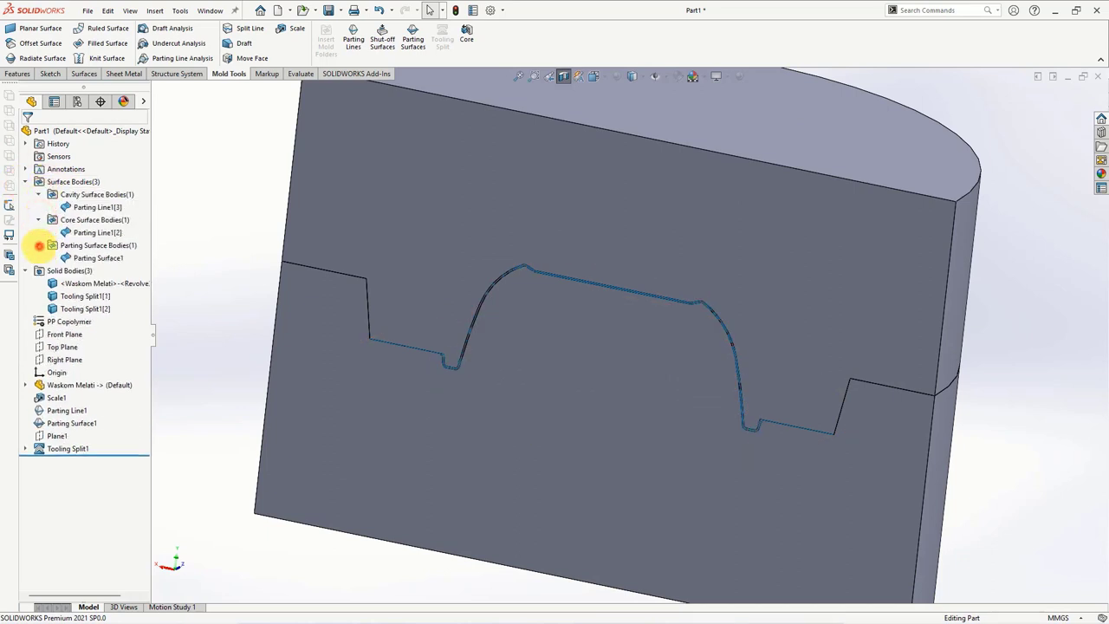
{"action": "left_click", "coordinate": [62, 181]}
{"action": "left_click", "coordinate": [68, 162]}
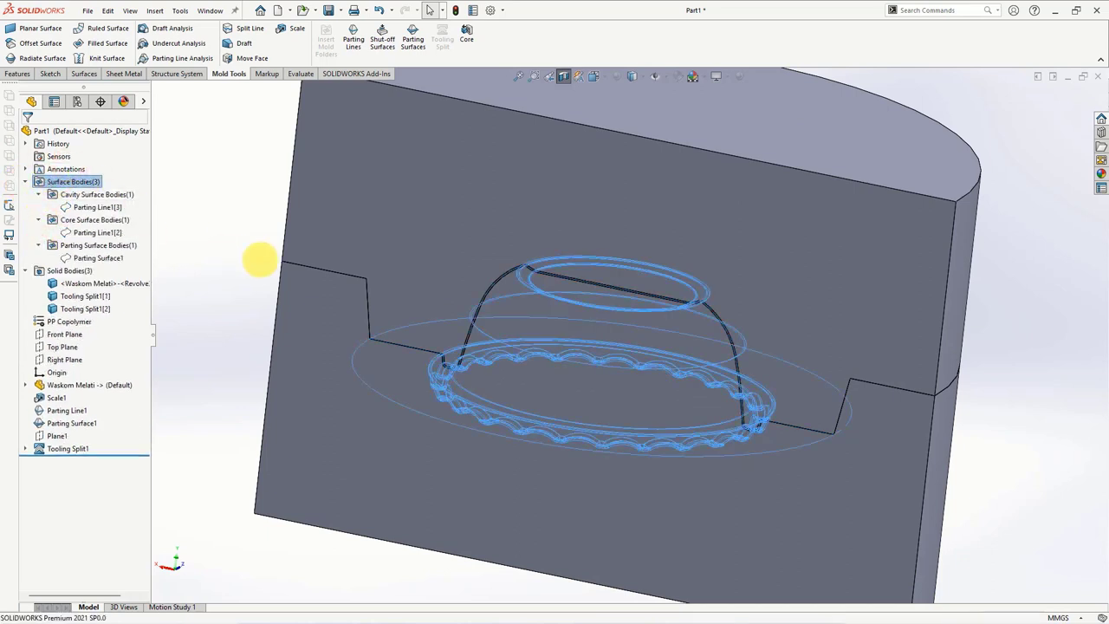
{"action": "left_click", "coordinate": [224, 227]}
{"action": "left_click", "coordinate": [139, 283]}
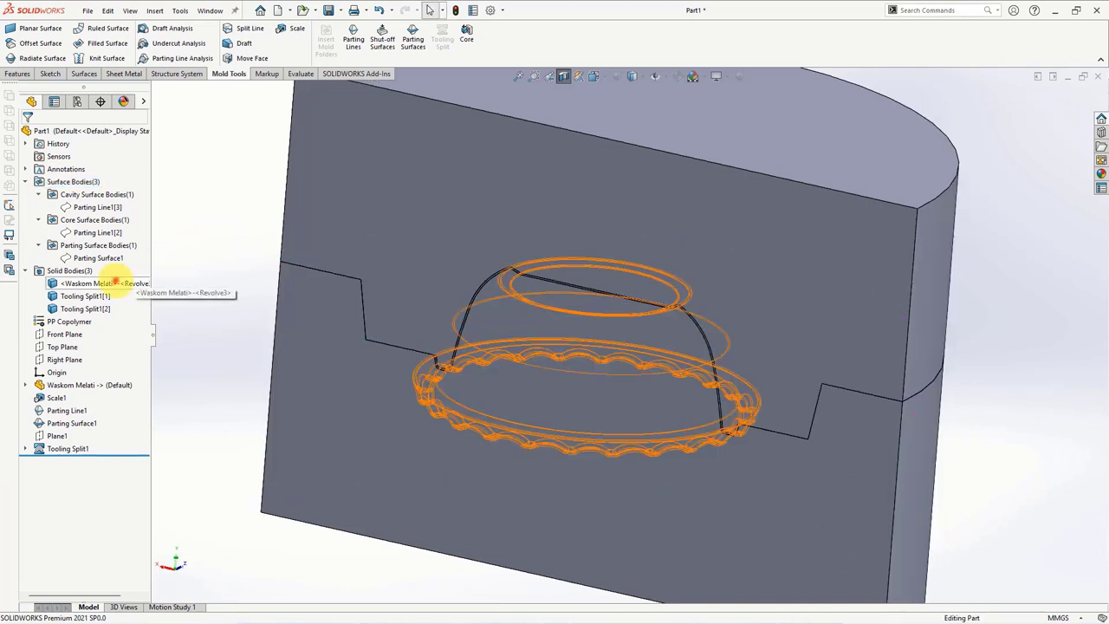
{"action": "left_click", "coordinate": [126, 262]}
{"action": "key", "text": "f"}
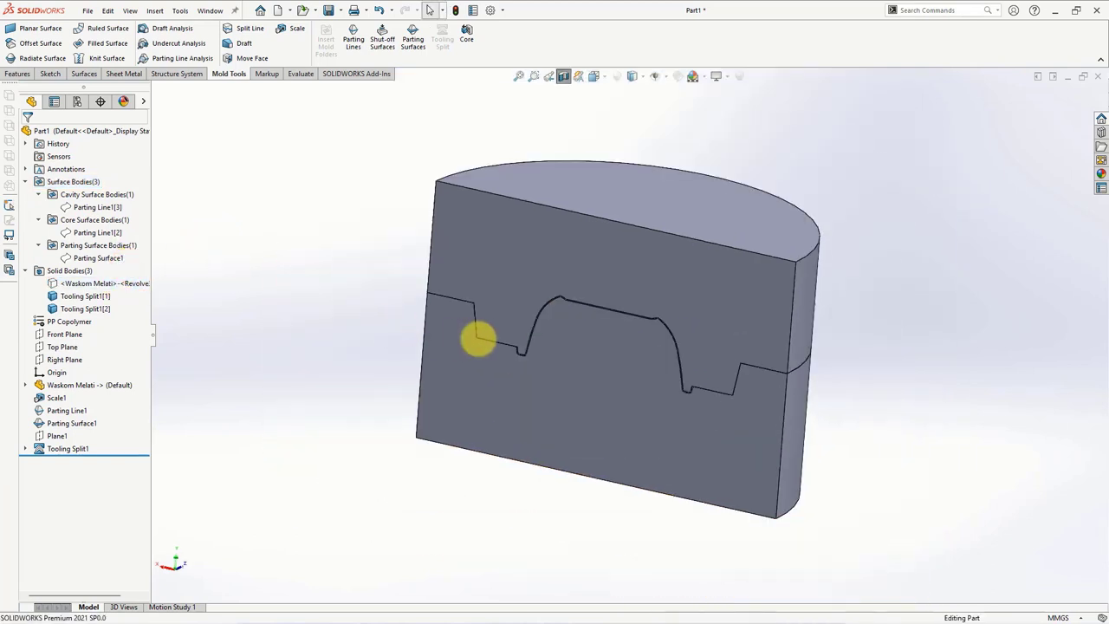
Turn off the section view and hide the top block to view the cavity.
{"action": "left_click", "coordinate": [564, 77]}
{"action": "left_click", "coordinate": [587, 199]}
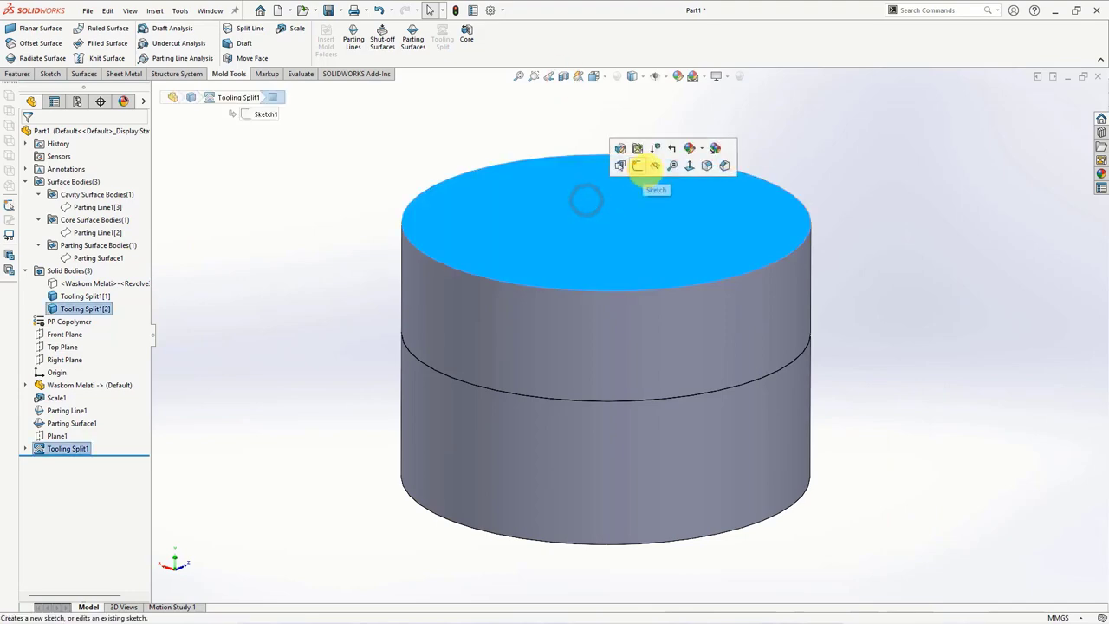
{"action": "left_click", "coordinate": [652, 167]}
{"action": "left_click", "coordinate": [352, 210]}
{"action": "mouse_move", "coordinate": [369, 255]}
{"action": "middle_mouse_down"}
{"action": "mouse_move", "coordinate": [369, 367]}
{"action": "mouse_move", "coordinate": [471, 183]}
{"action": "middle_mouse_up"}
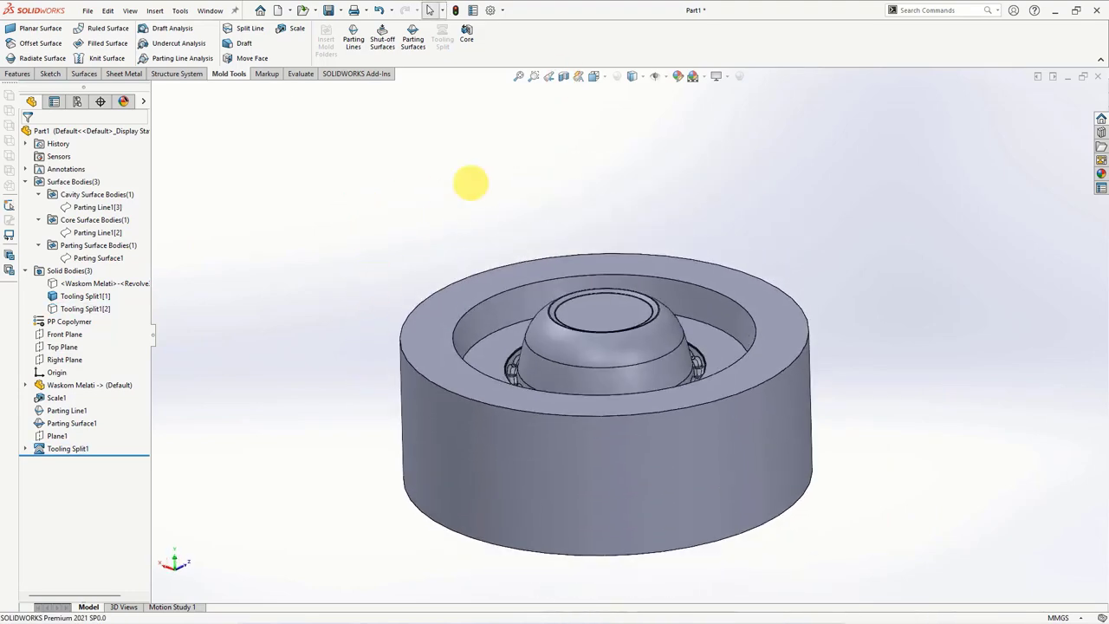
Restore the top block and hide the lower block to inspect the upper block's underside.
{"action": "left_click", "coordinate": [378, 10]}
{"action": "left_click", "coordinate": [470, 435]}
{"action": "left_click", "coordinate": [520, 403]}
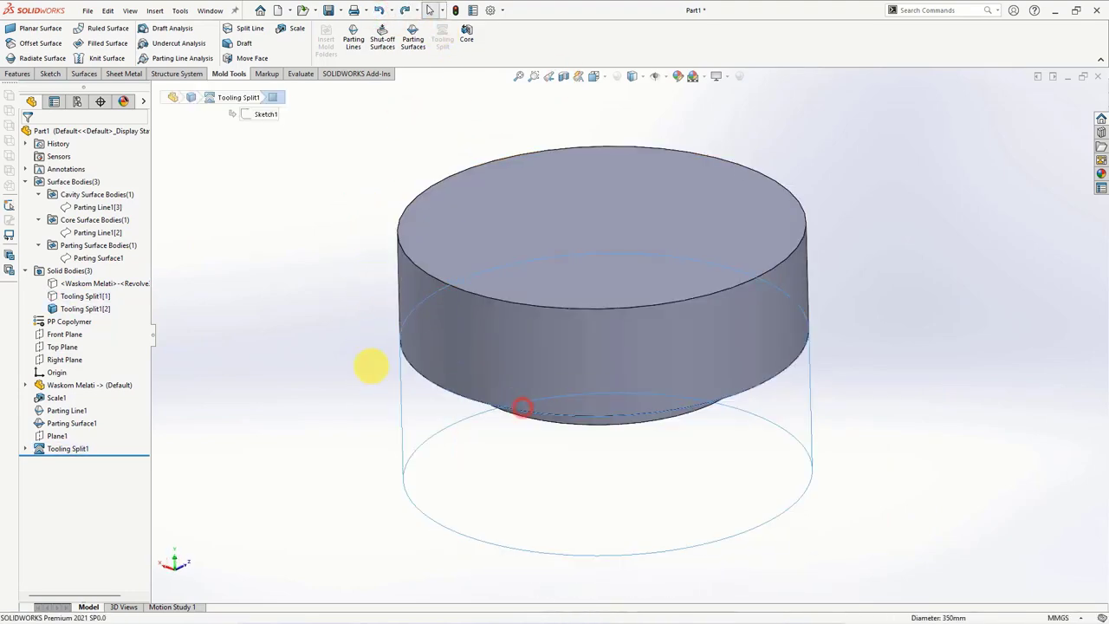
{"action": "left_click", "coordinate": [347, 351]}
{"action": "mouse_move", "coordinate": [363, 429]}
{"action": "middle_mouse_down"}
{"action": "mouse_move", "coordinate": [387, 181]}
{"action": "mouse_move", "coordinate": [364, 411]}
{"action": "middle_mouse_up"}
Show the lower block again and start a Front Plane sketch with a vertical line down from the origin.
{"action": "left_click", "coordinate": [378, 9]}
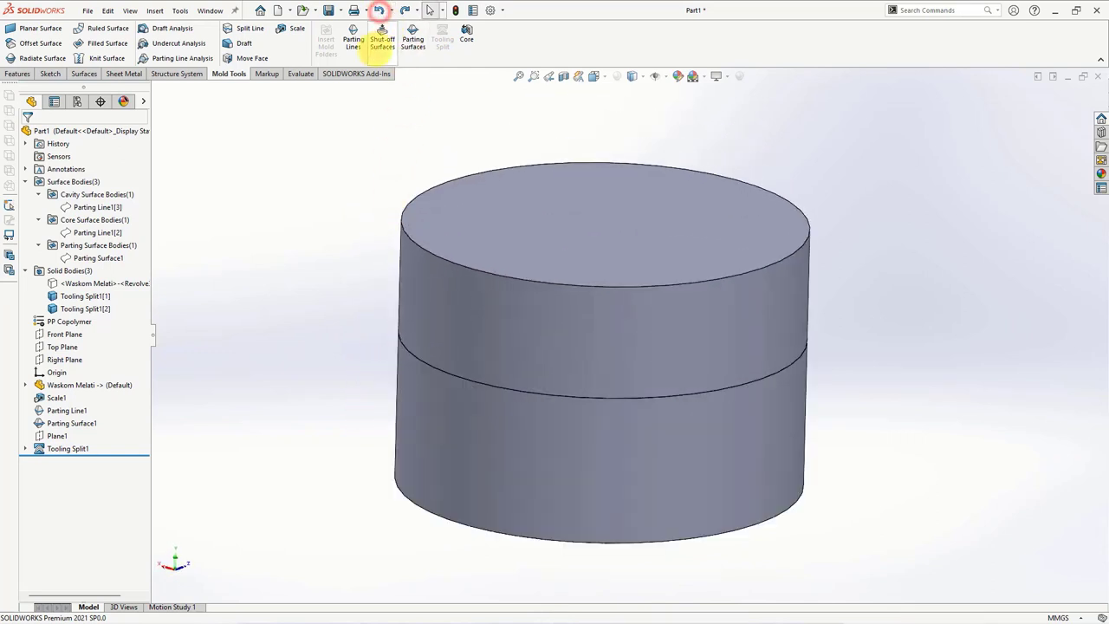
{"action": "left_click", "coordinate": [69, 333]}
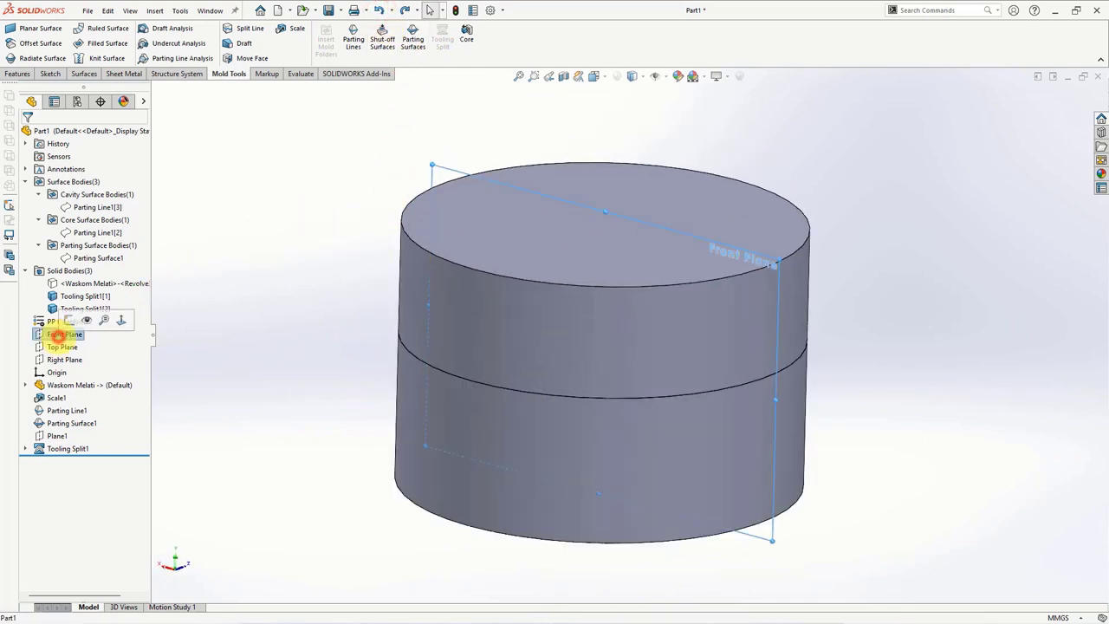
{"action": "left_click", "coordinate": [76, 321]}
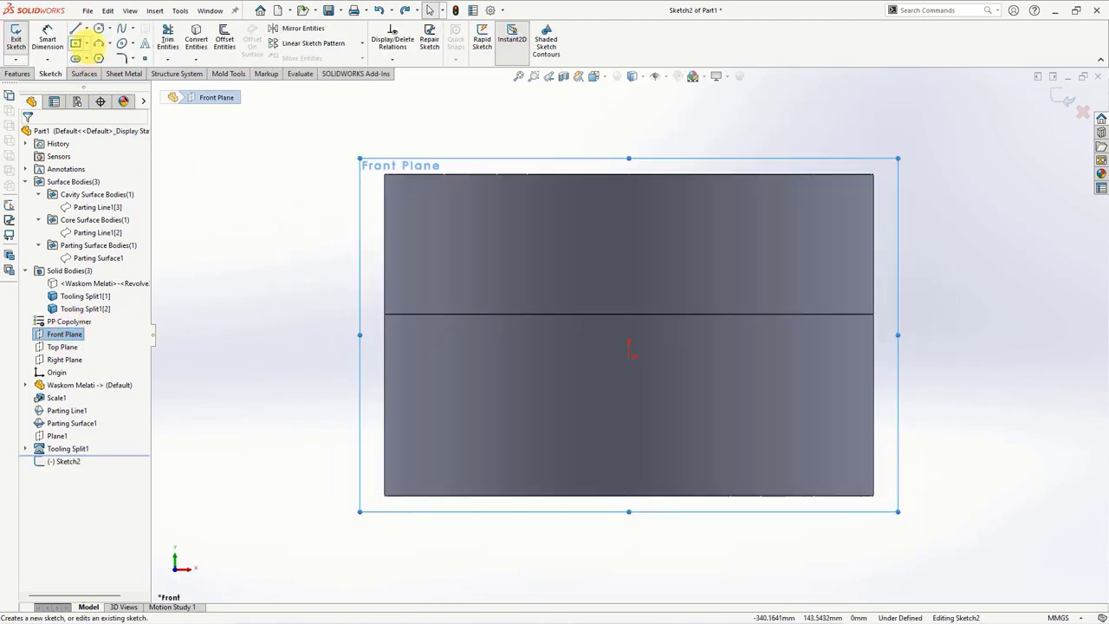
{"action": "left_click", "coordinate": [77, 26]}
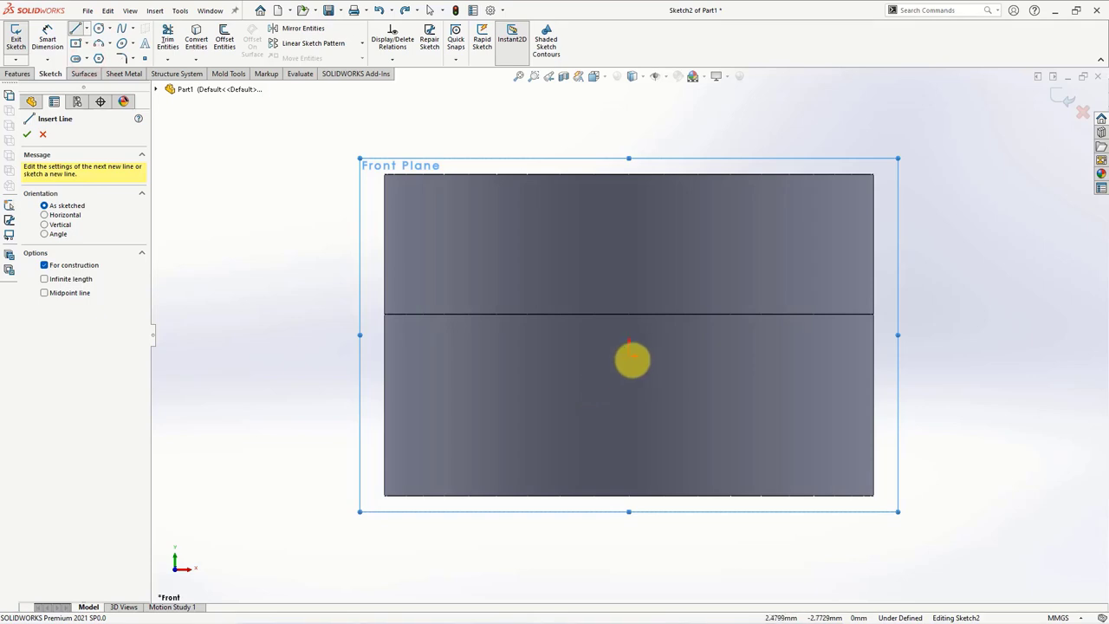
{"action": "left_click_drag", "start_coordinate": [629, 356], "coordinate": [630, 494]}
{"action": "right_click", "coordinate": [633, 472]}
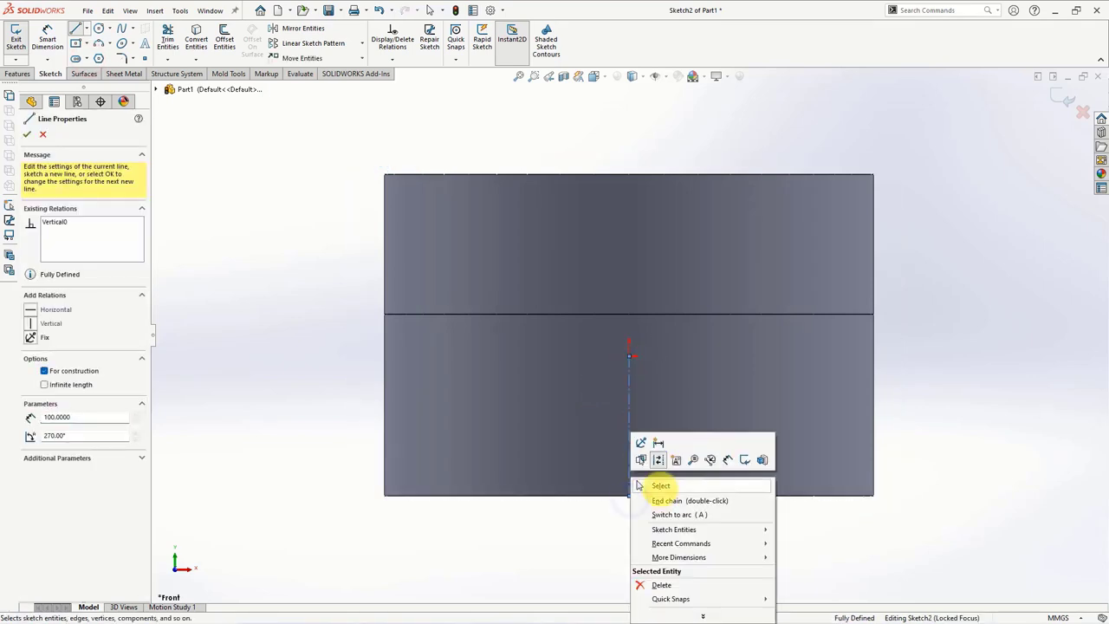
{"action": "left_click", "coordinate": [654, 488]}
In wireframe display, draw two small corner rectangles on the left edge, one per block.
{"action": "left_click", "coordinate": [632, 77]}
{"action": "left_click", "coordinate": [636, 149]}
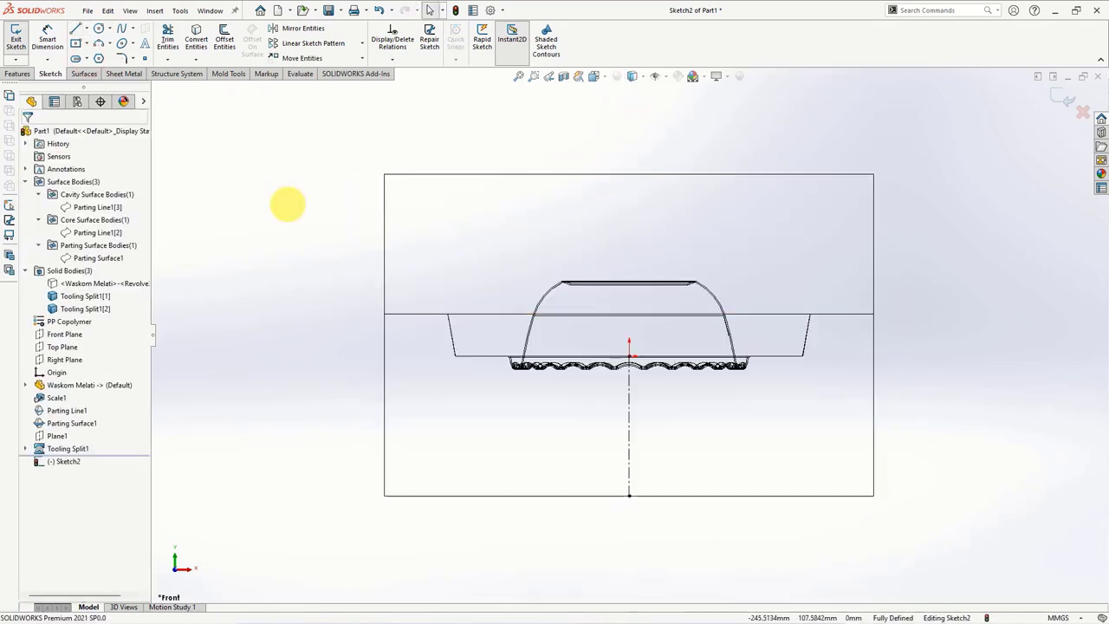
{"action": "left_click", "coordinate": [87, 44]}
{"action": "left_click", "coordinate": [104, 55]}
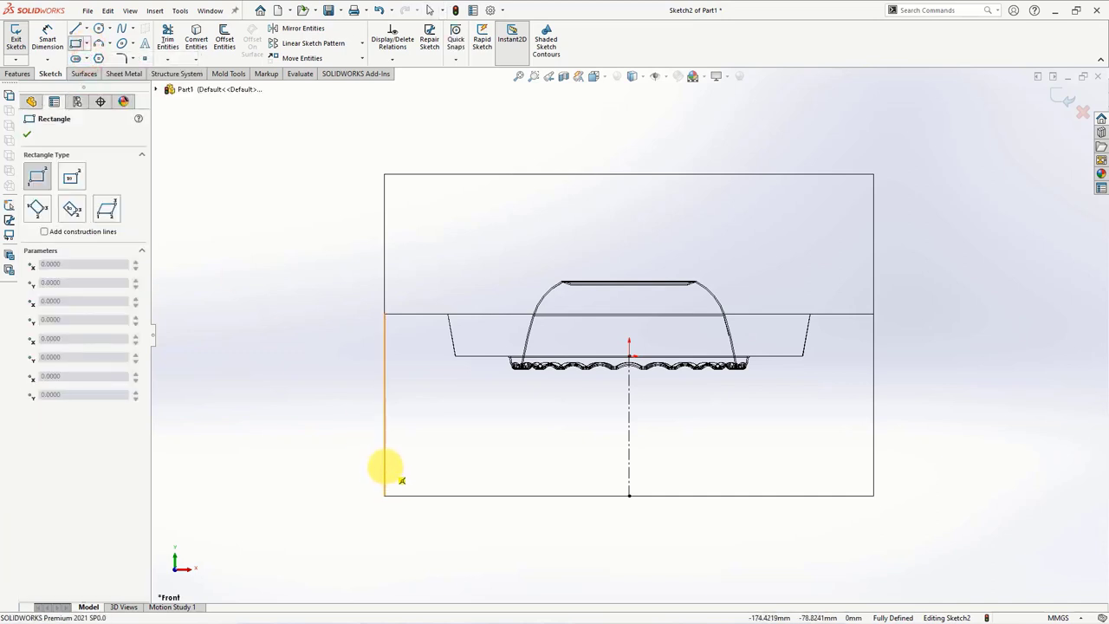
{"action": "left_click", "coordinate": [384, 465]}
{"action": "left_click", "coordinate": [423, 440]}
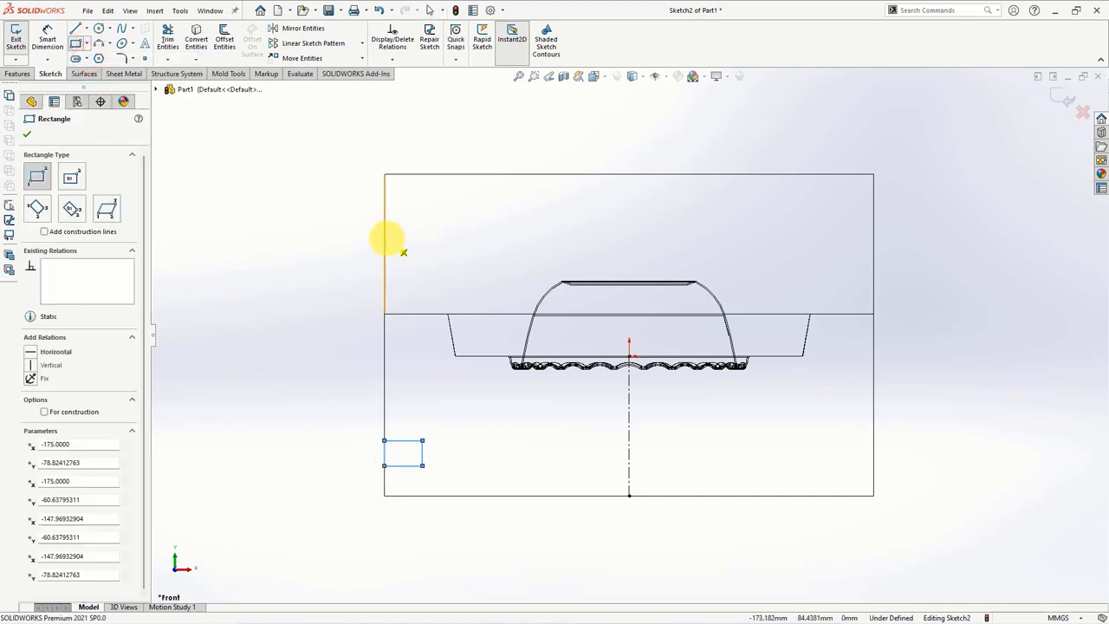
{"action": "left_click", "coordinate": [384, 235]}
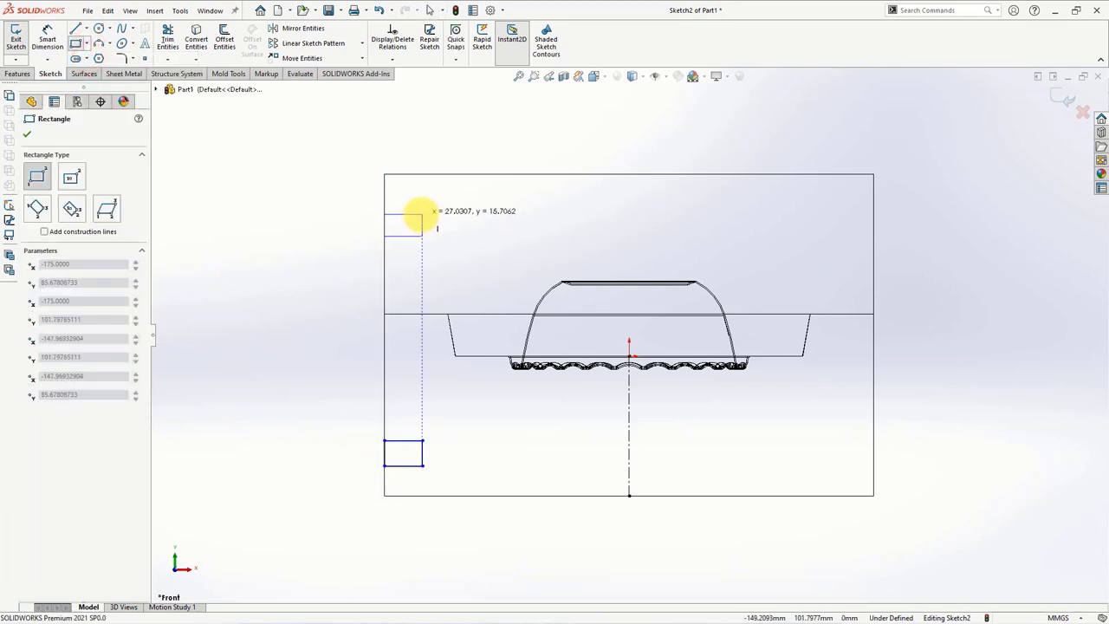
{"action": "left_click", "coordinate": [422, 214]}
{"action": "right_click", "coordinate": [422, 214]}
{"action": "left_click", "coordinate": [438, 219]}
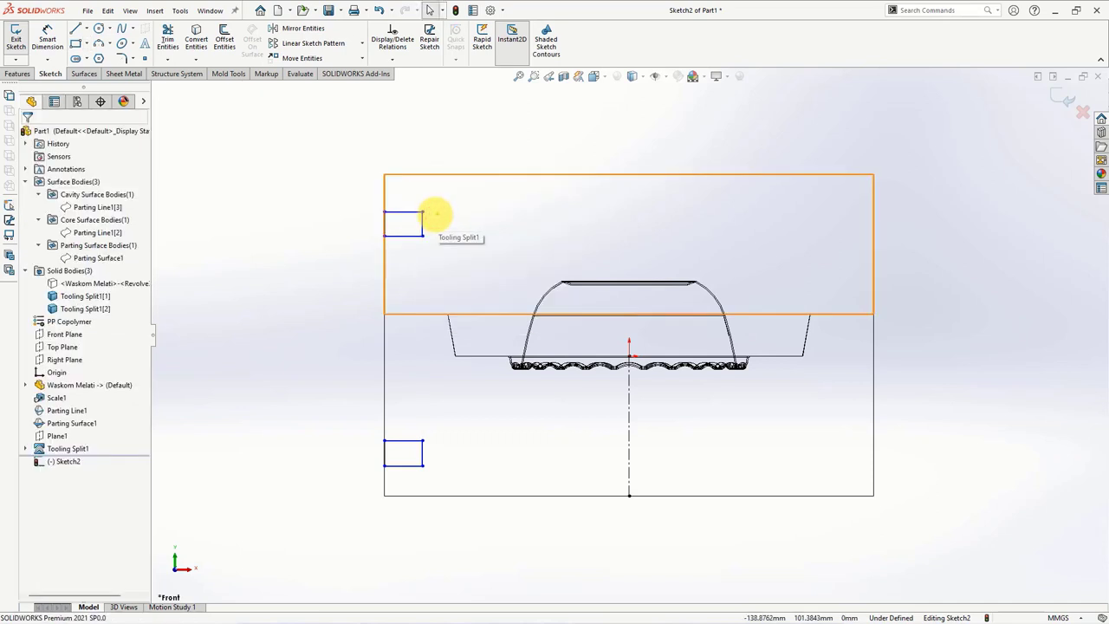
Make the two small rectangles equal with an Equal relation on their sides.
{"action": "left_click_drag", "start_coordinate": [413, 475], "coordinate": [401, 214]}
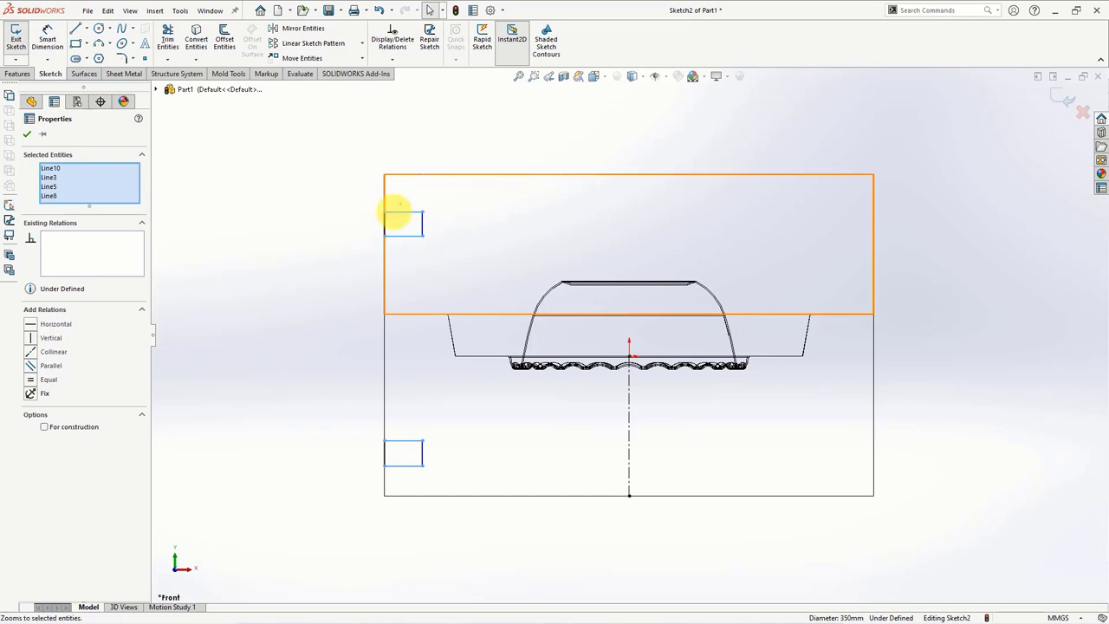
{"action": "left_click", "coordinate": [298, 222]}
{"action": "left_click_drag", "start_coordinate": [438, 228], "coordinate": [358, 215]}
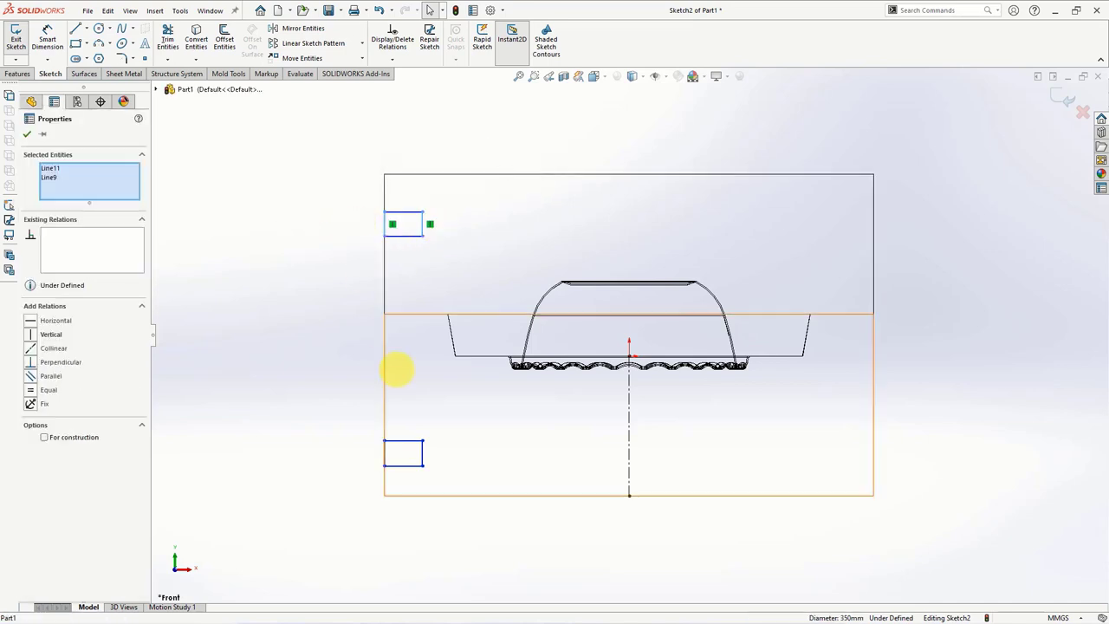
{"action": "left_click_drag", "start_coordinate": [445, 455], "coordinate": [364, 448]}
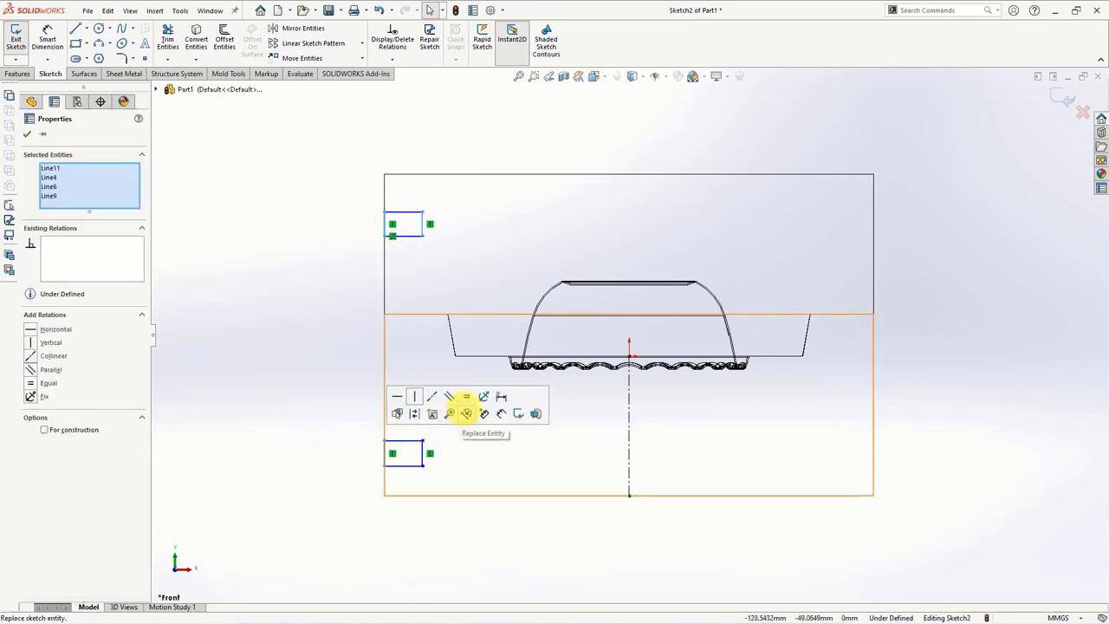
{"action": "left_click", "coordinate": [329, 378]}
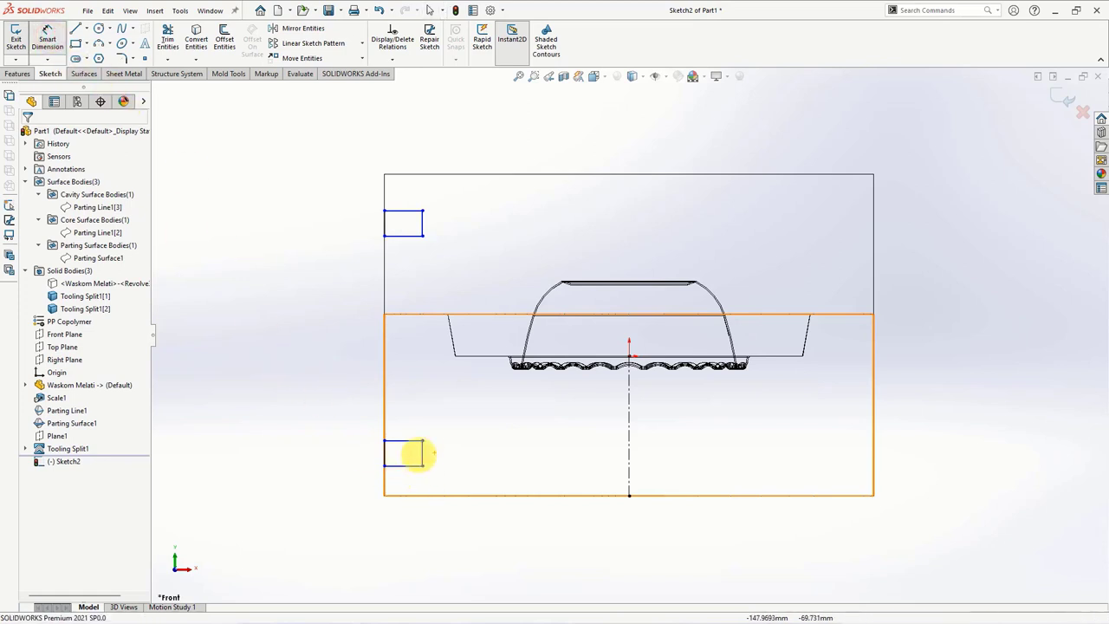
Dimension the square's side to 25 mm and its diameter about the centerline to 310 mm.
{"action": "left_click", "coordinate": [422, 452]}
{"action": "left_click", "coordinate": [458, 453]}
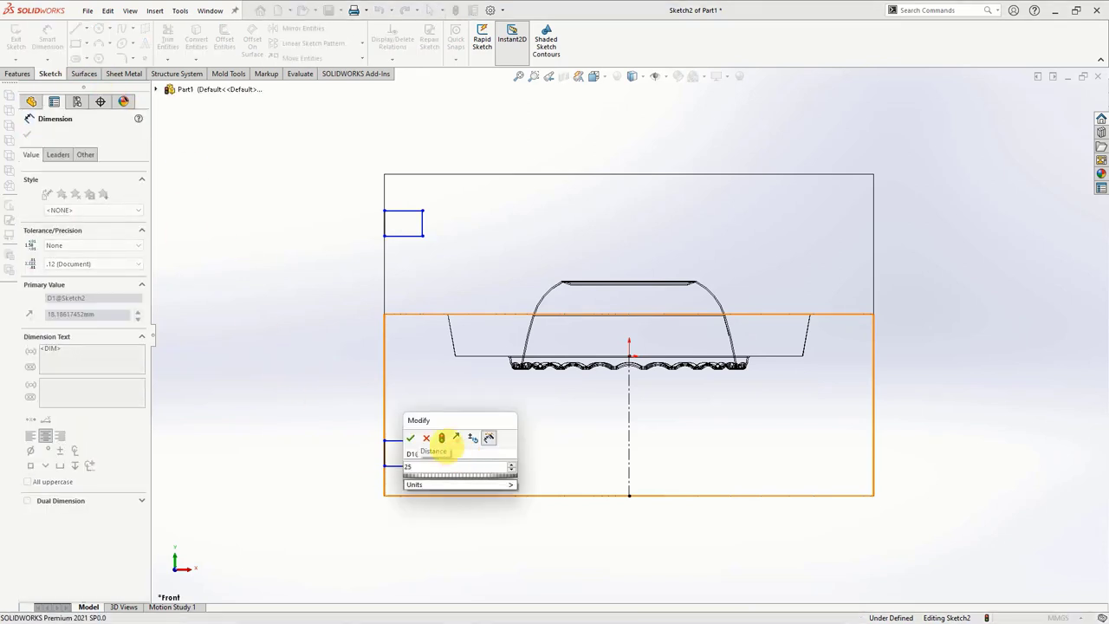
{"action": "left_click", "coordinate": [410, 437]}
{"action": "left_click", "coordinate": [422, 442]}
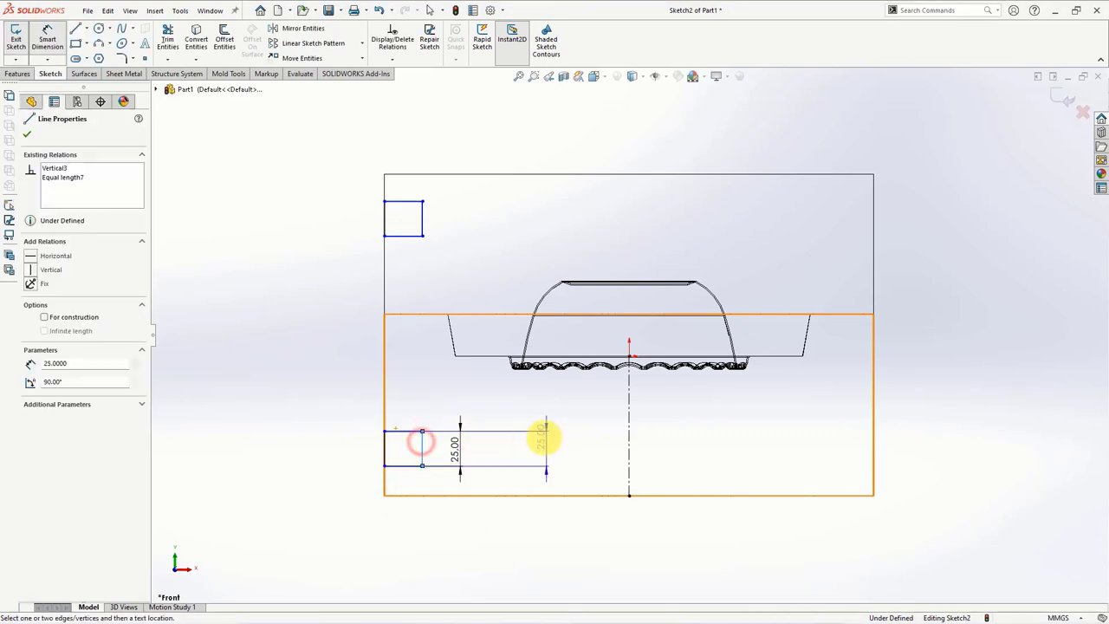
{"action": "left_click", "coordinate": [629, 453]}
{"action": "left_click", "coordinate": [641, 525]}
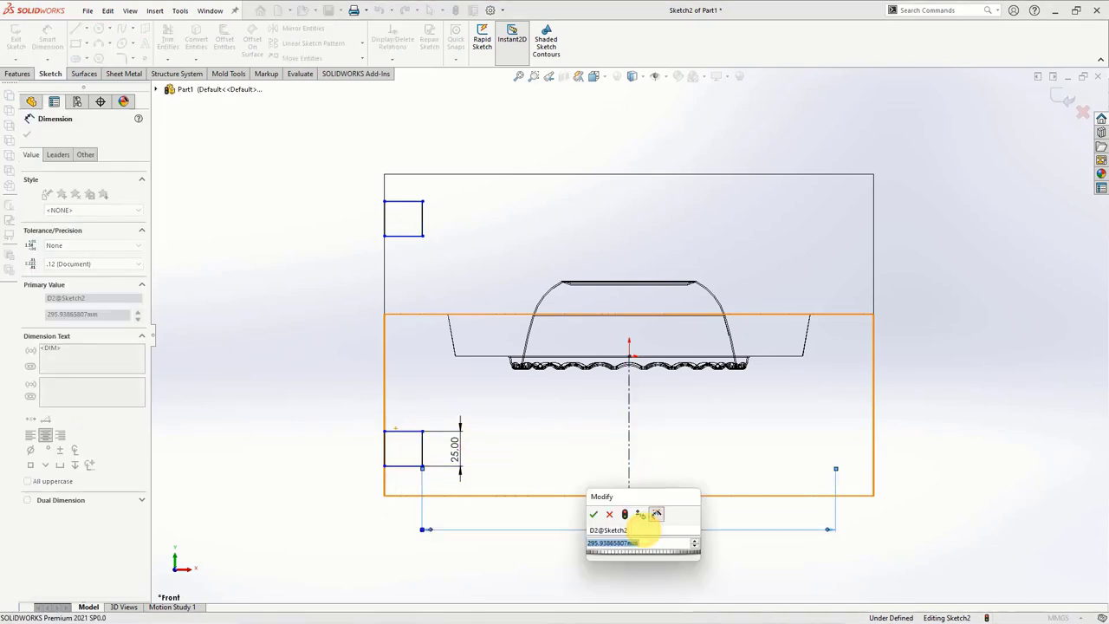
{"action": "type", "text": "310"}
{"action": "key", "text": "Return"}
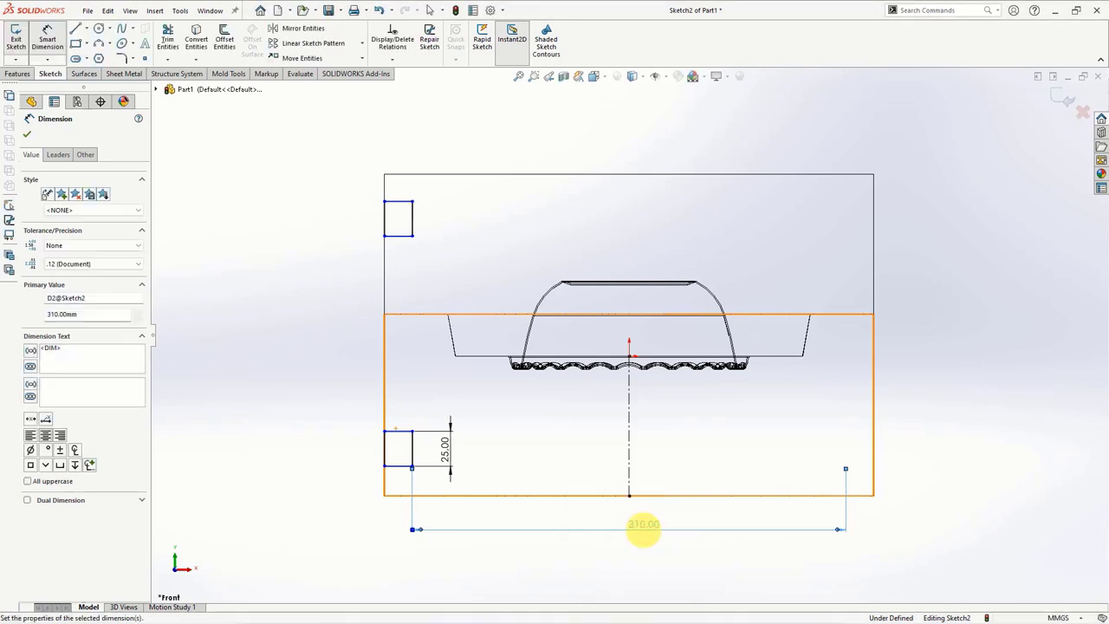
{"action": "left_click", "coordinate": [339, 513]}
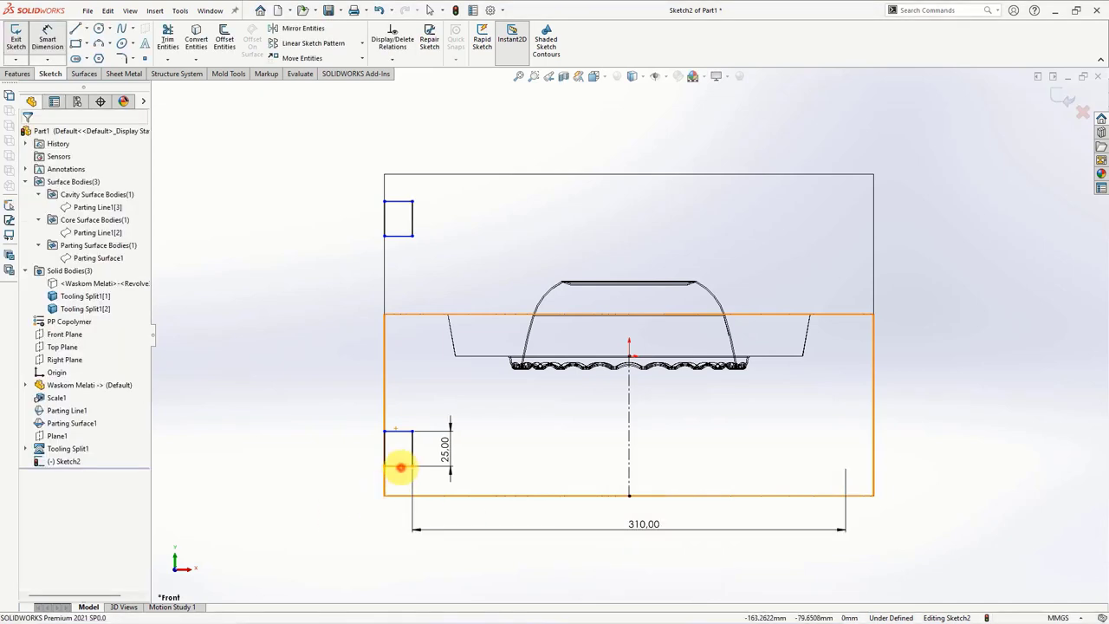
Offset the lower and upper squares 30 mm from the block's bottom and top edges.
{"action": "left_click", "coordinate": [400, 467]}
{"action": "left_click", "coordinate": [397, 494]}
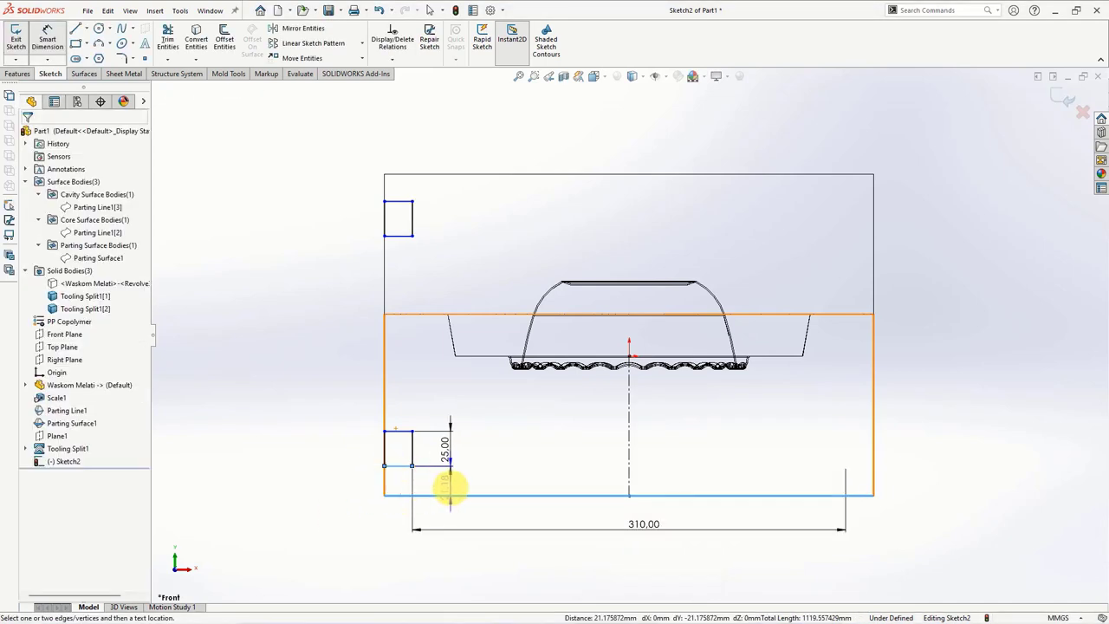
{"action": "left_click", "coordinate": [472, 480]}
{"action": "type", "text": "30"}
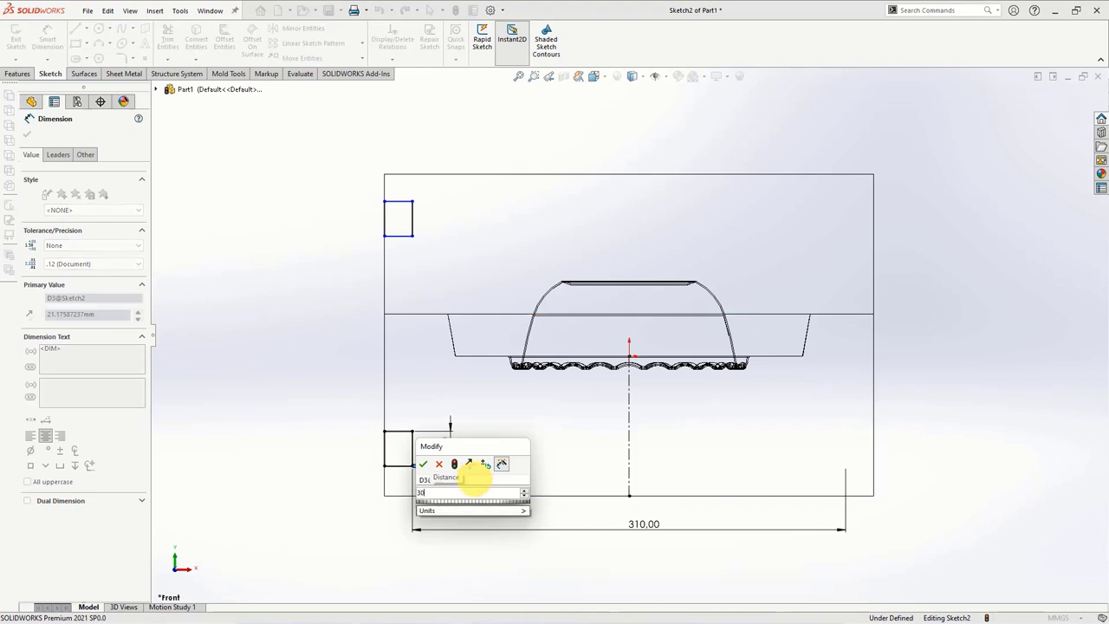
{"action": "left_click", "coordinate": [423, 463]}
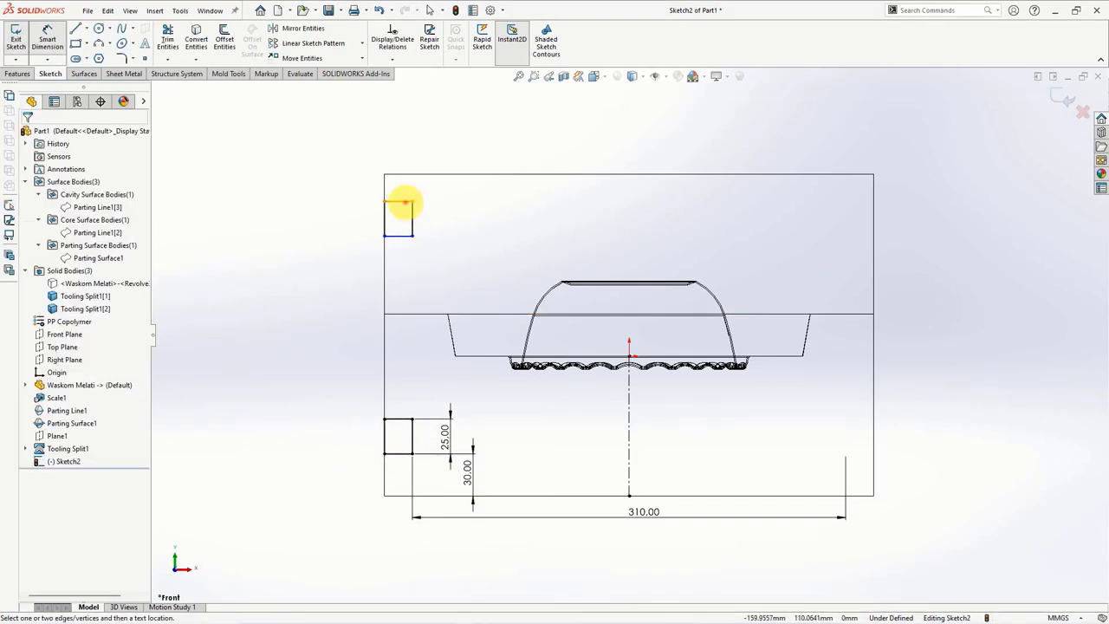
{"action": "left_click", "coordinate": [413, 175]}
{"action": "left_click", "coordinate": [455, 187]}
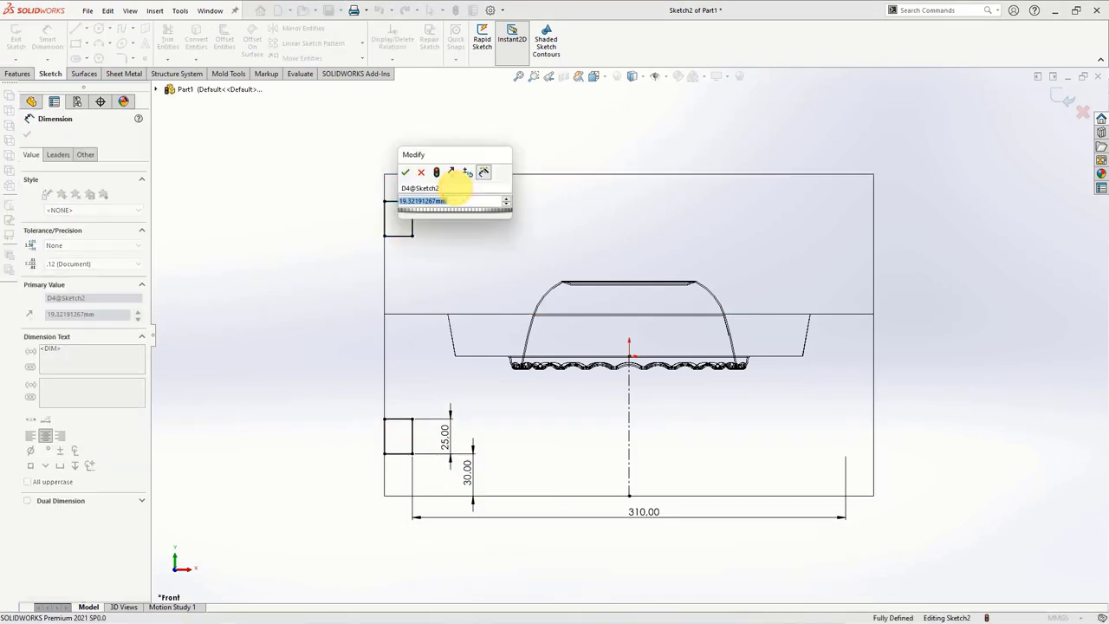
{"action": "type", "text": "30"}
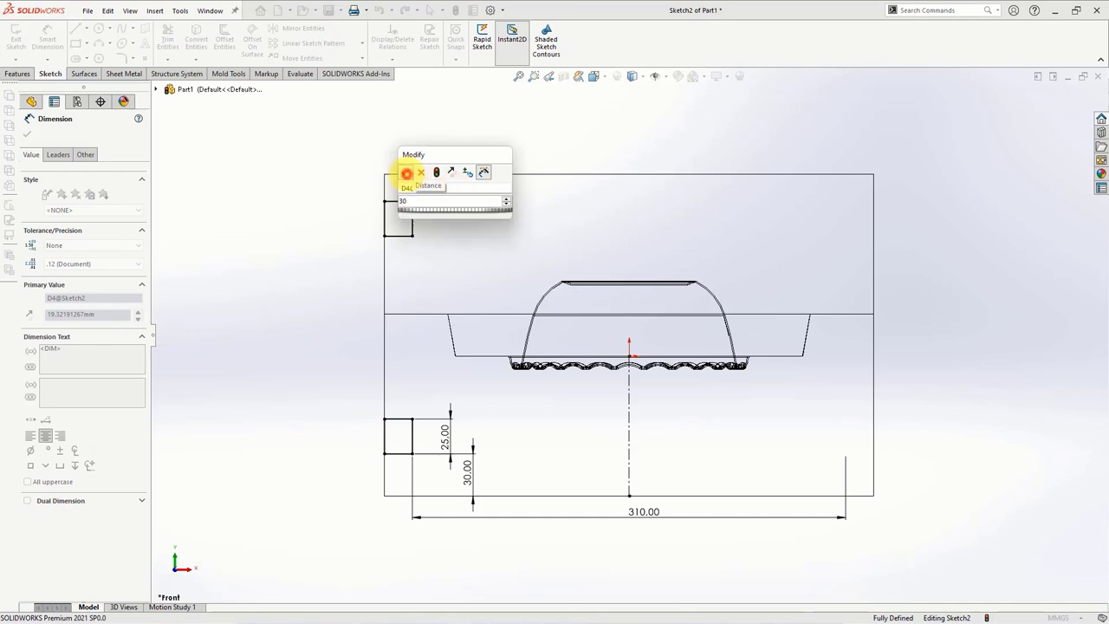
{"action": "left_click", "coordinate": [406, 173]}
{"action": "middle_click_drag", "start_coordinate": [317, 181], "coordinate": [351, 198]}
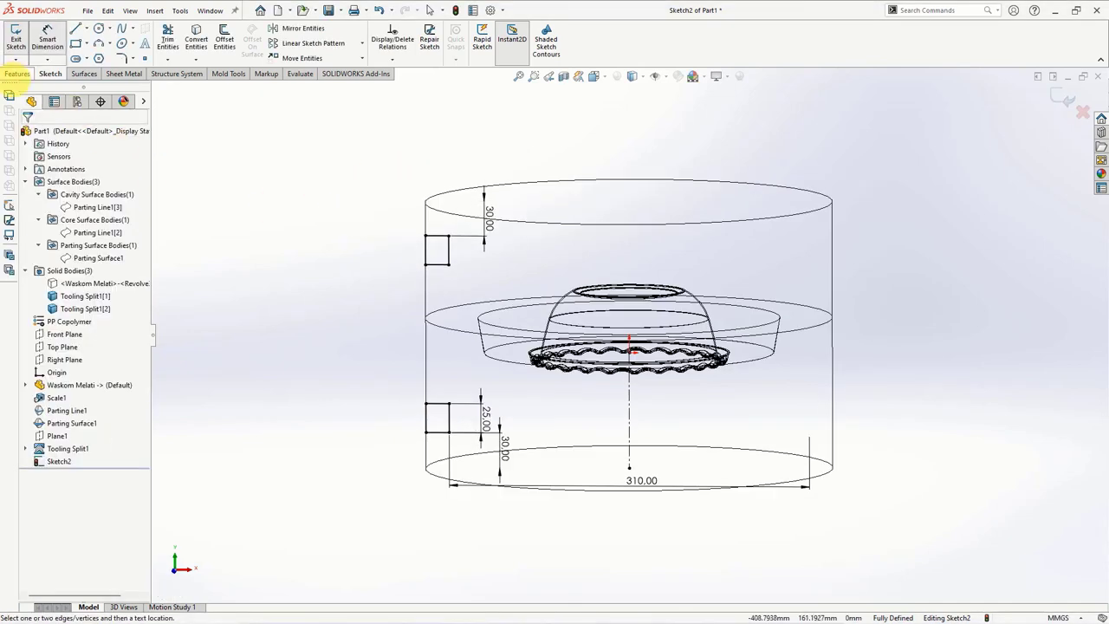
Revolve-cut the squares 360° into Tooling Split1[1] and [2], grooving both mold blocks.
{"action": "left_click", "coordinate": [16, 73]}
{"action": "left_click", "coordinate": [230, 39]}
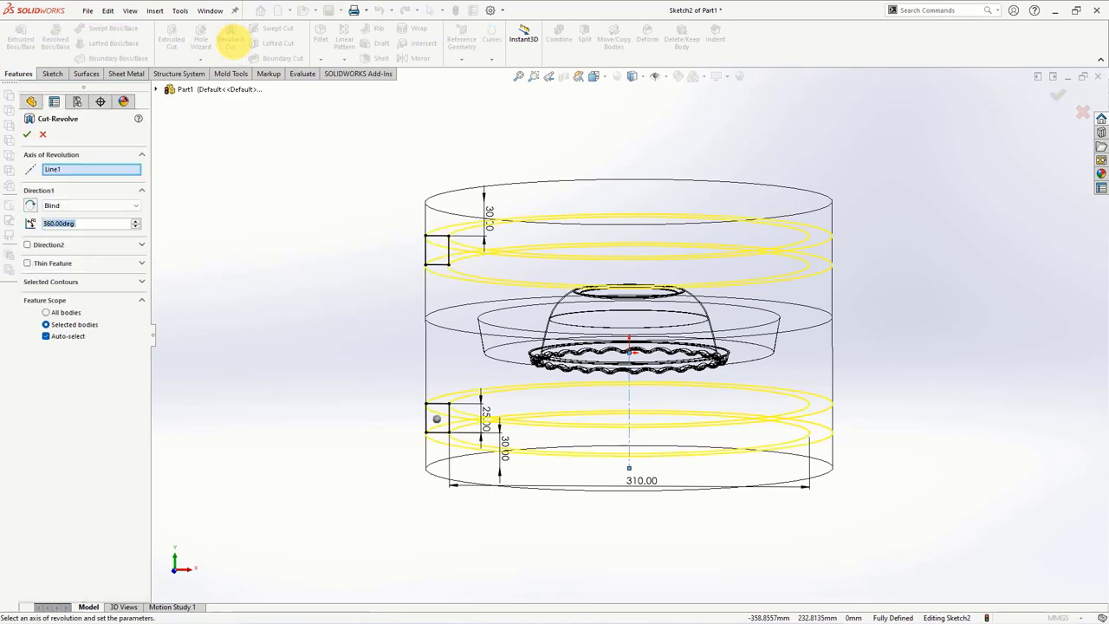
{"action": "middle_click_drag", "start_coordinate": [274, 212], "coordinate": [272, 248]}
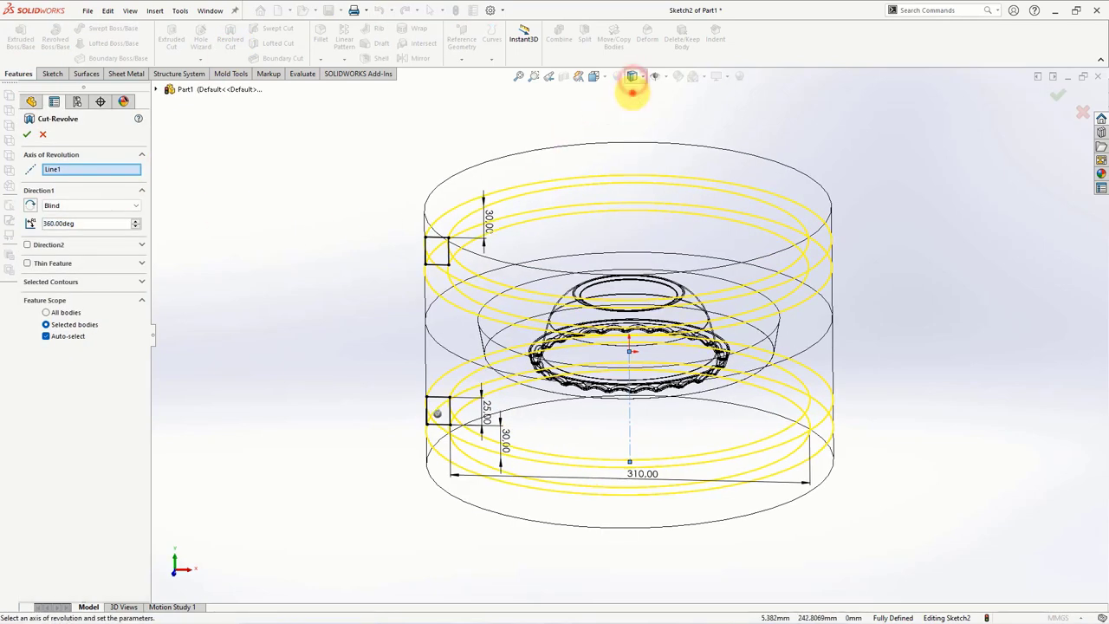
{"action": "left_click", "coordinate": [632, 80]}
{"action": "left_click", "coordinate": [27, 134]}
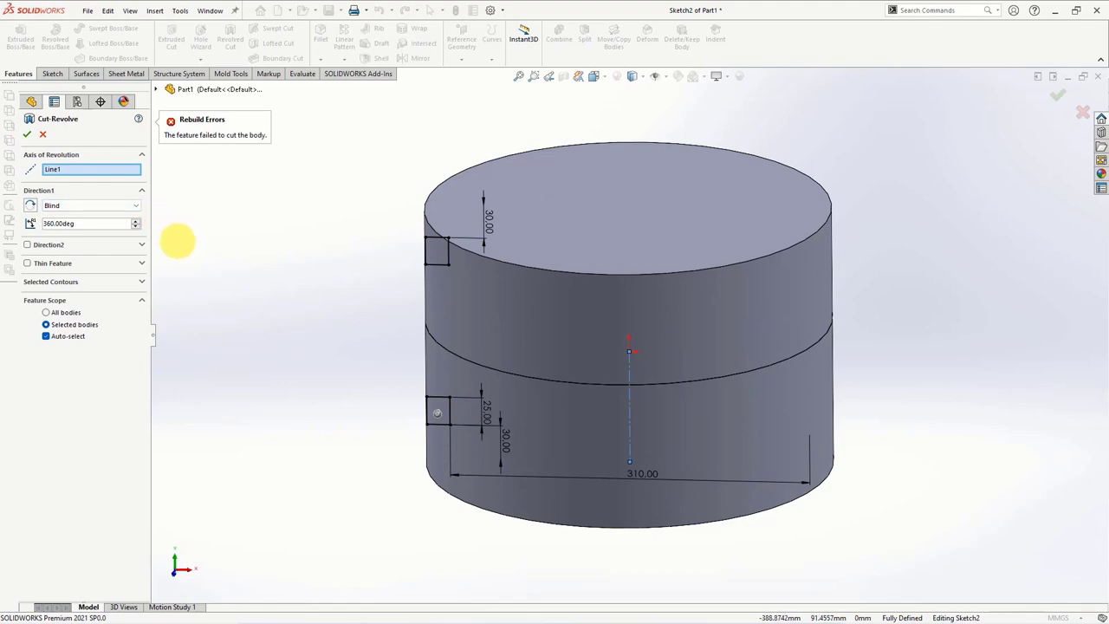
{"action": "left_click", "coordinate": [52, 337]}
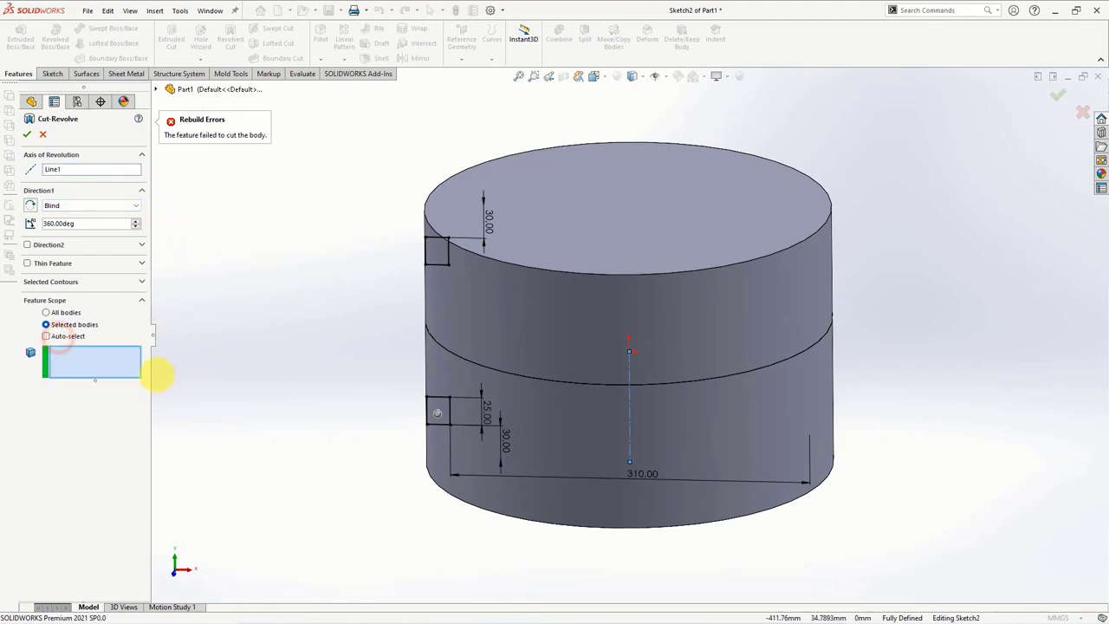
{"action": "left_click", "coordinate": [545, 421]}
{"action": "left_click", "coordinate": [461, 326]}
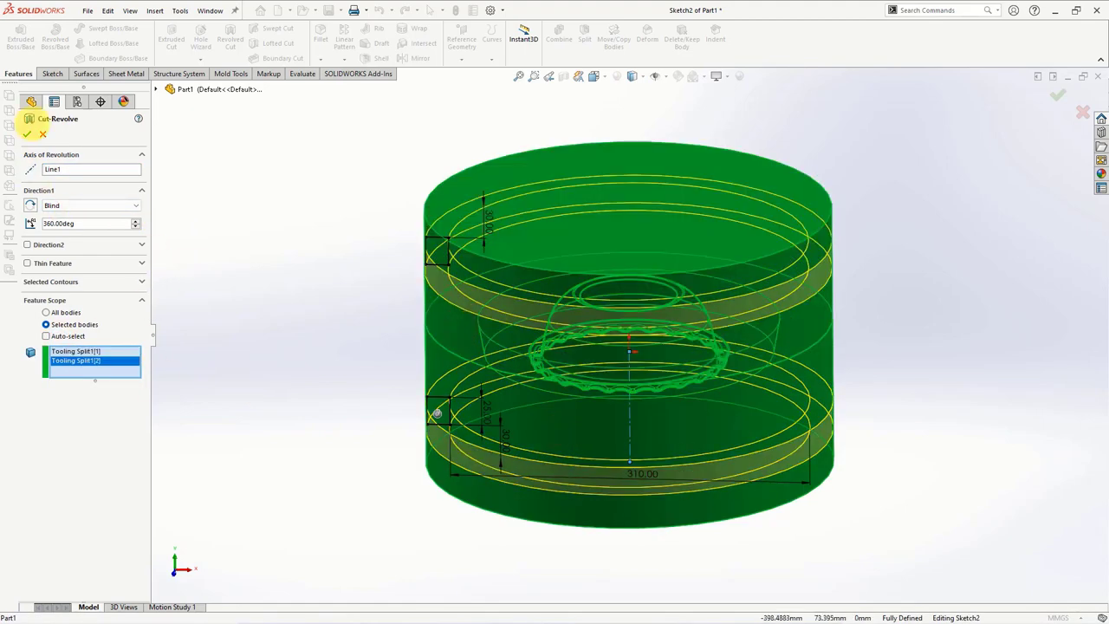
{"action": "left_click", "coordinate": [28, 133]}
{"action": "mouse_move", "coordinate": [304, 376]}
{"action": "middle_mouse_down"}
{"action": "mouse_move", "coordinate": [310, 312]}
{"action": "mouse_move", "coordinate": [296, 351]}
{"action": "middle_mouse_up"}
{"action": "left_click", "coordinate": [535, 200]}
Hide the upper mold block and start Sketch3 on the lower block's top ring face.
{"action": "left_click", "coordinate": [606, 164]}
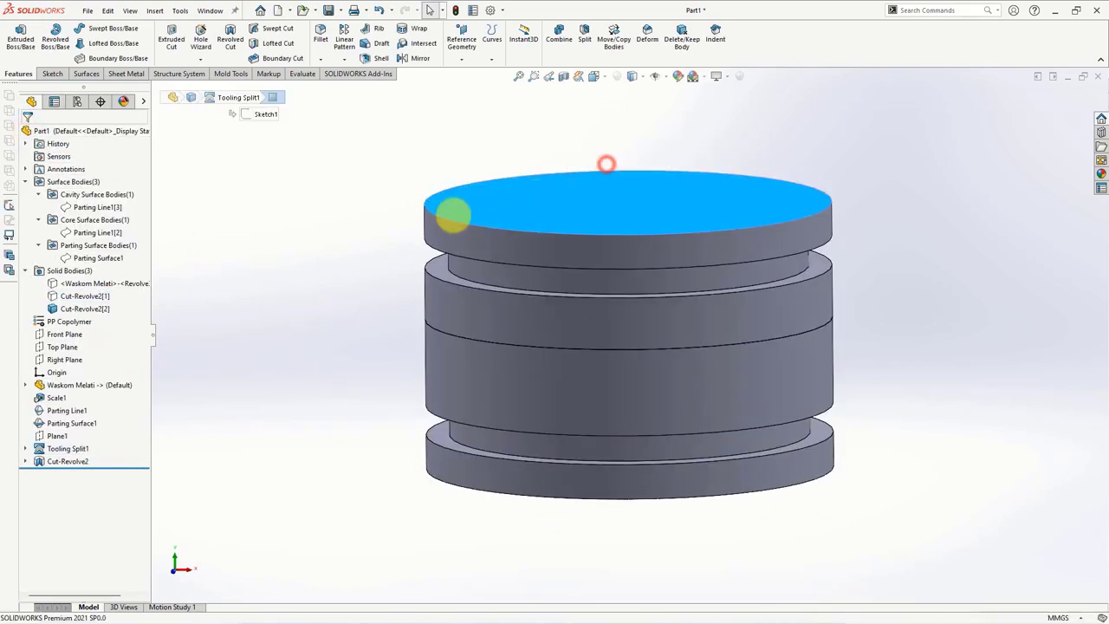
{"action": "middle_click_drag", "start_coordinate": [344, 232], "coordinate": [346, 284]}
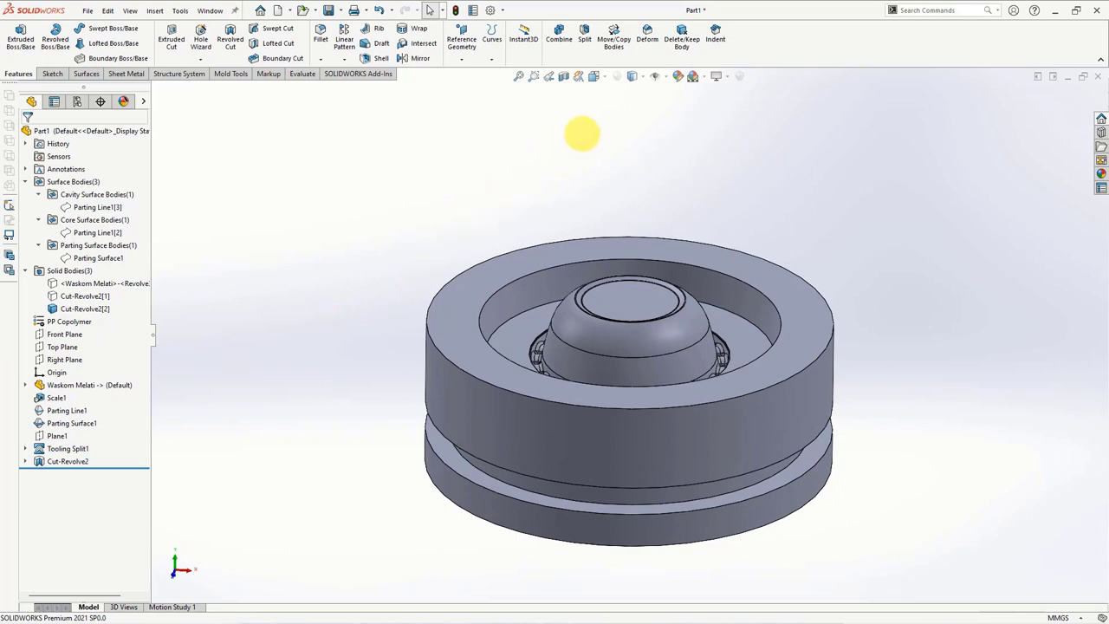
{"action": "key", "text": "ctrl+z"}
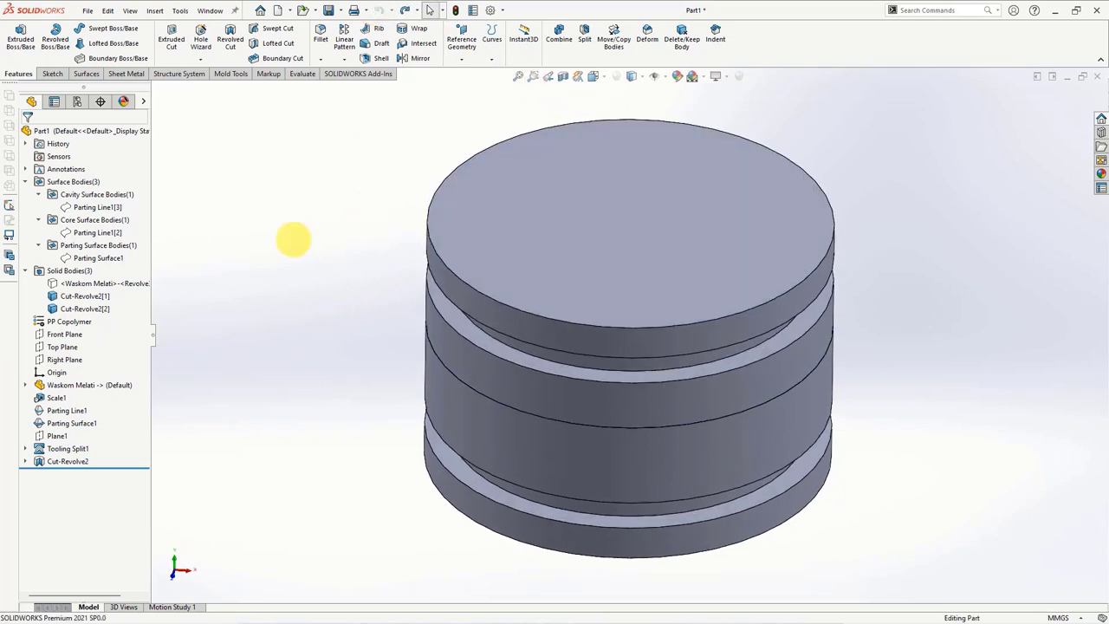
{"action": "left_click", "coordinate": [479, 241]}
{"action": "left_click", "coordinate": [546, 207]}
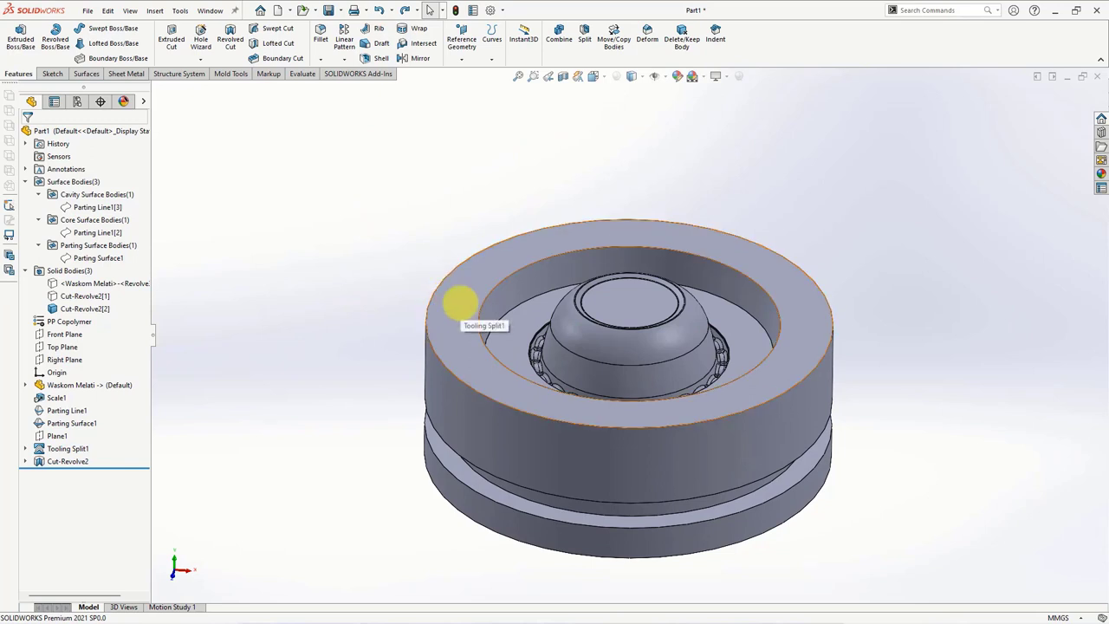
{"action": "left_click", "coordinate": [460, 304]}
{"action": "left_click", "coordinate": [515, 262]}
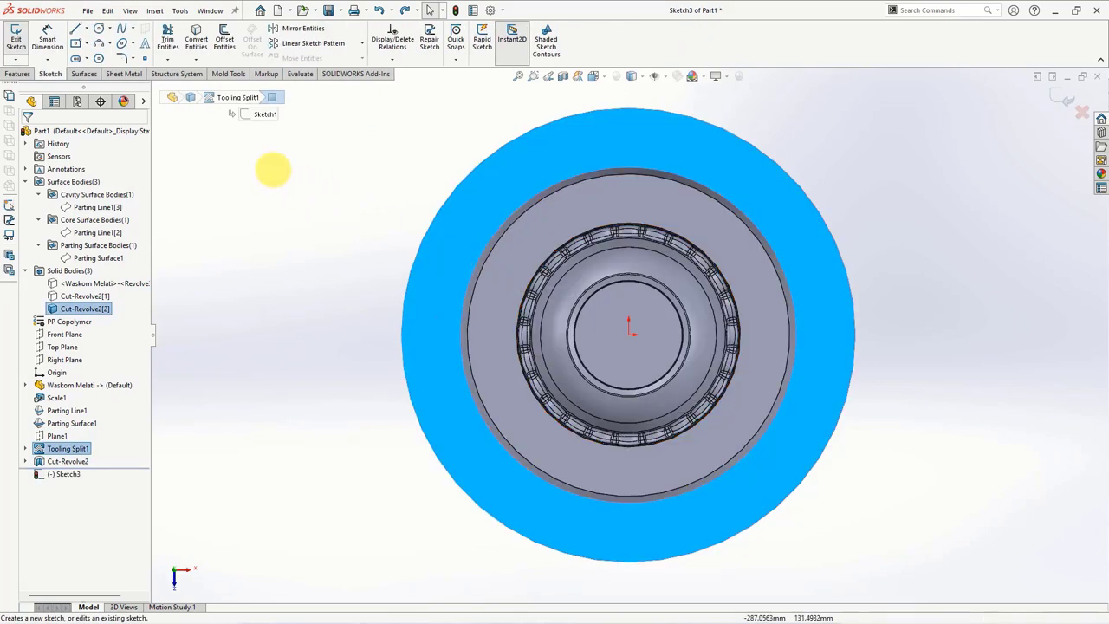
Draw a center rectangle centred on the origin around the bowl.
{"action": "left_click", "coordinate": [87, 44]}
{"action": "left_click", "coordinate": [121, 86]}
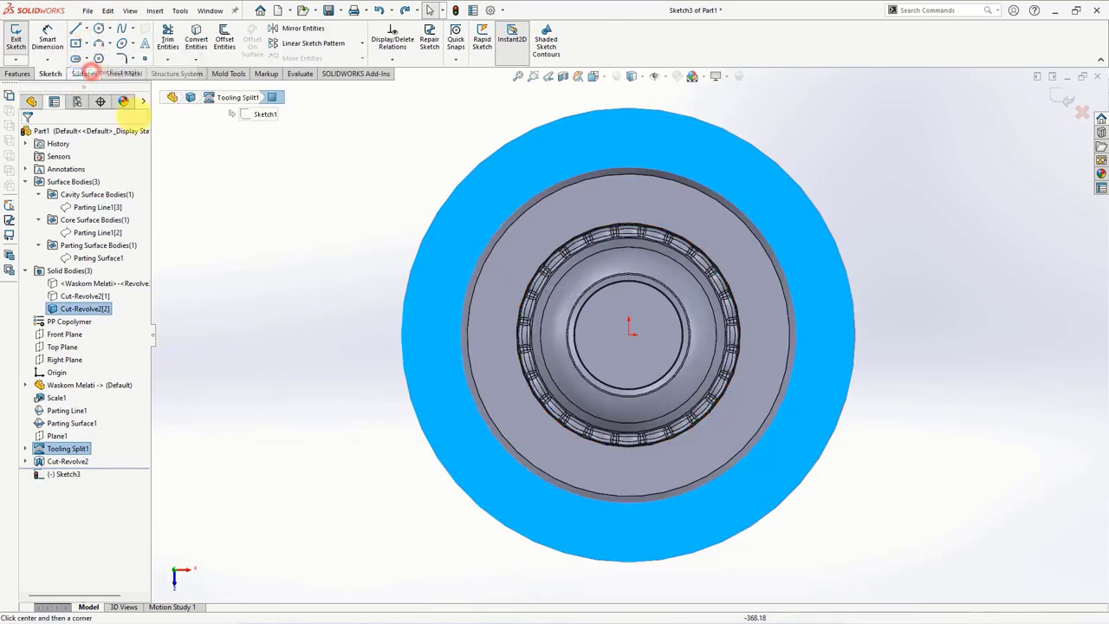
{"action": "left_click_drag", "start_coordinate": [630, 337], "coordinate": [483, 206]}
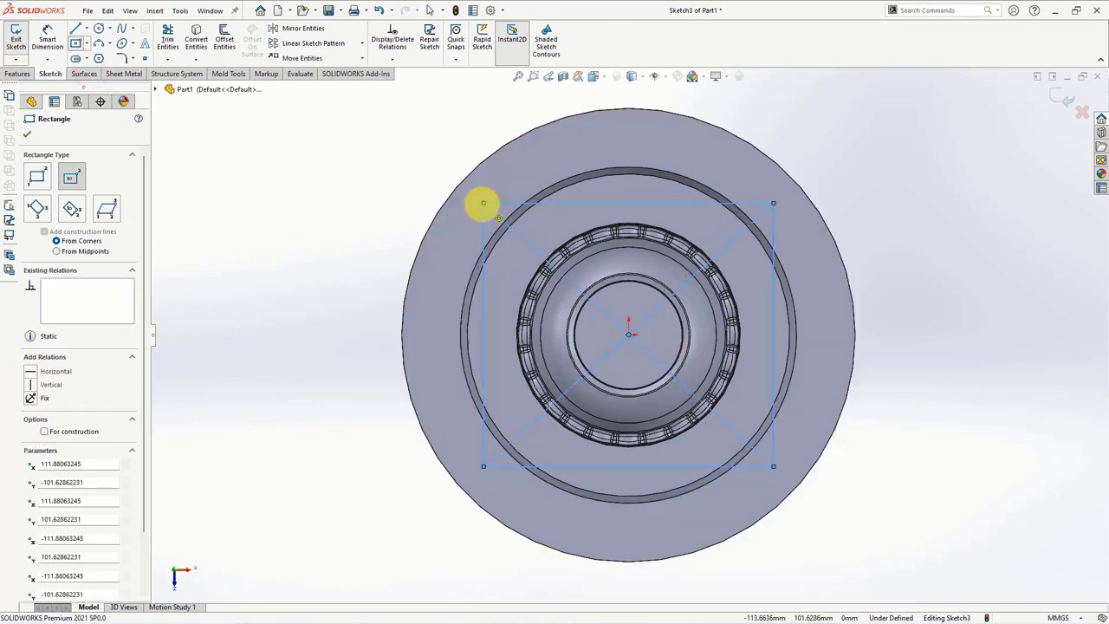
Dimension the rectangle 220 mm wide and 210 mm tall.
{"action": "left_click", "coordinate": [47, 39]}
{"action": "left_click", "coordinate": [554, 204]}
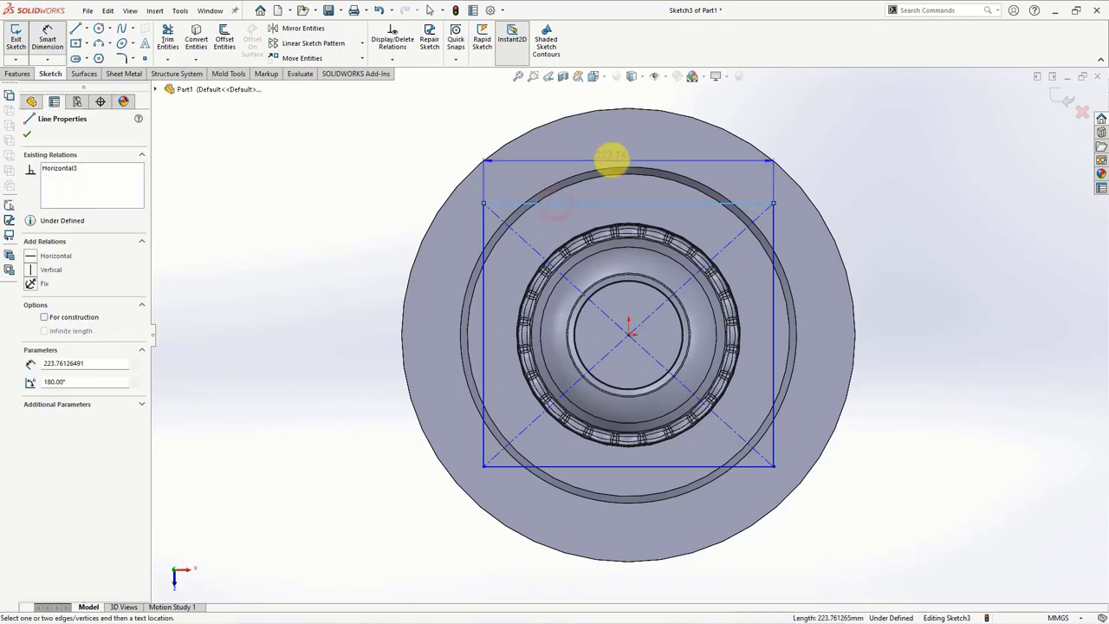
{"action": "left_click", "coordinate": [611, 158]}
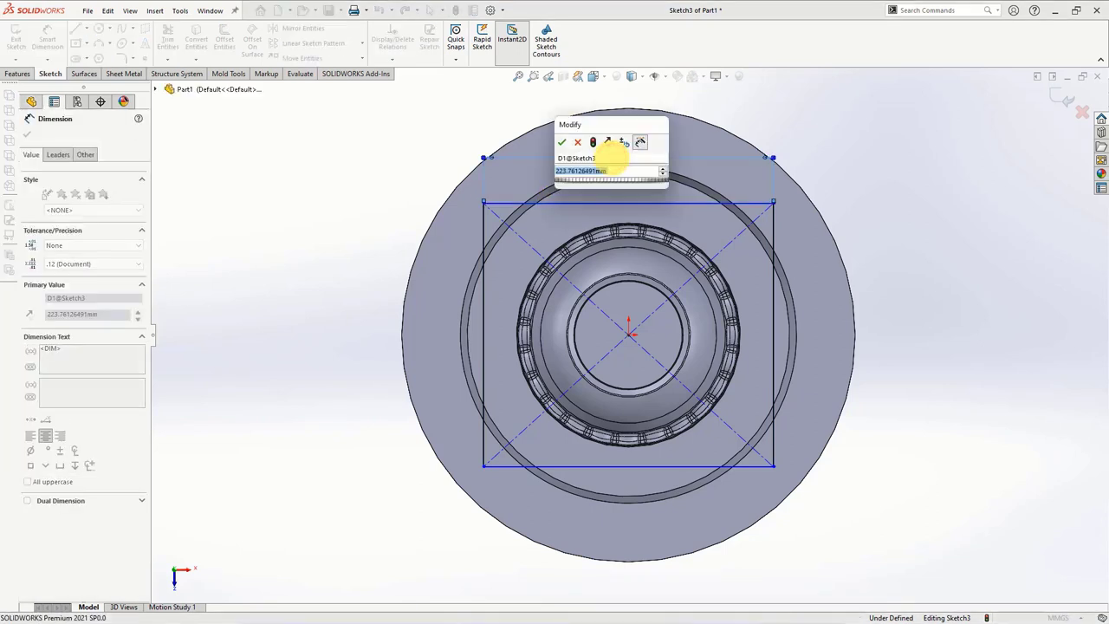
{"action": "type", "text": "220"}
{"action": "left_click", "coordinate": [564, 143]}
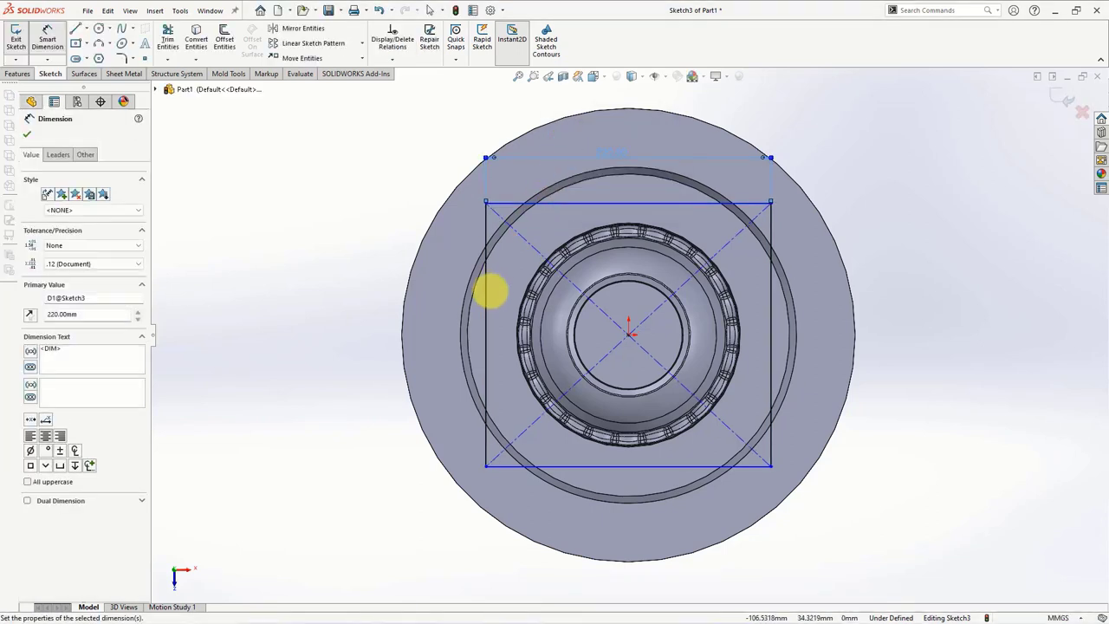
{"action": "left_click", "coordinate": [485, 294]}
{"action": "left_click", "coordinate": [368, 320]}
{"action": "type", "text": "210"}
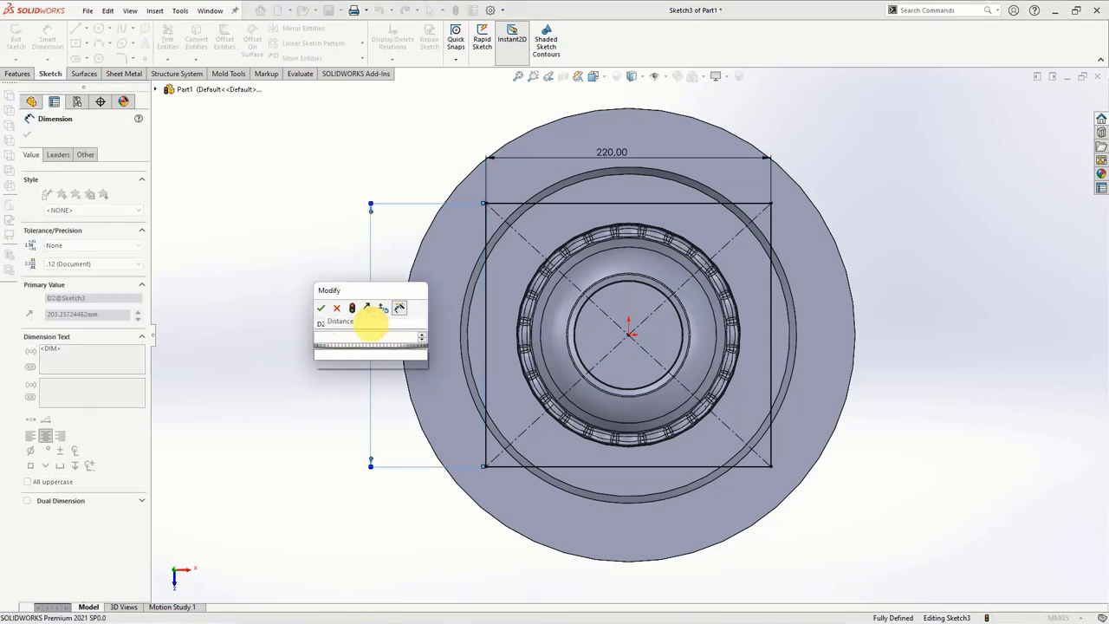
{"action": "key", "text": "Return"}
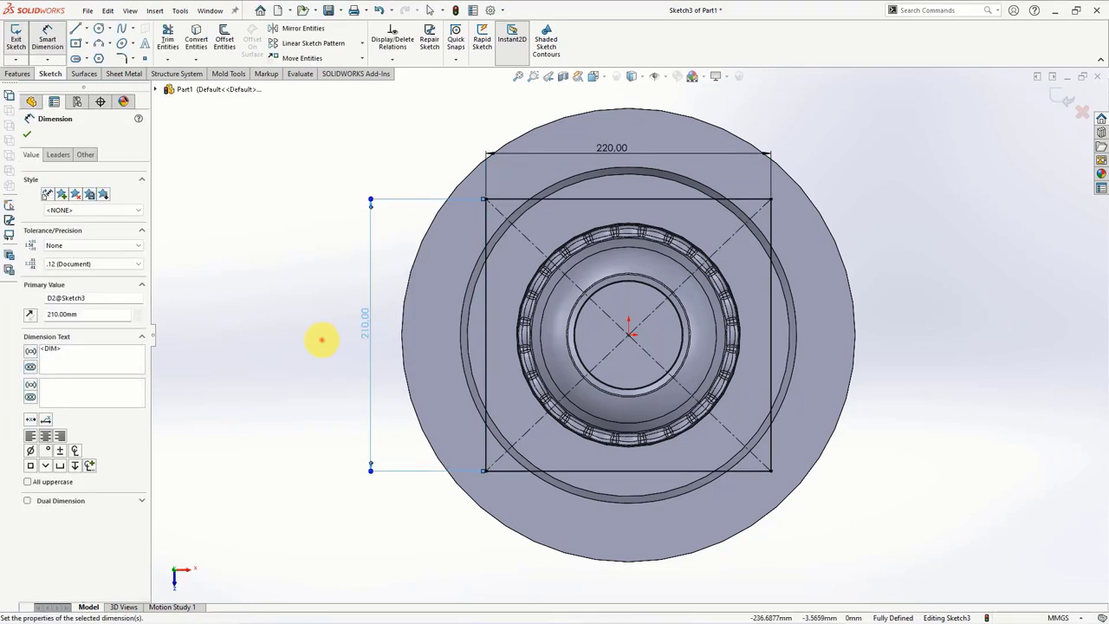
{"action": "left_click", "coordinate": [322, 340]}
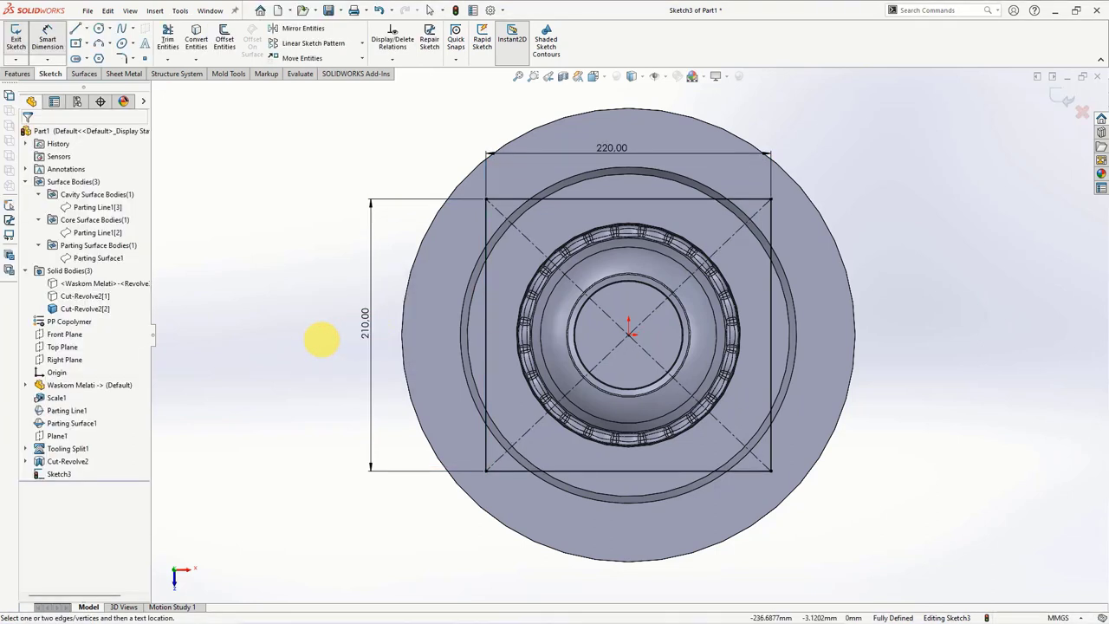
Exit Sketch3 and specify a Simple hole, Ø30 mm, Blind to 47 mm depth.
{"action": "left_click", "coordinate": [1062, 96]}
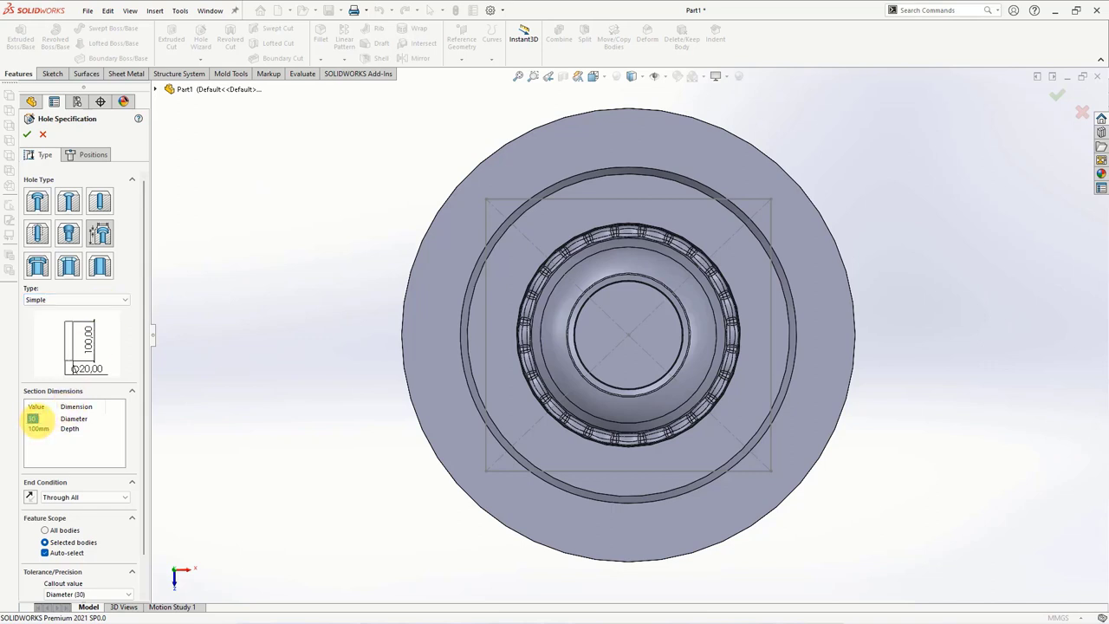
{"action": "left_click", "coordinate": [59, 497]}
{"action": "left_click", "coordinate": [66, 505]}
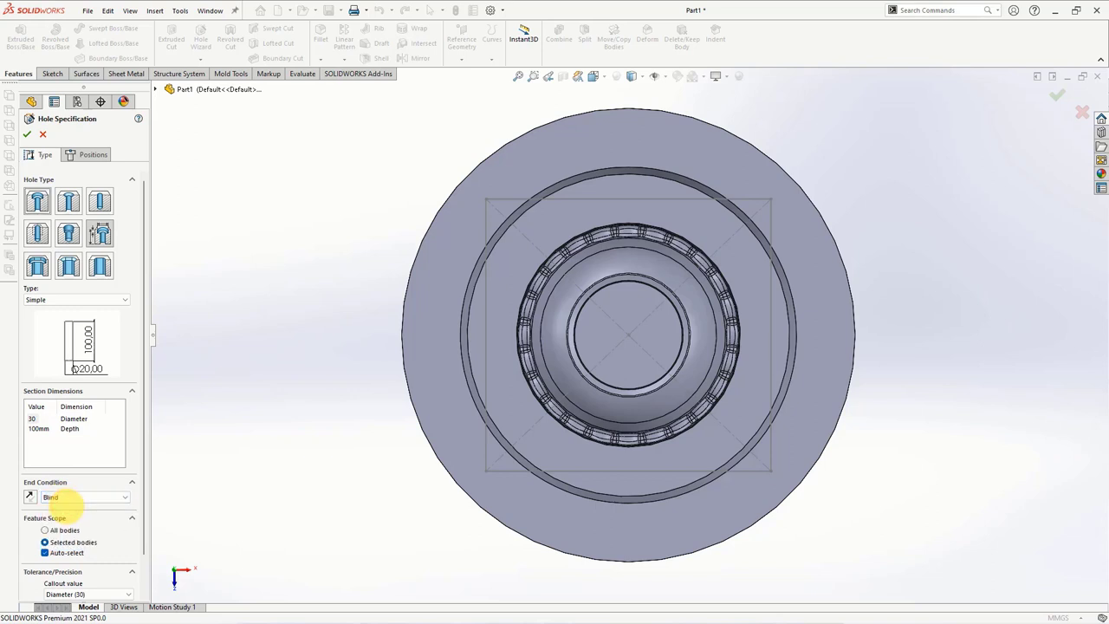
{"action": "left_click_drag", "start_coordinate": [143, 465], "coordinate": [145, 507]}
{"action": "type", "text": "47"}
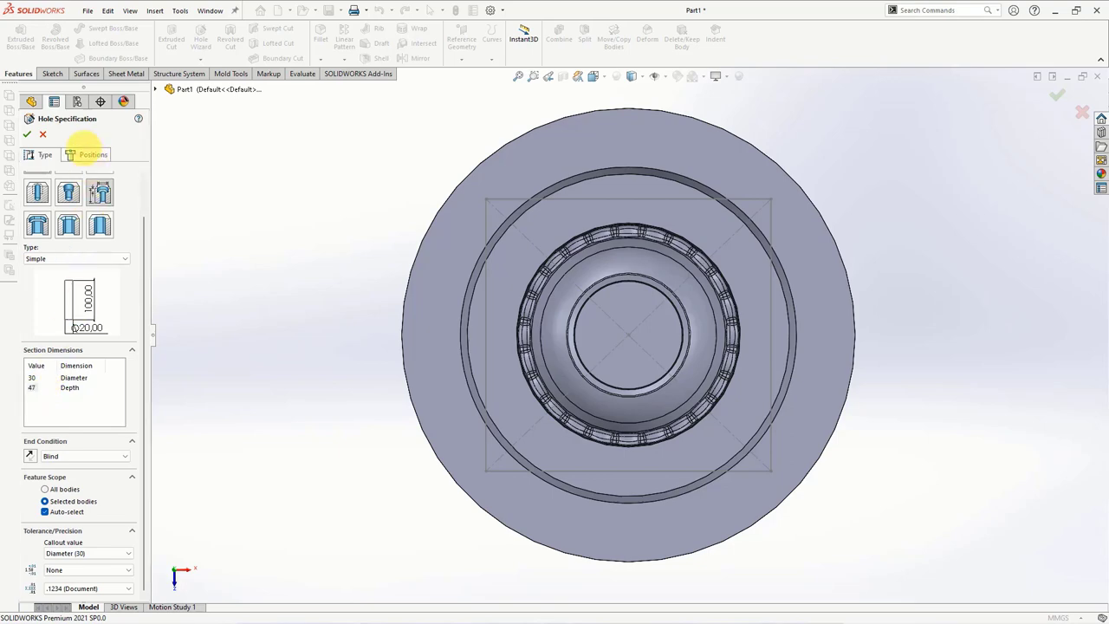
{"action": "left_click", "coordinate": [84, 154]}
Place hole points at the rectangle's four corners and create Hole1 in the lower block.
{"action": "left_click", "coordinate": [91, 253]}
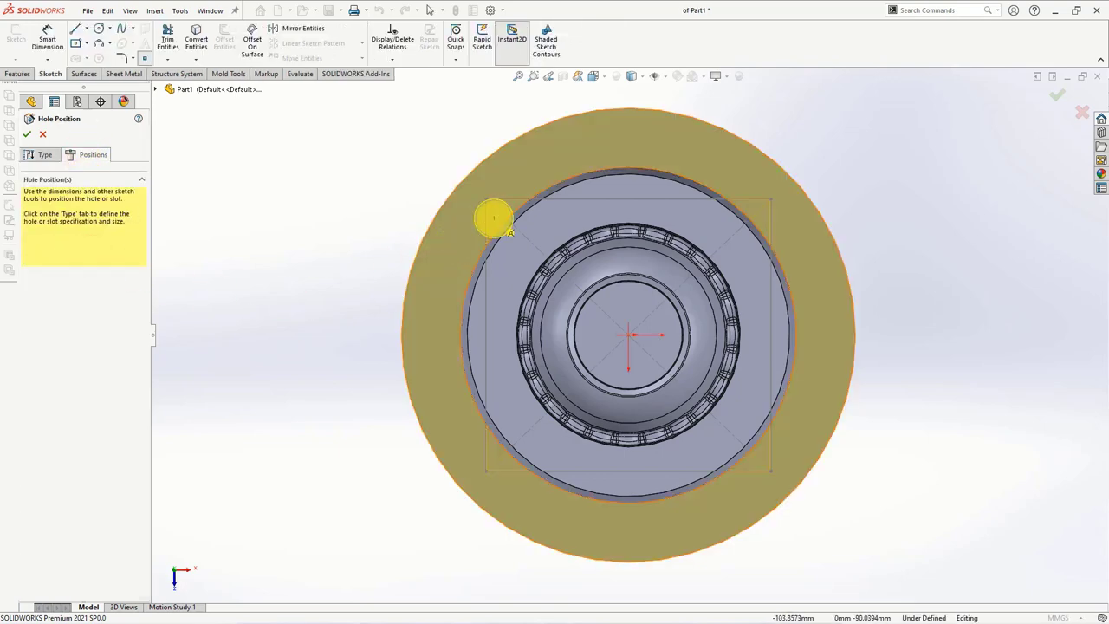
{"action": "left_click", "coordinate": [485, 199]}
{"action": "left_click", "coordinate": [770, 199]}
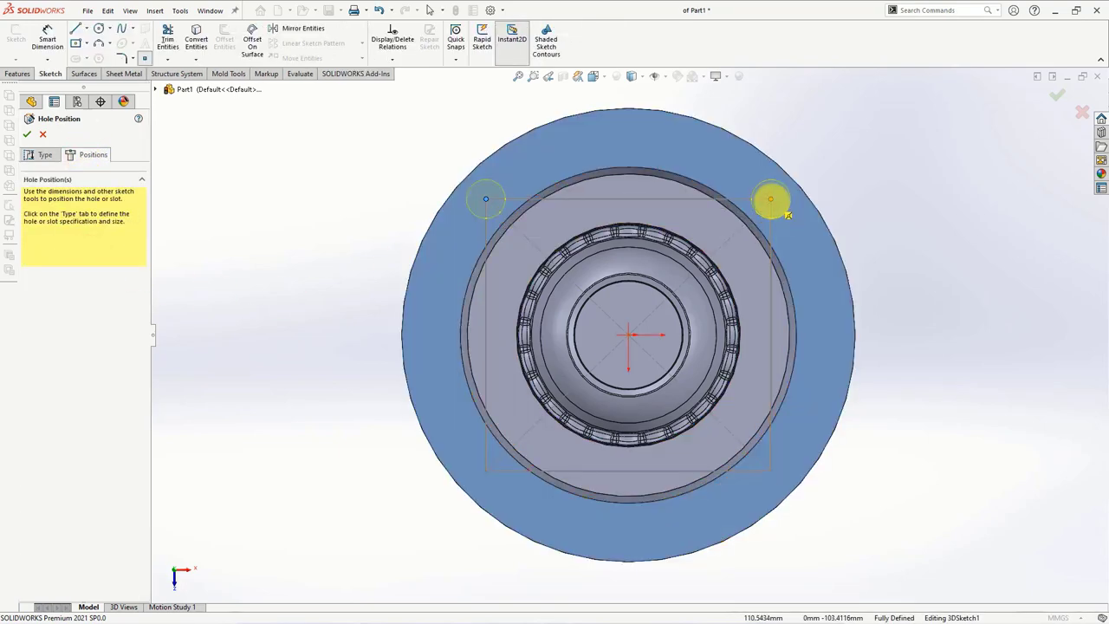
{"action": "left_click", "coordinate": [770, 470]}
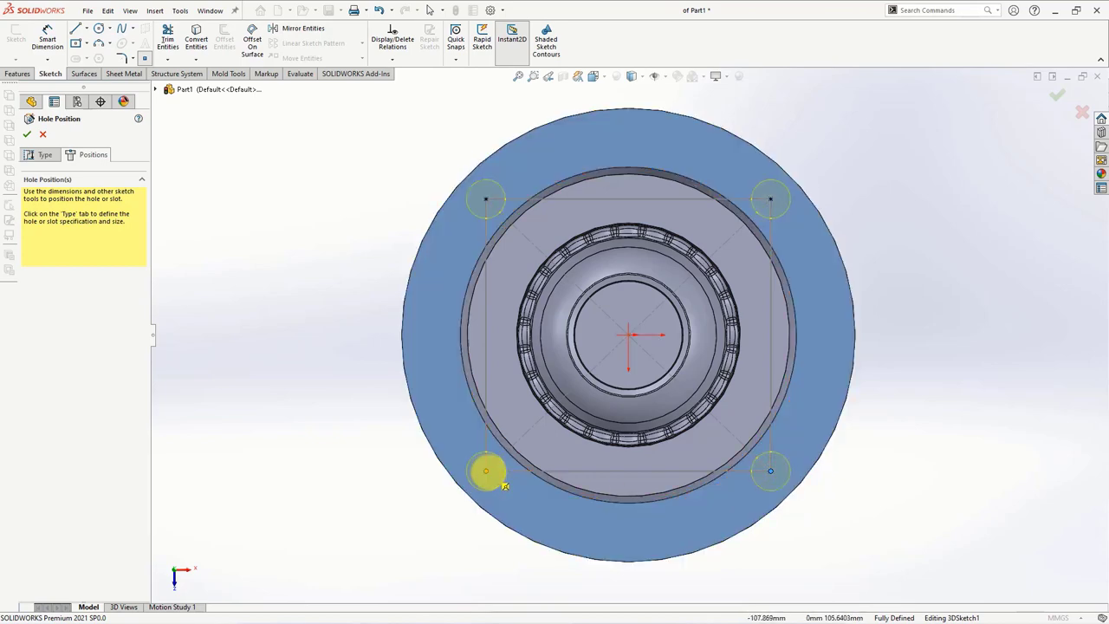
{"action": "left_click", "coordinate": [486, 470]}
{"action": "mouse_move", "coordinate": [488, 467]}
{"action": "middle_mouse_down"}
{"action": "mouse_move", "coordinate": [546, 435]}
{"action": "mouse_move", "coordinate": [520, 407]}
{"action": "middle_mouse_up"}
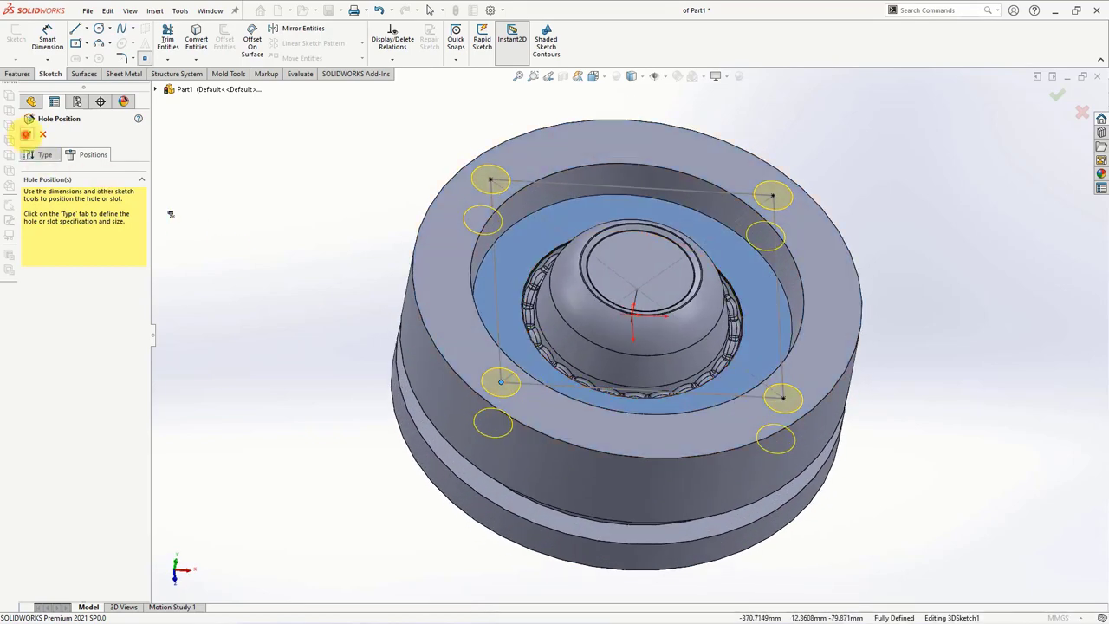
{"action": "left_click", "coordinate": [26, 134]}
{"action": "mouse_move", "coordinate": [226, 255]}
{"action": "middle_mouse_down"}
{"action": "mouse_move", "coordinate": [363, 205]}
{"action": "mouse_move", "coordinate": [272, 313]}
{"action": "middle_mouse_up"}
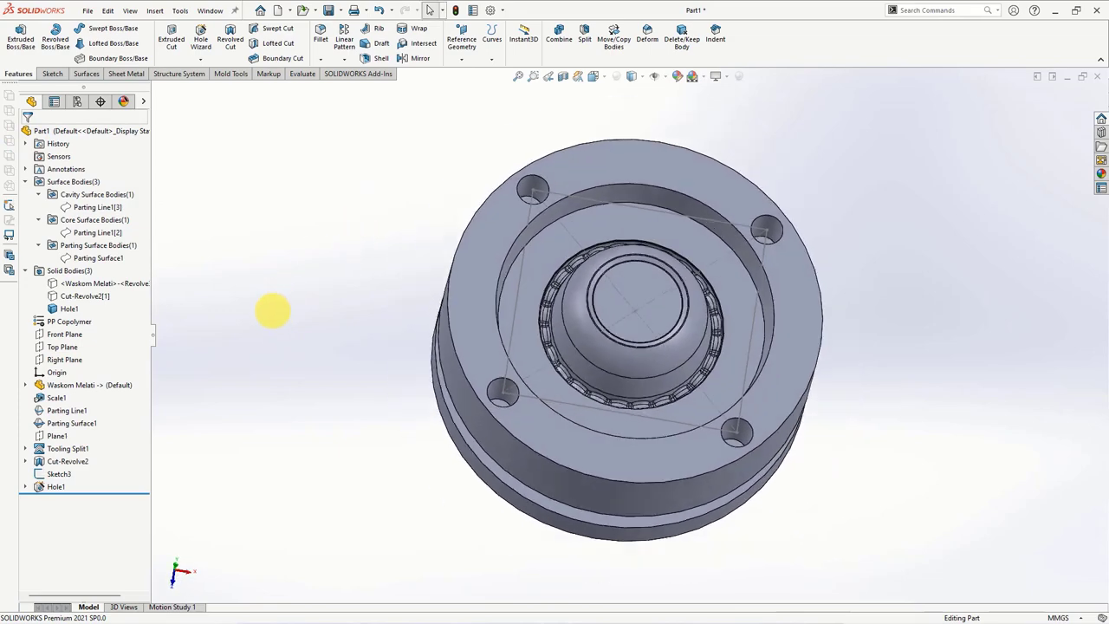
{"action": "left_click", "coordinate": [95, 297]}
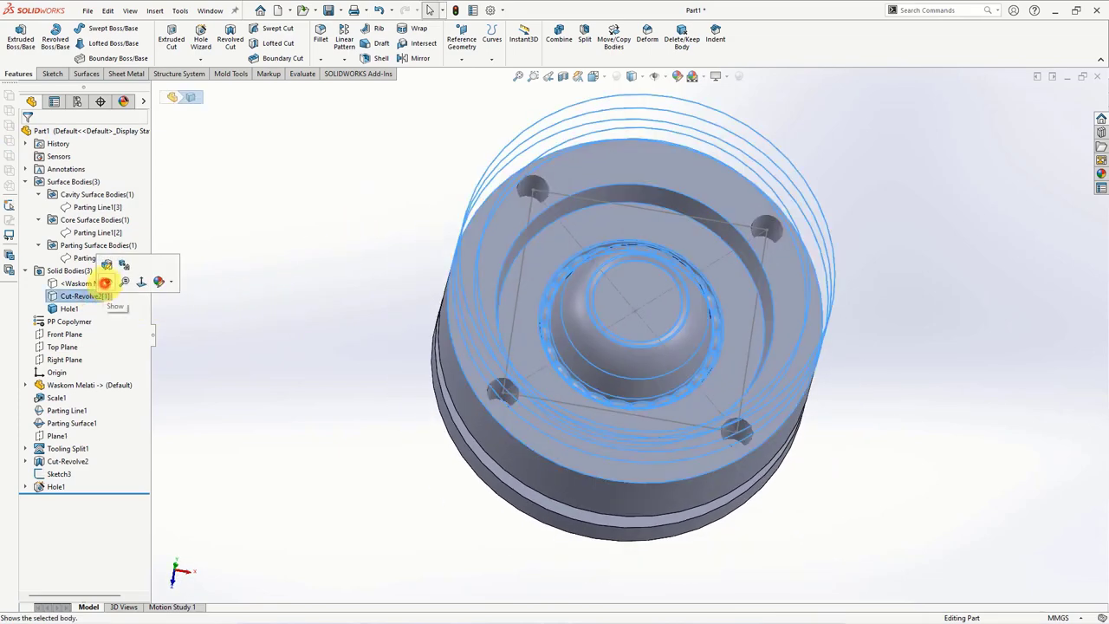
Show Cut-Revolve2[1] and set a Ø20 C-Bored Drilled Through All hole limited to it.
{"action": "left_click", "coordinate": [104, 282]}
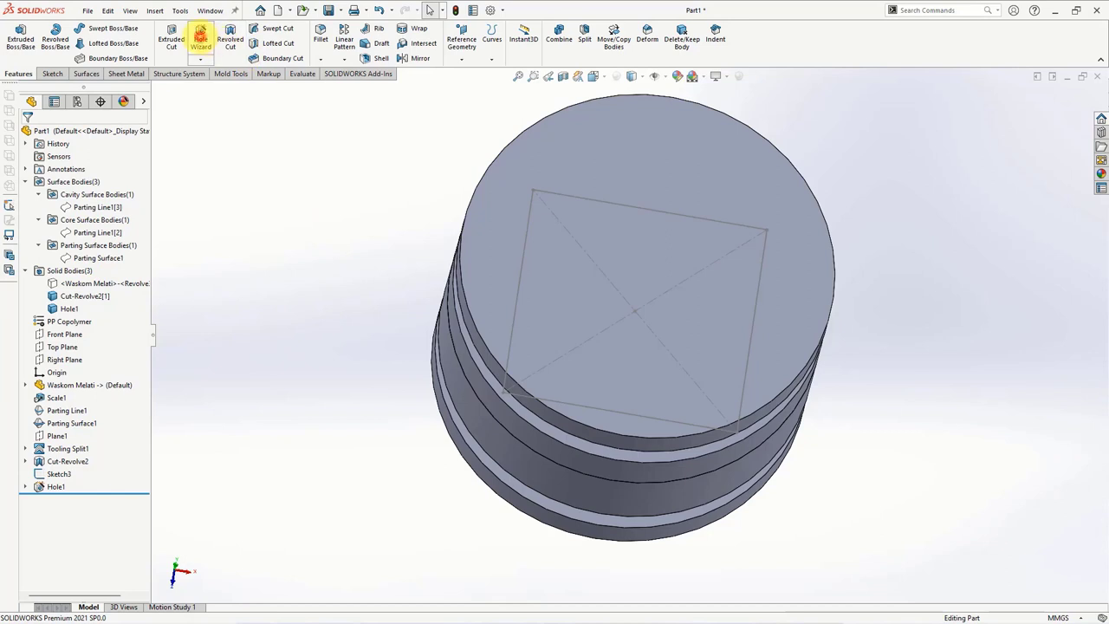
{"action": "left_click", "coordinate": [201, 39]}
{"action": "left_click", "coordinate": [90, 300]}
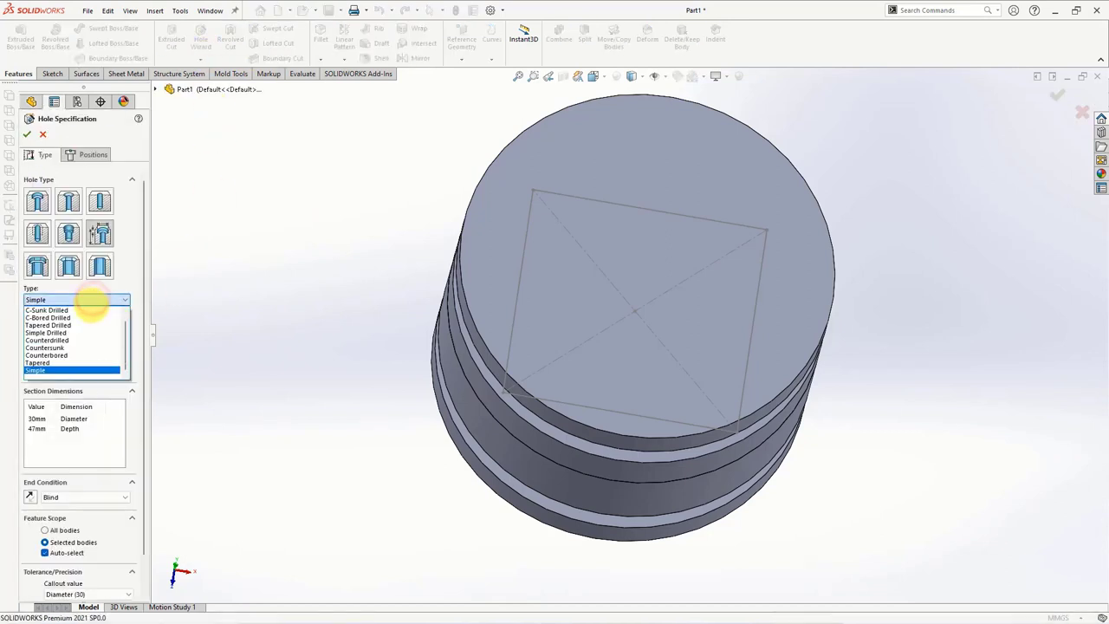
{"action": "left_click", "coordinate": [86, 317]}
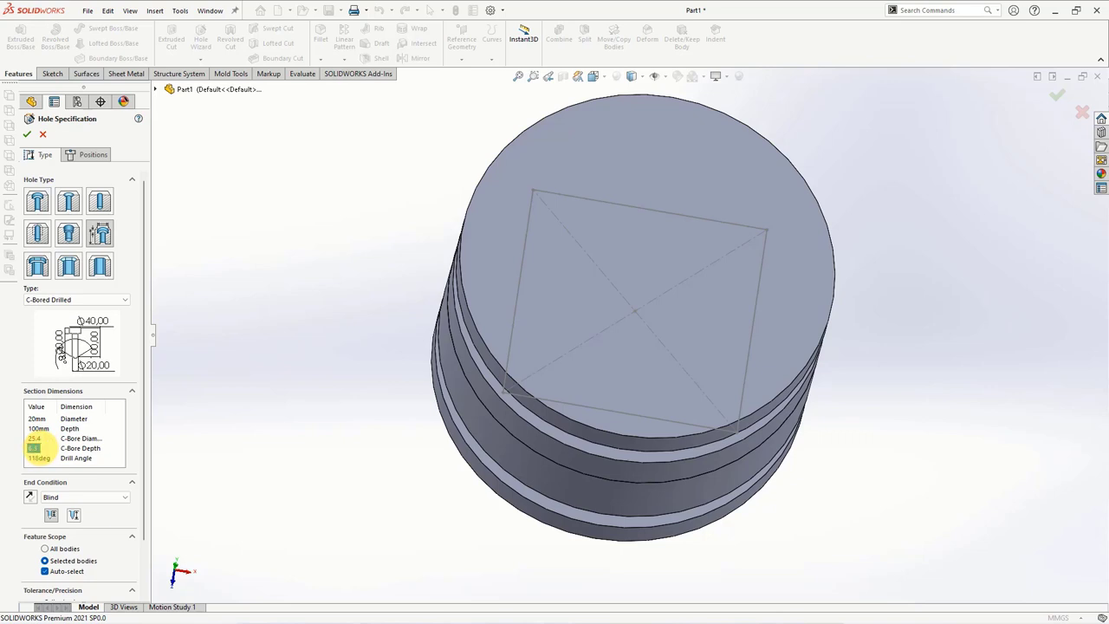
{"action": "left_click", "coordinate": [69, 497]}
{"action": "left_click", "coordinate": [69, 511]}
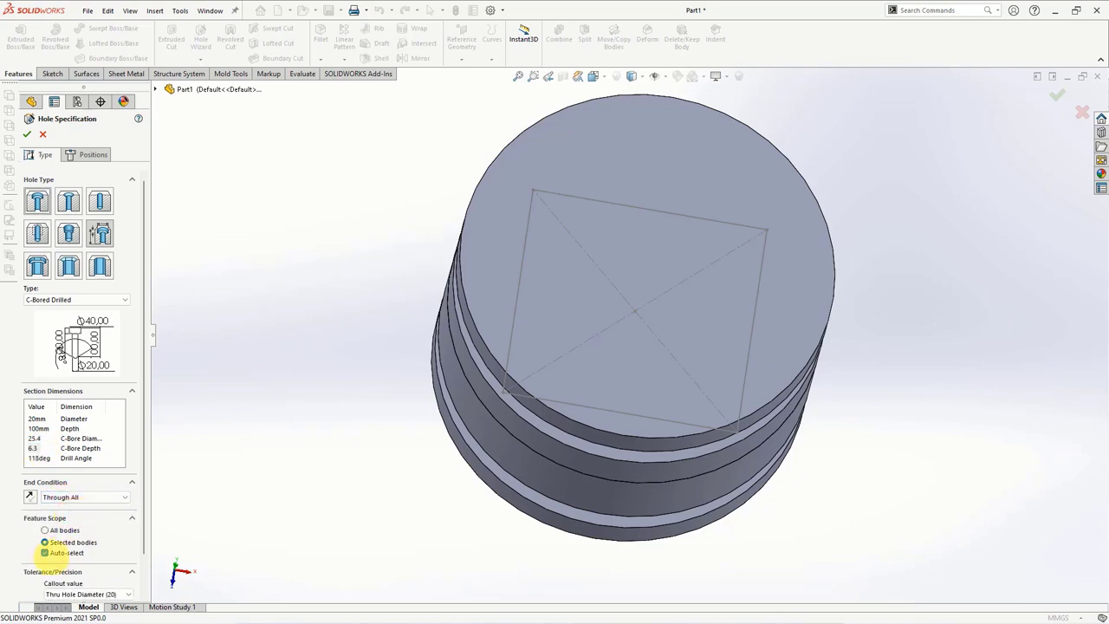
{"action": "left_click", "coordinate": [44, 552]}
{"action": "left_click_drag", "start_coordinate": [143, 518], "coordinate": [145, 566]}
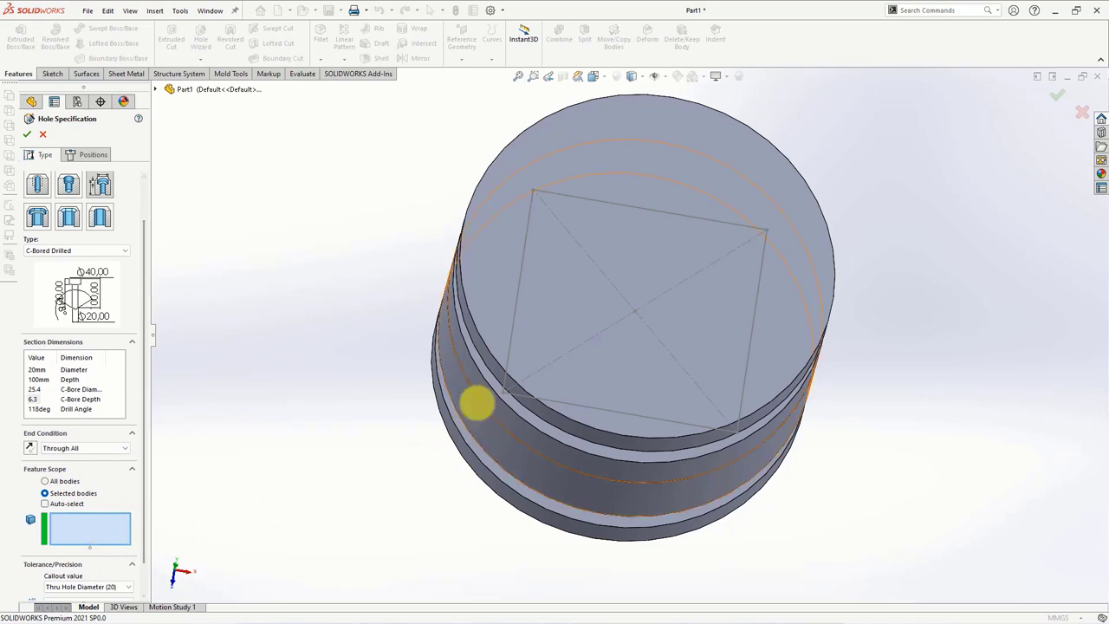
{"action": "left_click", "coordinate": [503, 292]}
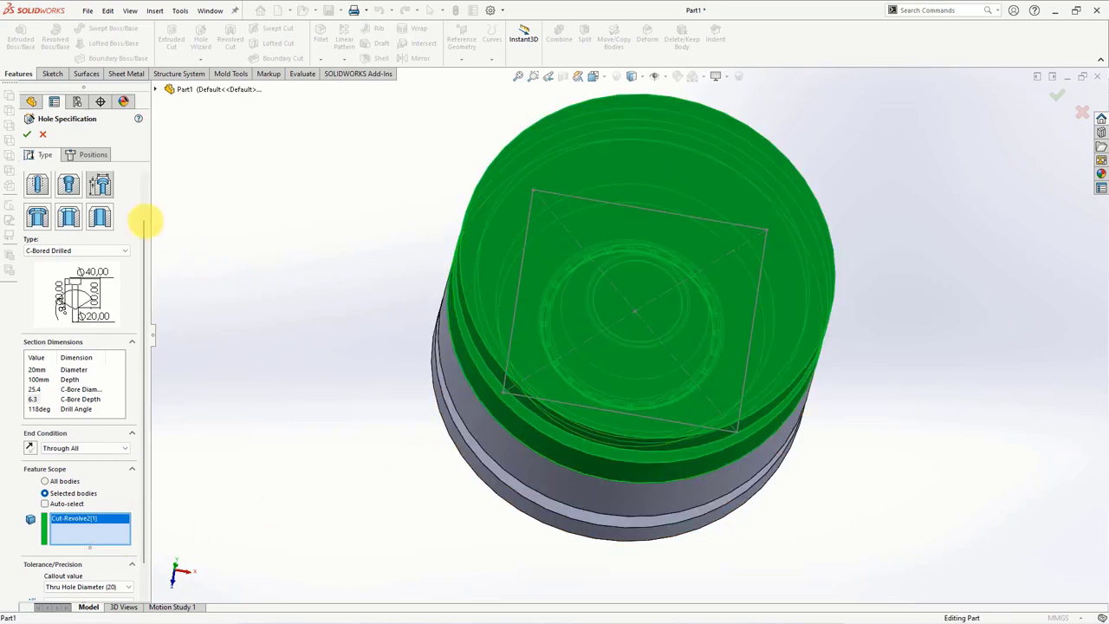
Place four hole points on the cavity block's top face in a 3D sketch.
{"action": "left_click", "coordinate": [94, 154]}
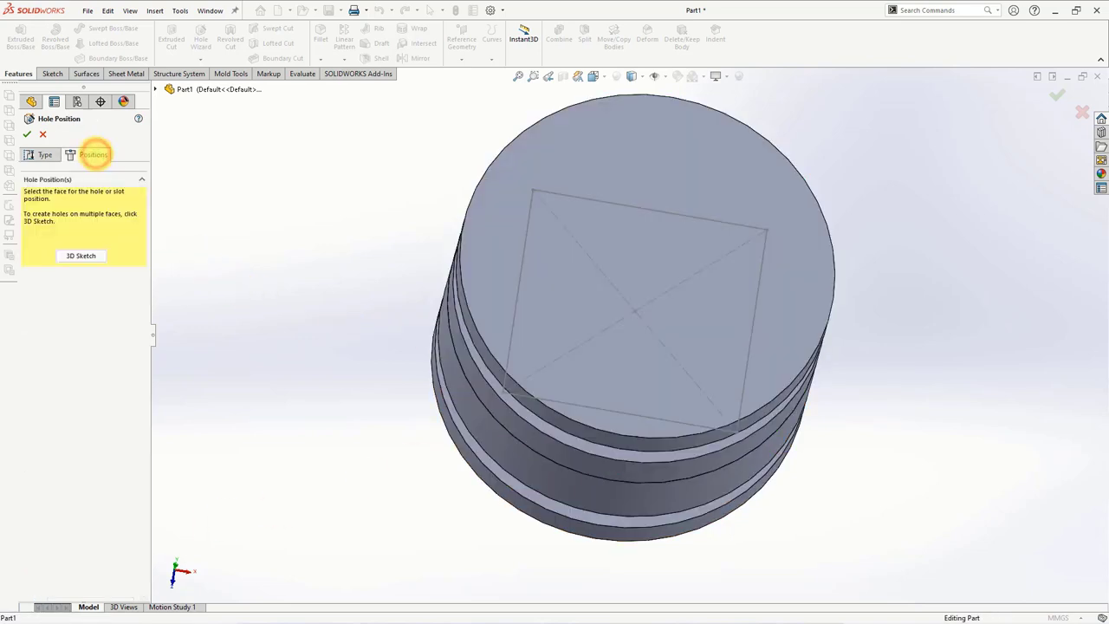
{"action": "left_click", "coordinate": [80, 255]}
{"action": "left_click", "coordinate": [535, 163]}
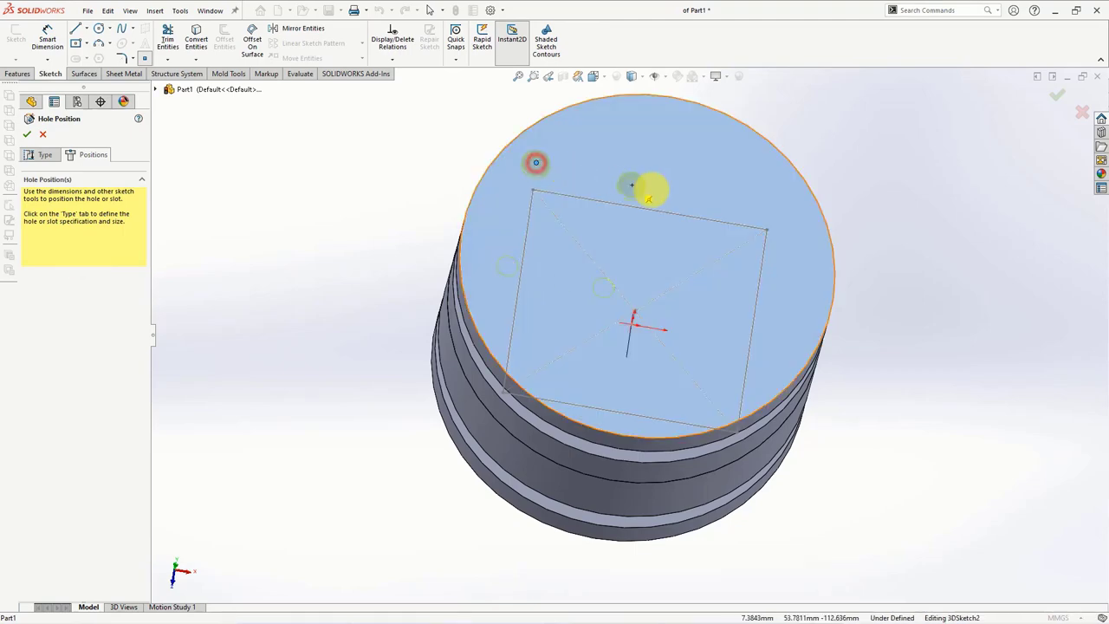
{"action": "left_click", "coordinate": [778, 201]}
{"action": "left_click", "coordinate": [494, 322]}
{"action": "left_click", "coordinate": [767, 368]}
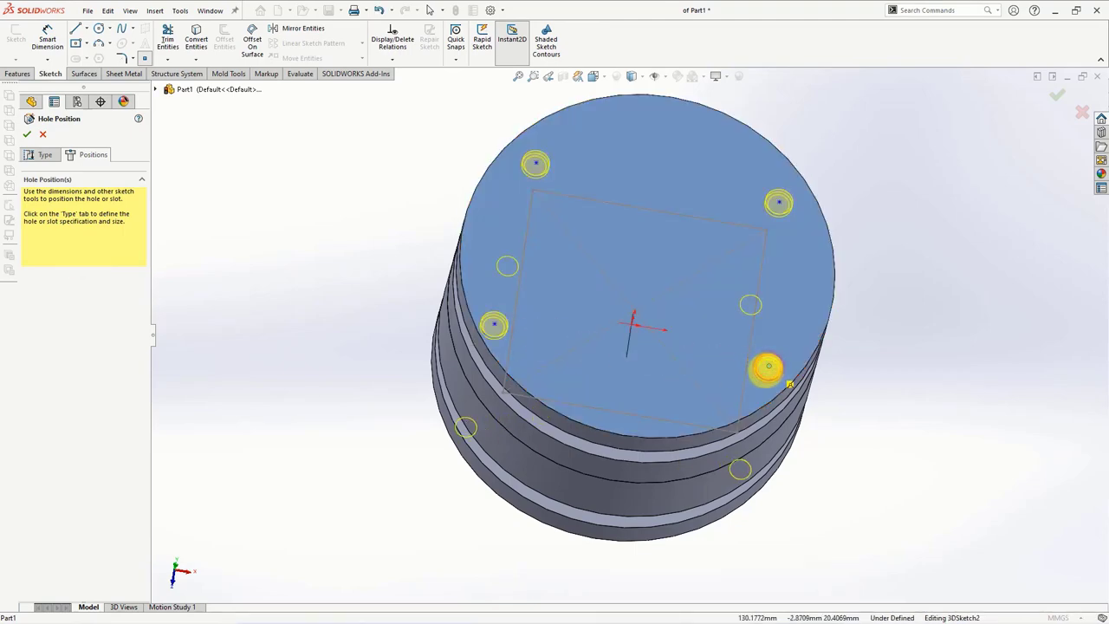
{"action": "mouse_move", "coordinate": [768, 371]}
{"action": "middle_mouse_down"}
{"action": "mouse_move", "coordinate": [802, 395]}
{"action": "mouse_move", "coordinate": [793, 385]}
{"action": "middle_mouse_up"}
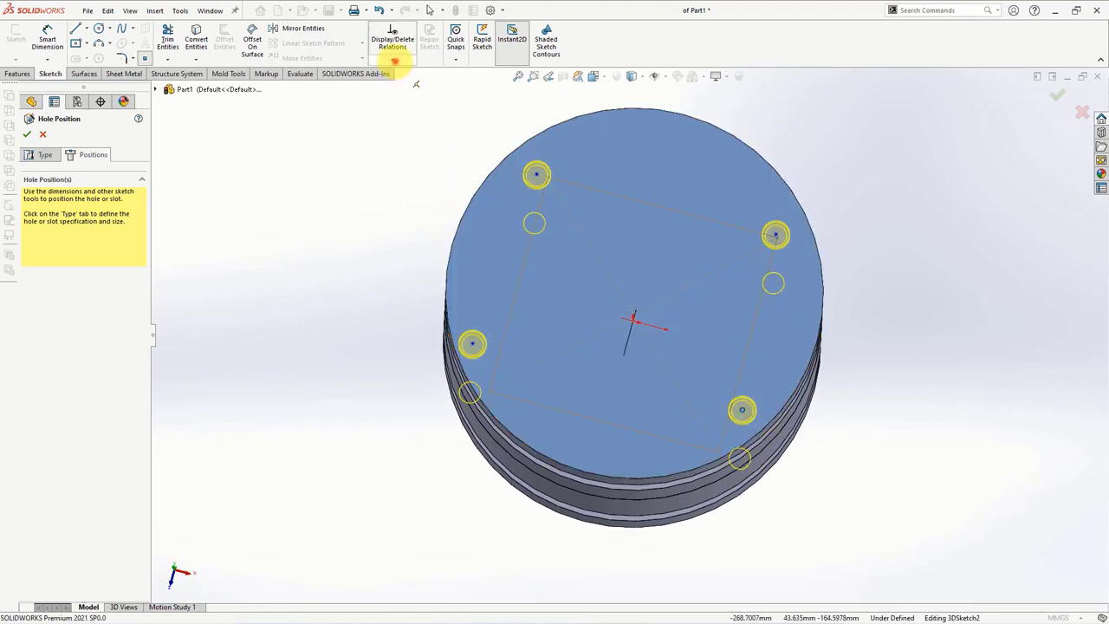
Align the first two hole points with their core hole centres using Along Y relations.
{"action": "left_click", "coordinate": [392, 59]}
{"action": "left_click", "coordinate": [397, 87]}
{"action": "left_click", "coordinate": [713, 460]}
{"action": "left_click", "coordinate": [699, 436]}
{"action": "mouse_move", "coordinate": [698, 436]}
{"action": "middle_mouse_down"}
{"action": "mouse_move", "coordinate": [681, 408]}
{"action": "mouse_move", "coordinate": [698, 360]}
{"action": "mouse_move", "coordinate": [696, 404]}
{"action": "middle_mouse_up"}
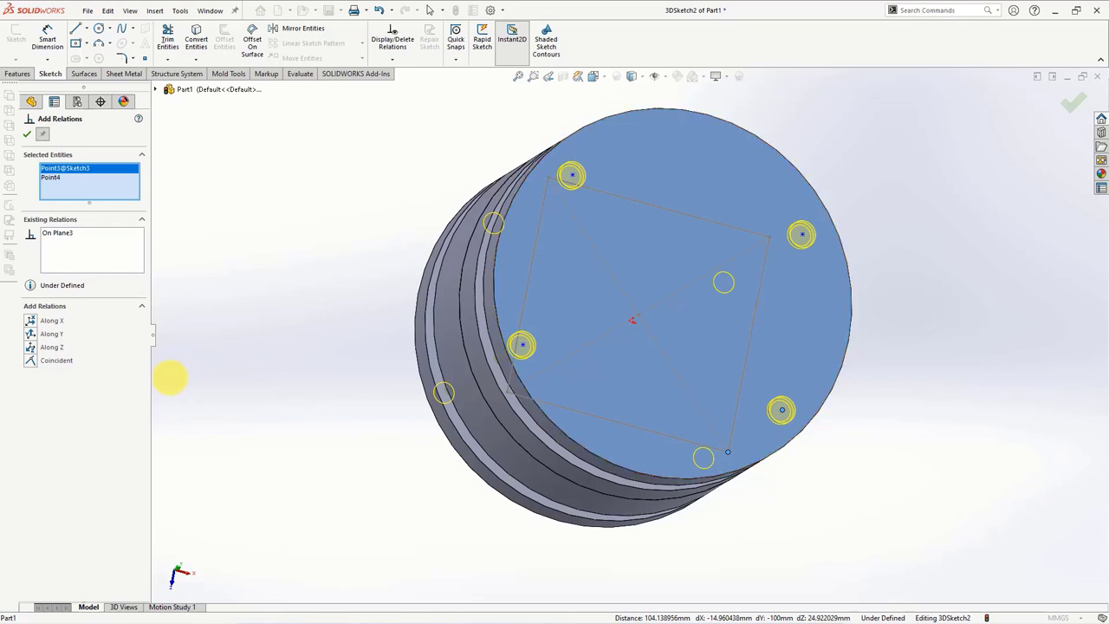
{"action": "middle_click_drag", "start_coordinate": [192, 507], "coordinate": [198, 488]}
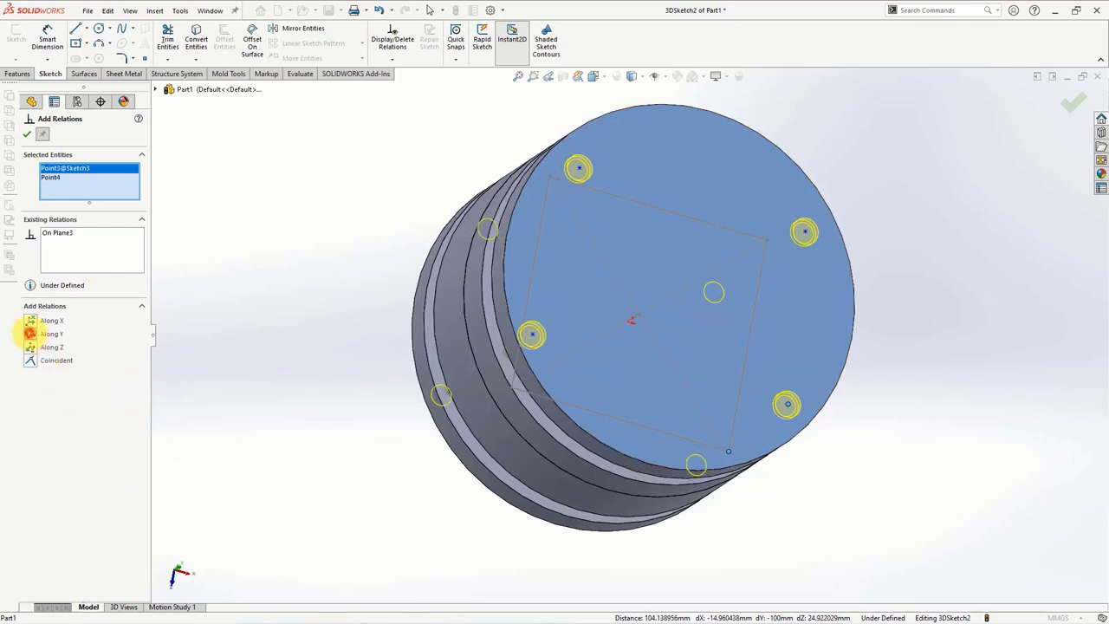
{"action": "left_click", "coordinate": [31, 333]}
{"action": "left_click", "coordinate": [530, 336]}
{"action": "left_click", "coordinate": [511, 389]}
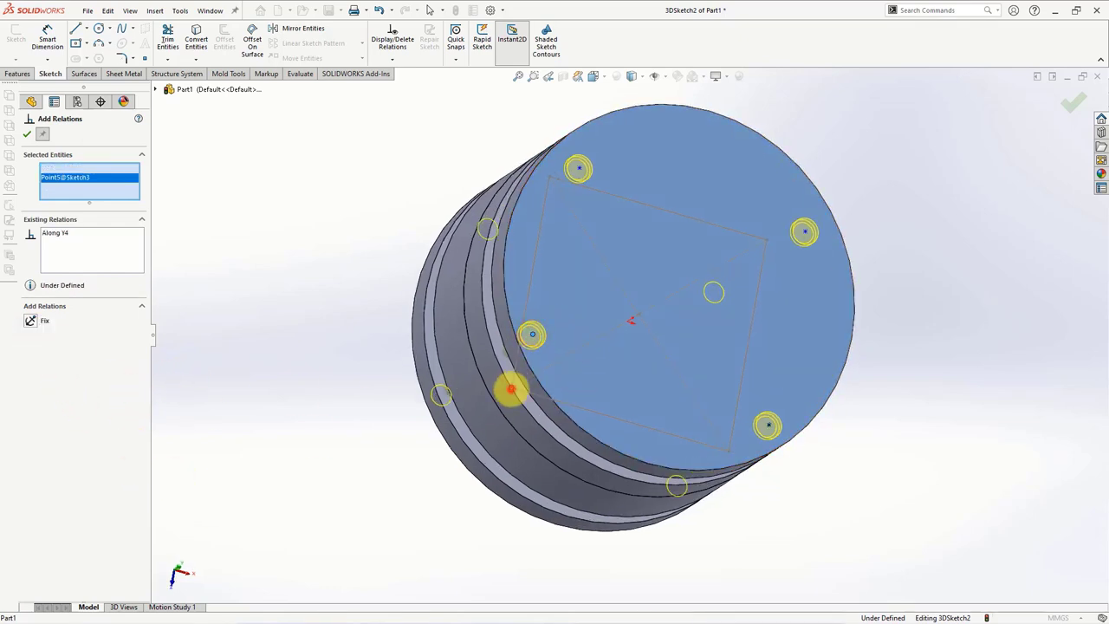
{"action": "left_click", "coordinate": [33, 337]}
Align the remaining hole points with their core hole centres Along Y and confirm.
{"action": "left_click", "coordinate": [579, 169]}
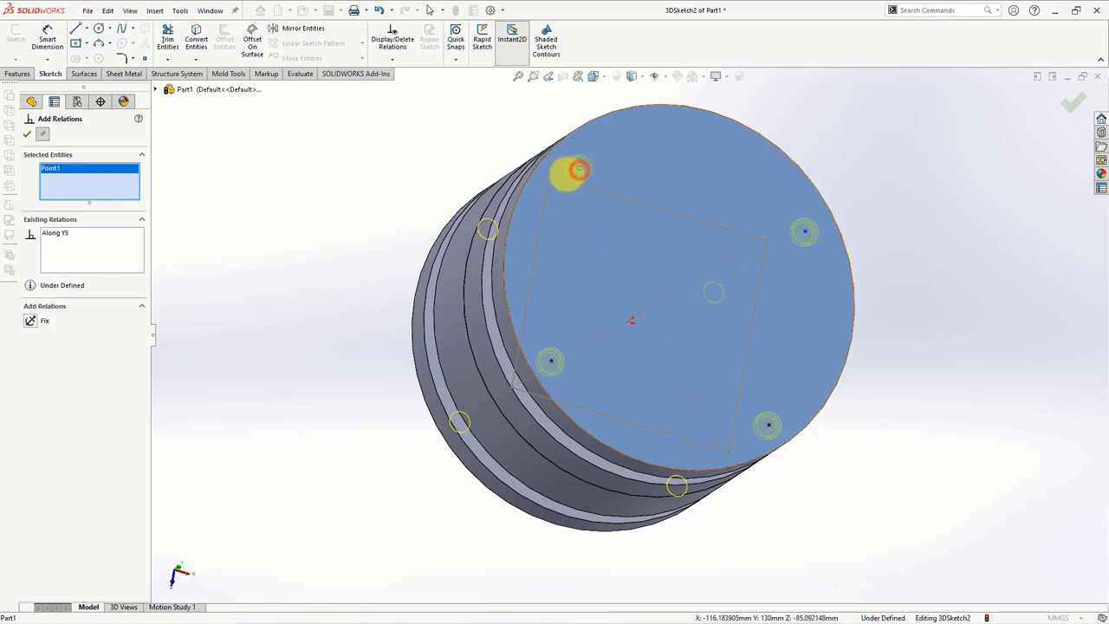
{"action": "left_click", "coordinate": [549, 176]}
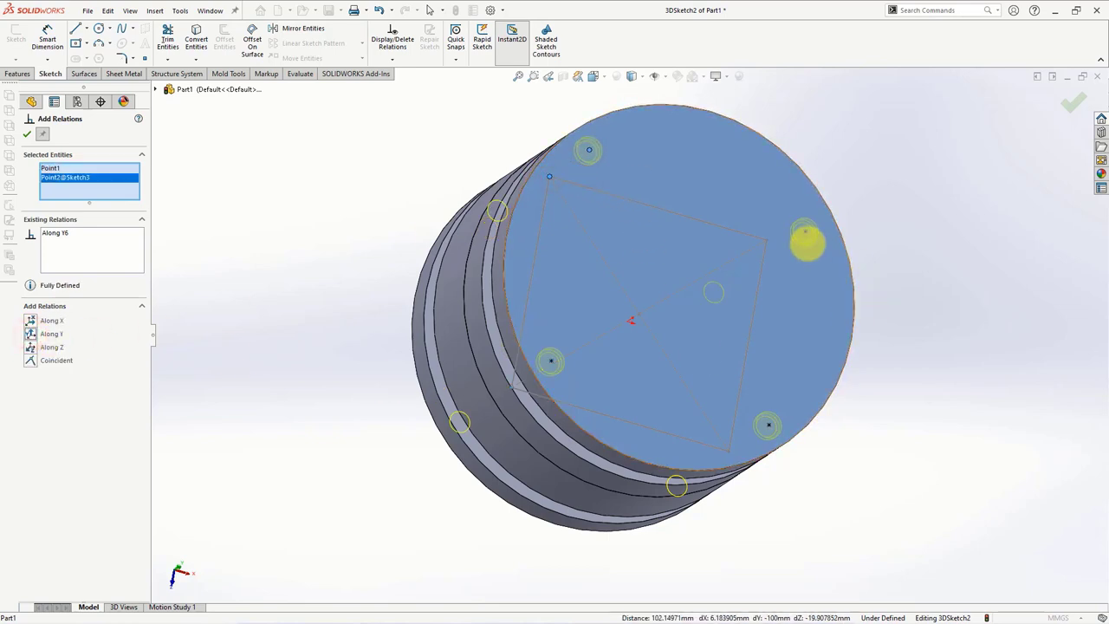
{"action": "left_click", "coordinate": [805, 232]}
{"action": "left_click", "coordinate": [766, 239]}
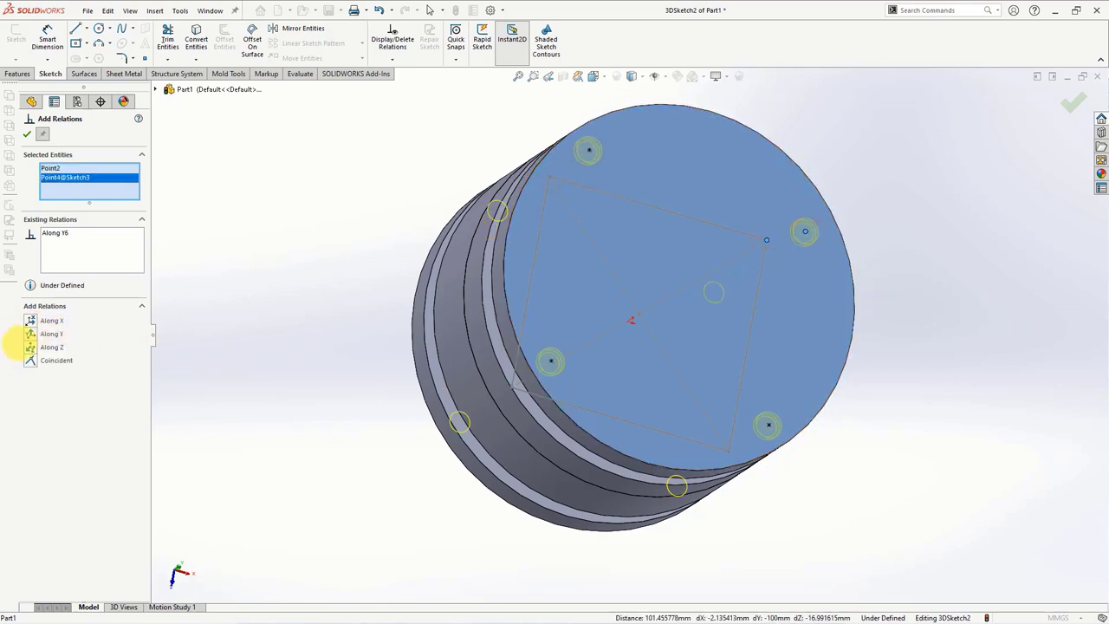
{"action": "left_click", "coordinate": [31, 334]}
{"action": "left_click", "coordinate": [27, 134]}
{"action": "left_click", "coordinate": [270, 235]}
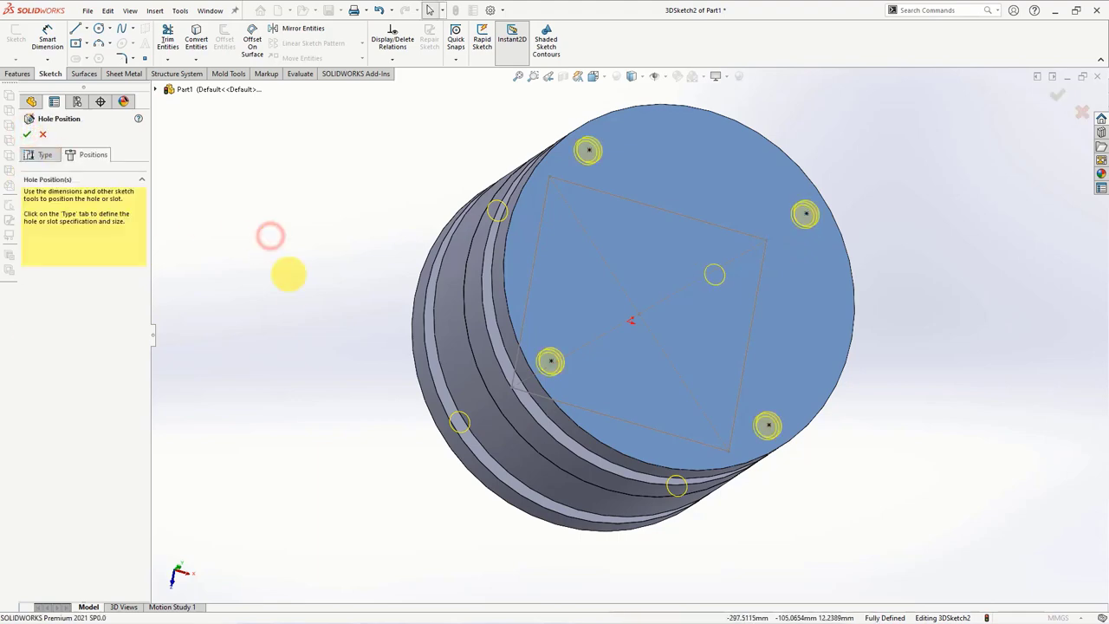
{"action": "middle_click_drag", "start_coordinate": [289, 274], "coordinate": [354, 237]}
Finish Hole2, hide the positioning sketch and middle mould block to expose the bowl cavity.
{"action": "left_click", "coordinate": [27, 134]}
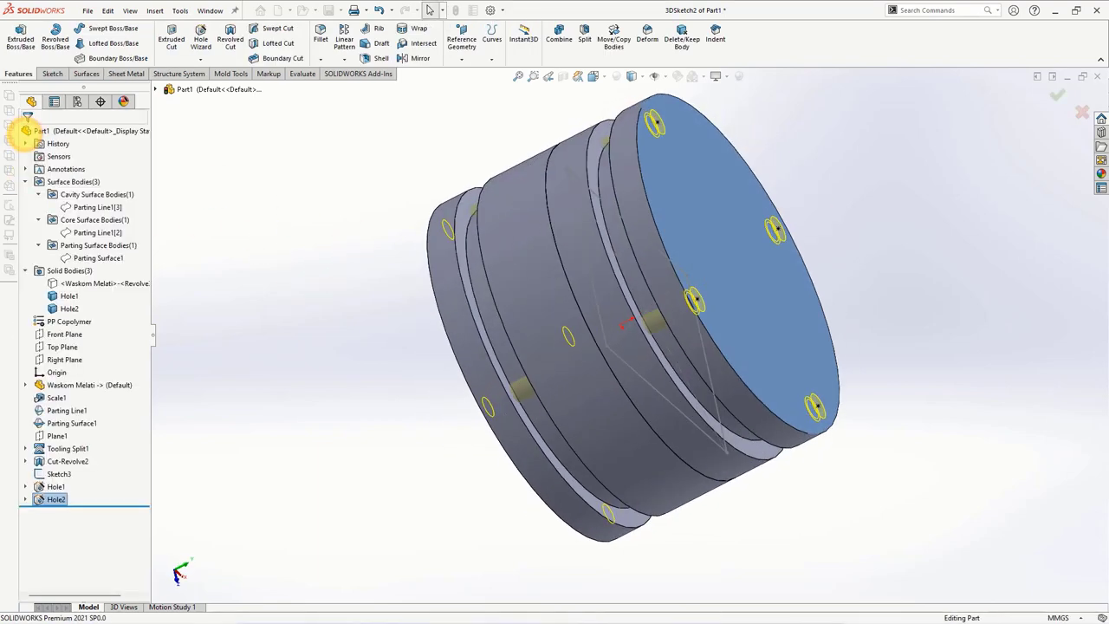
{"action": "mouse_move", "coordinate": [317, 310]}
{"action": "middle_mouse_down"}
{"action": "mouse_move", "coordinate": [342, 324]}
{"action": "mouse_move", "coordinate": [286, 263]}
{"action": "middle_mouse_up"}
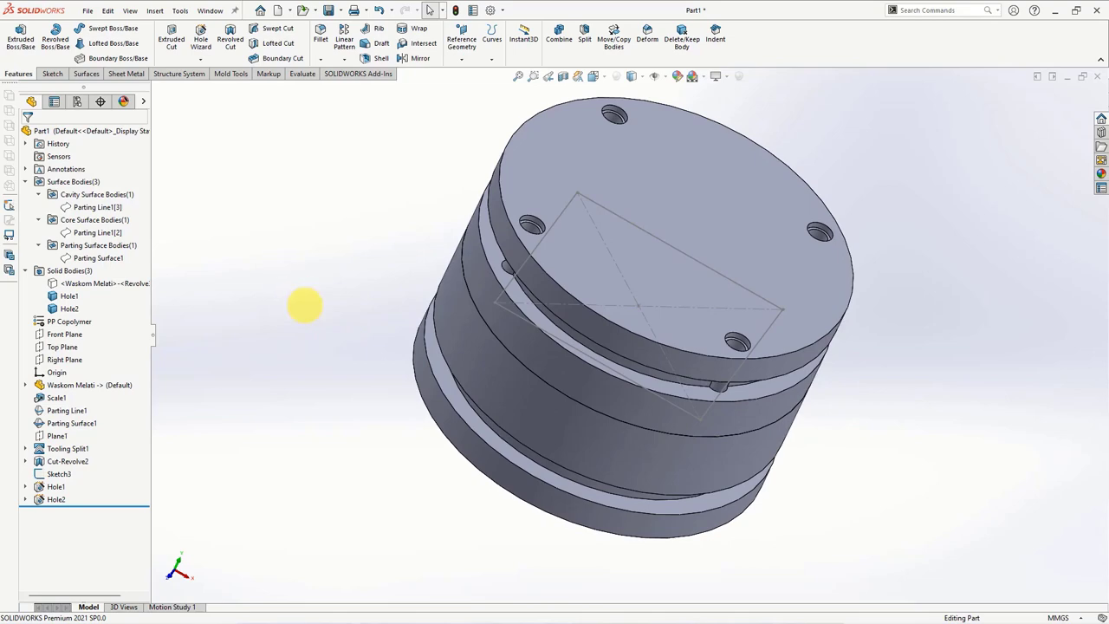
{"action": "left_click", "coordinate": [650, 233]}
{"action": "left_click", "coordinate": [688, 192]}
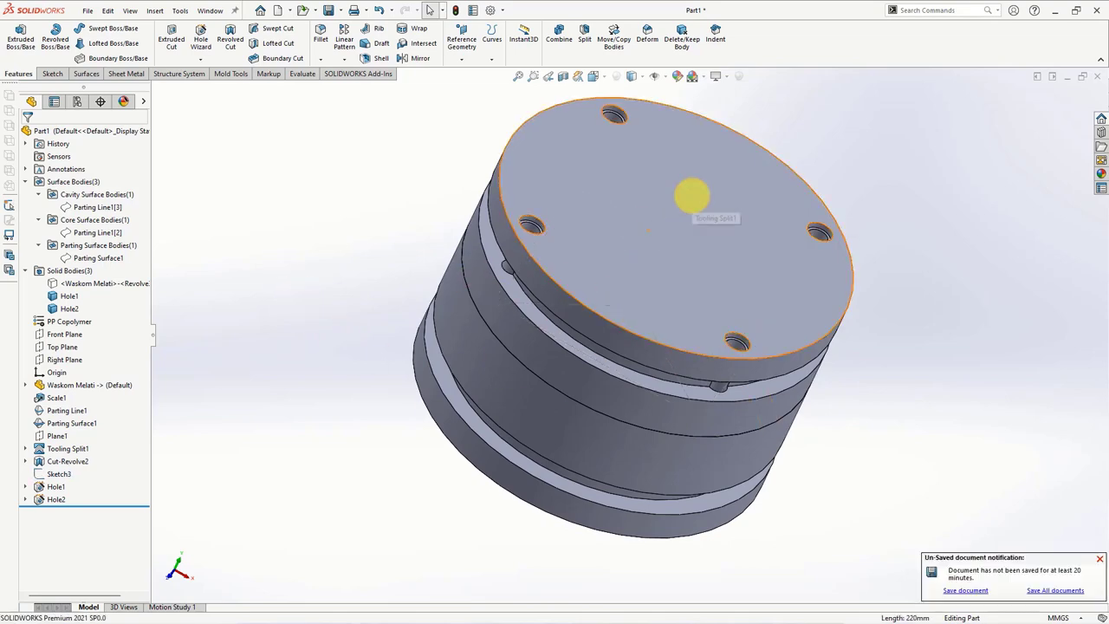
{"action": "left_click", "coordinate": [685, 243]}
{"action": "left_click", "coordinate": [390, 278]}
{"action": "mouse_move", "coordinate": [386, 277]}
{"action": "middle_mouse_down"}
{"action": "mouse_move", "coordinate": [350, 359]}
{"action": "mouse_move", "coordinate": [338, 300]}
{"action": "mouse_move", "coordinate": [376, 208]}
{"action": "middle_mouse_up"}
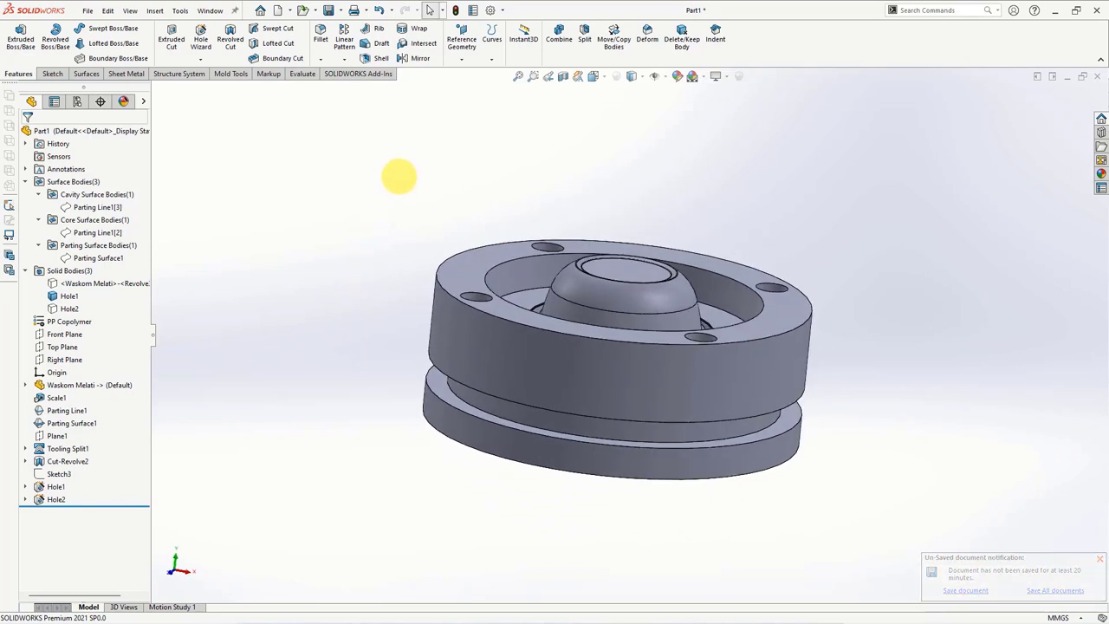
{"action": "left_click", "coordinate": [379, 10]}
{"action": "left_click", "coordinate": [483, 322]}
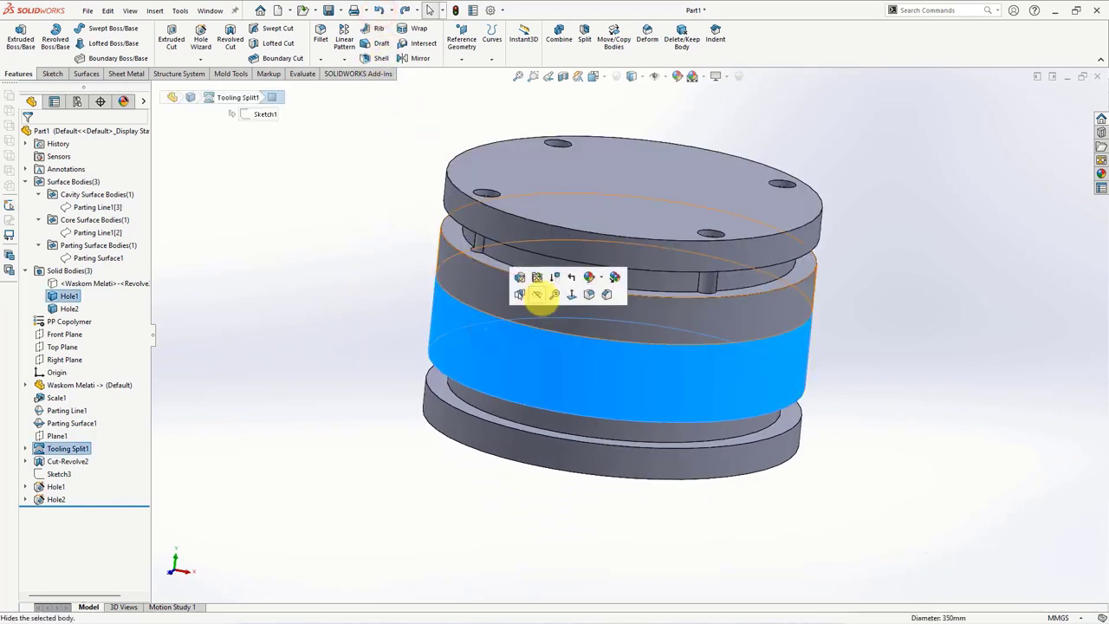
{"action": "left_click", "coordinate": [537, 295]}
{"action": "mouse_move", "coordinate": [358, 289]}
{"action": "middle_mouse_down"}
{"action": "mouse_move", "coordinate": [439, 361]}
{"action": "mouse_move", "coordinate": [434, 218]}
{"action": "mouse_move", "coordinate": [385, 194]}
{"action": "middle_mouse_up"}
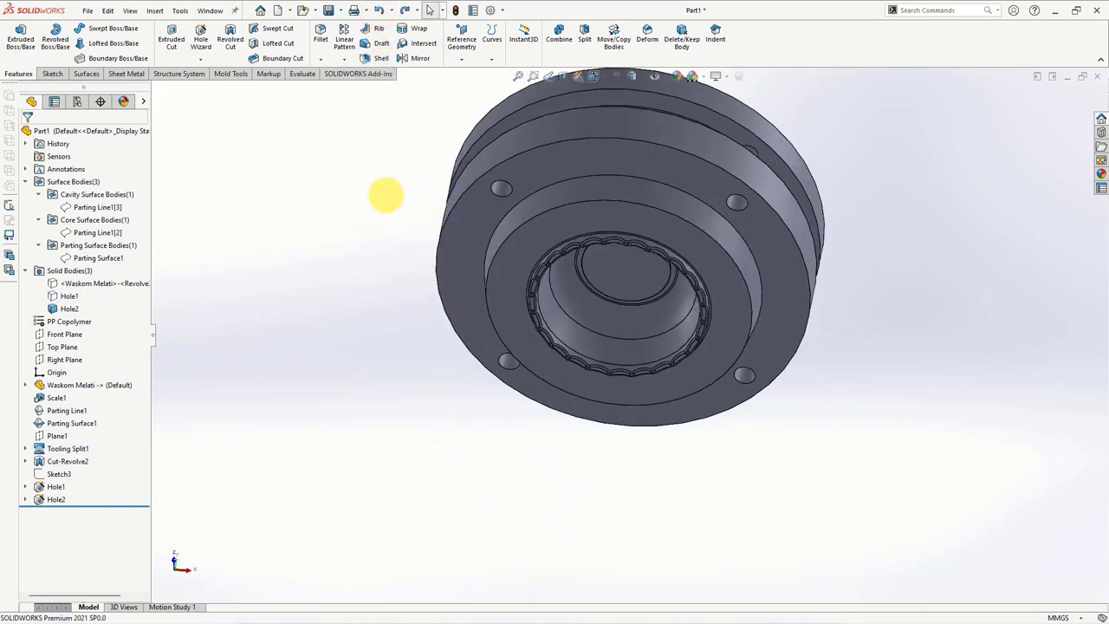
Offset the flat outer ring face 0.5 mm in the flipped direction as Move Face1.
{"action": "left_click", "coordinate": [231, 74]}
{"action": "left_click", "coordinate": [242, 58]}
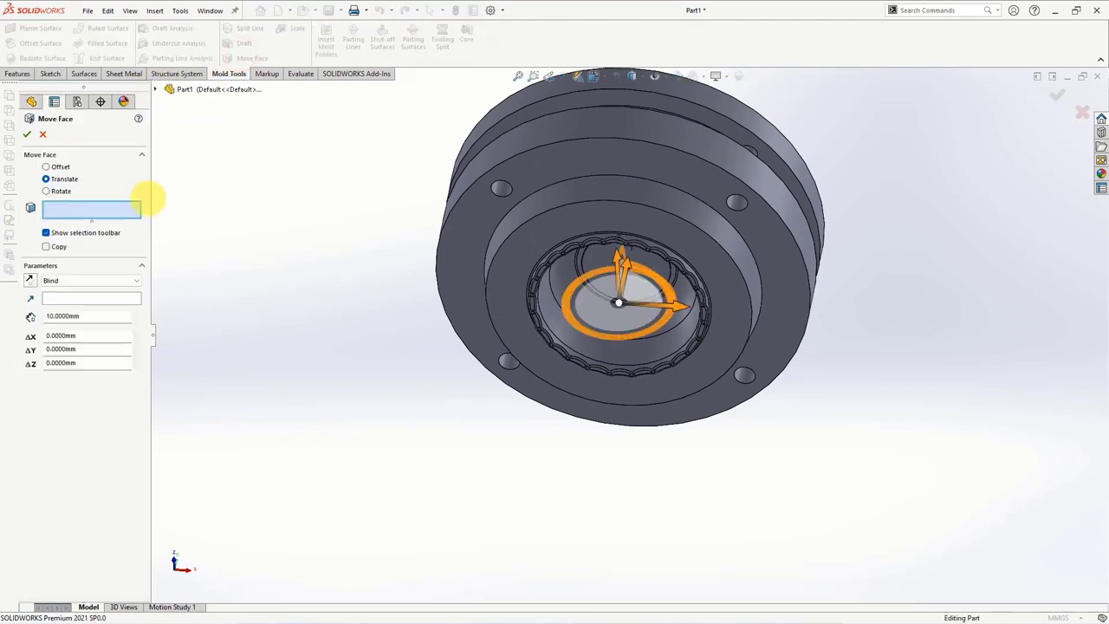
{"action": "left_click", "coordinate": [48, 165]}
{"action": "left_click", "coordinate": [88, 265]}
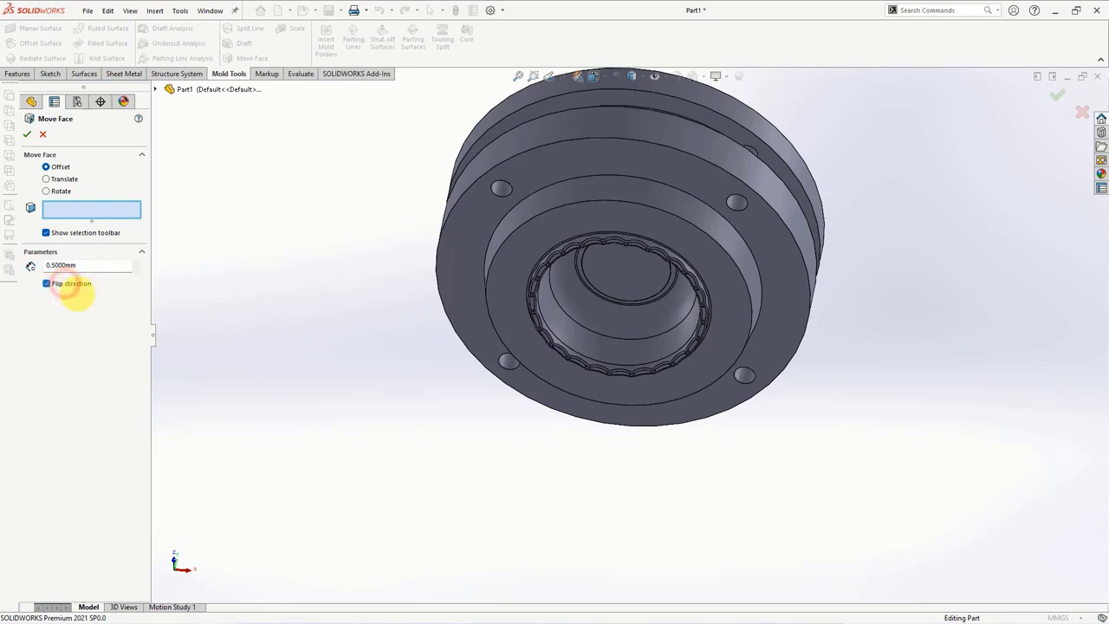
{"action": "left_click", "coordinate": [453, 236]}
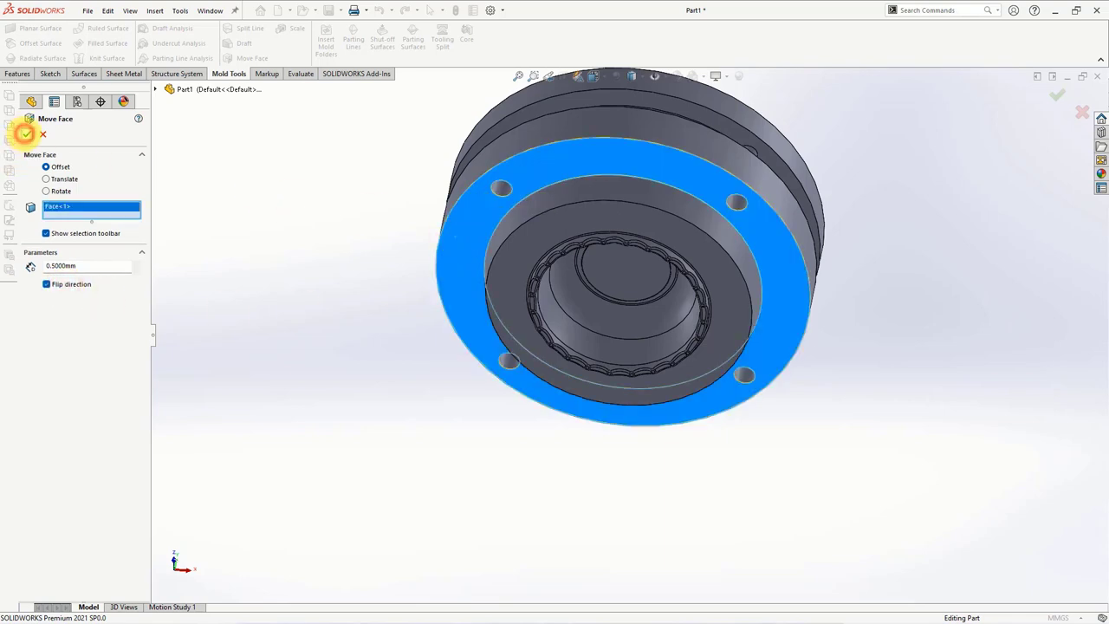
{"action": "left_click", "coordinate": [25, 133]}
{"action": "mouse_move", "coordinate": [223, 267]}
{"action": "middle_mouse_down"}
{"action": "mouse_move", "coordinate": [321, 267]}
{"action": "mouse_move", "coordinate": [291, 155]}
{"action": "middle_mouse_up"}
{"action": "left_click", "coordinate": [16, 73]}
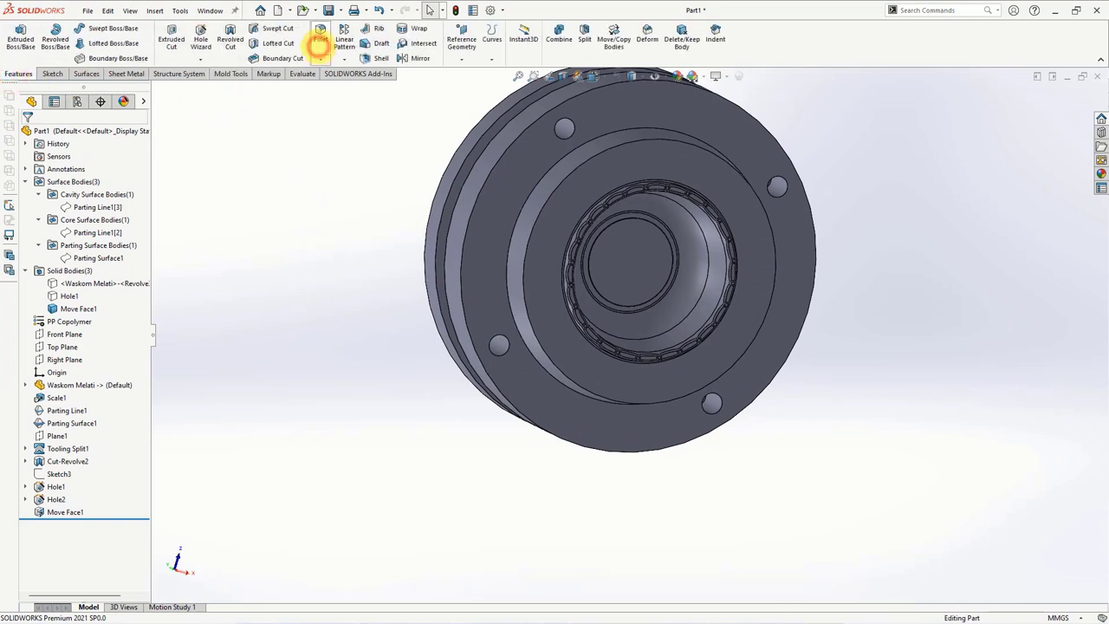
Fillet one block's inner circular rim edge with a 3 mm radius.
{"action": "left_click", "coordinate": [320, 36]}
{"action": "type", "text": "3"}
{"action": "key", "text": "Return"}
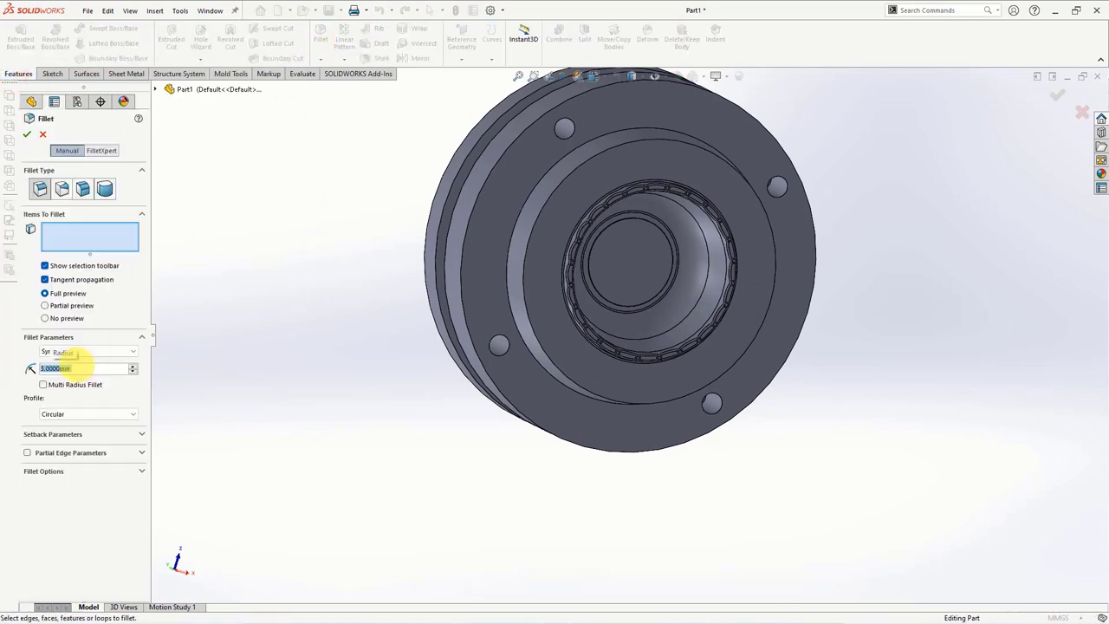
{"action": "left_click", "coordinate": [524, 260]}
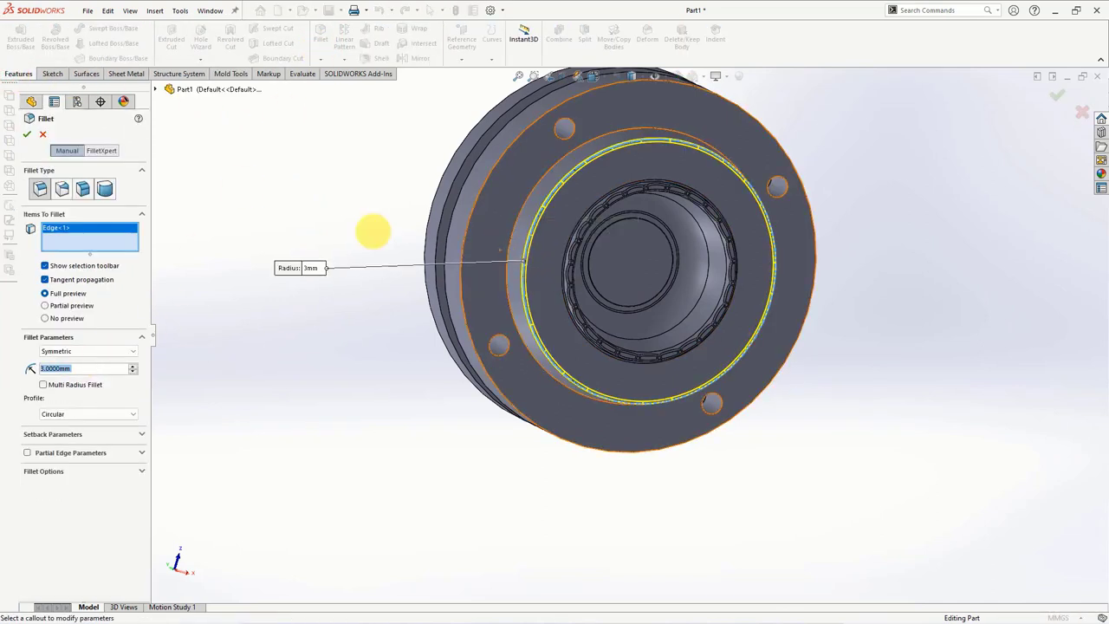
{"action": "left_click", "coordinate": [27, 134]}
{"action": "middle_click_drag", "start_coordinate": [290, 189], "coordinate": [310, 330]}
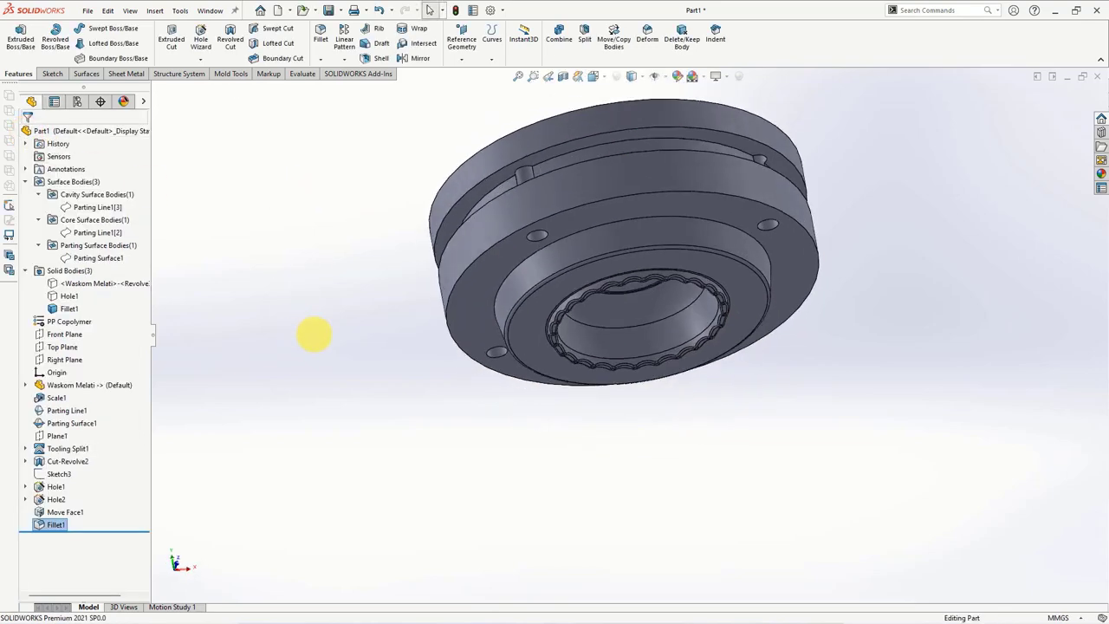
Swap visible blocks and apply a second 3 mm fillet to the other block's inner rim edge.
{"action": "left_click", "coordinate": [60, 295]}
{"action": "left_click", "coordinate": [77, 292]}
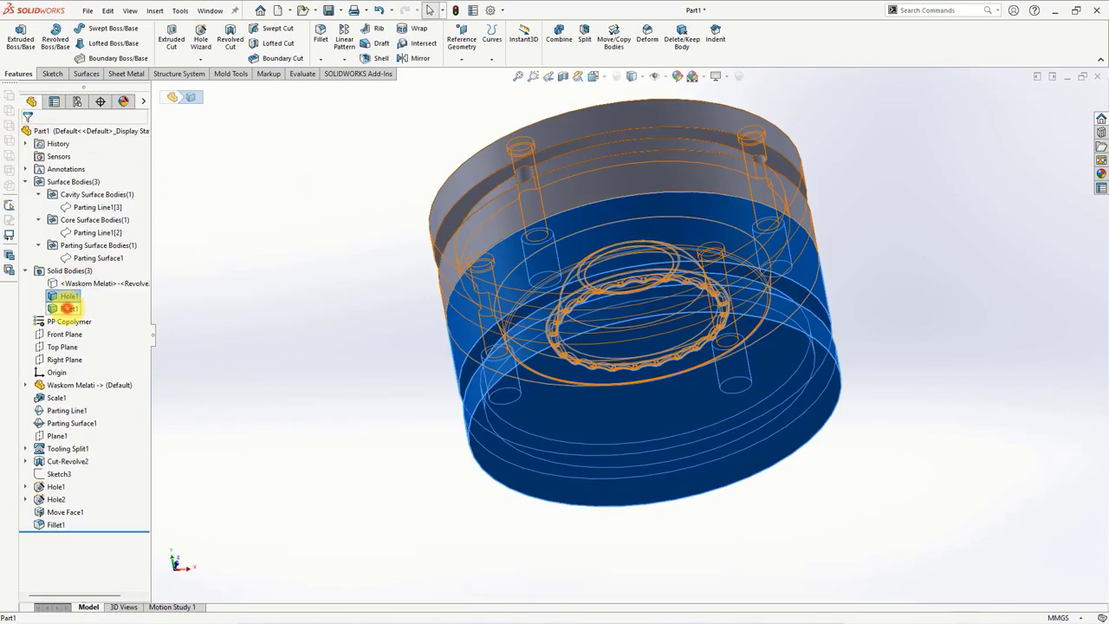
{"action": "left_click", "coordinate": [78, 293]}
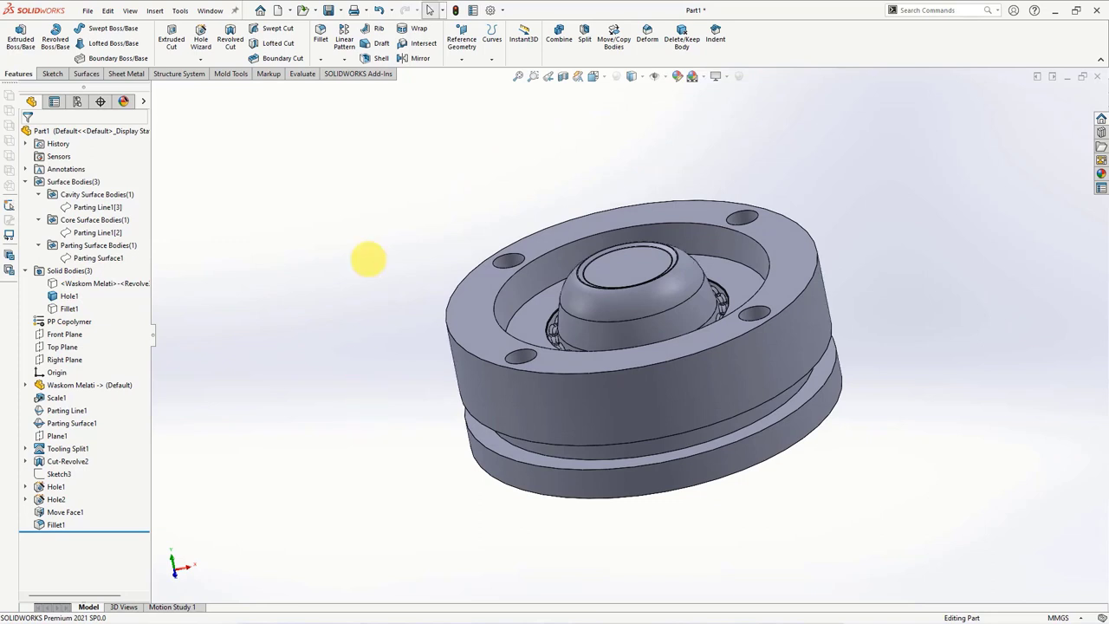
{"action": "left_click", "coordinate": [320, 39]}
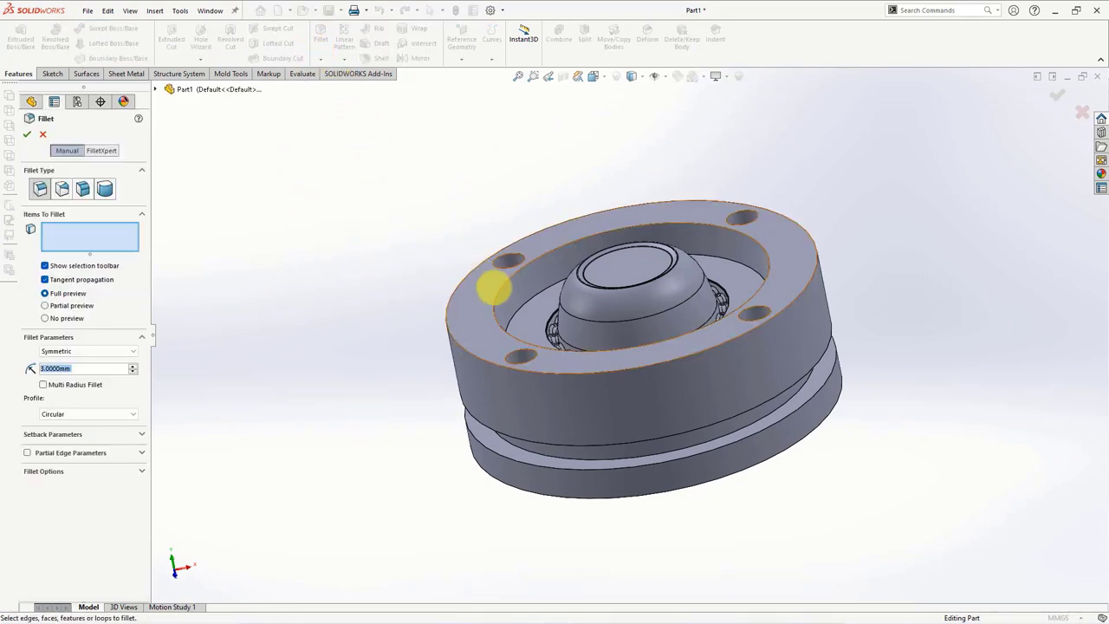
{"action": "left_click", "coordinate": [495, 291]}
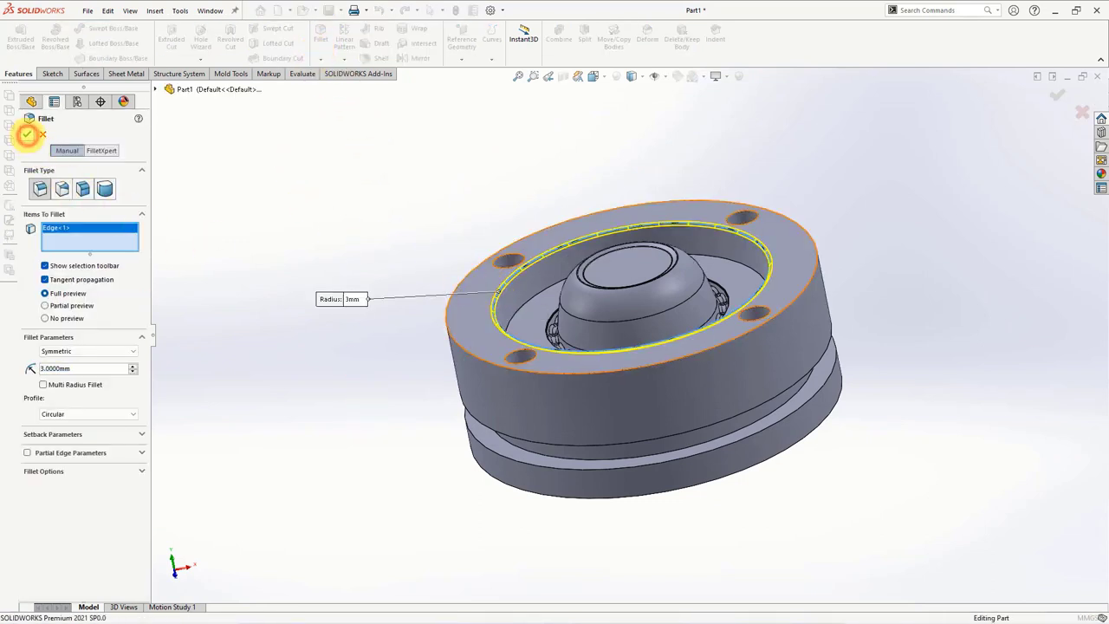
{"action": "left_click", "coordinate": [27, 134]}
{"action": "left_click", "coordinate": [69, 295]}
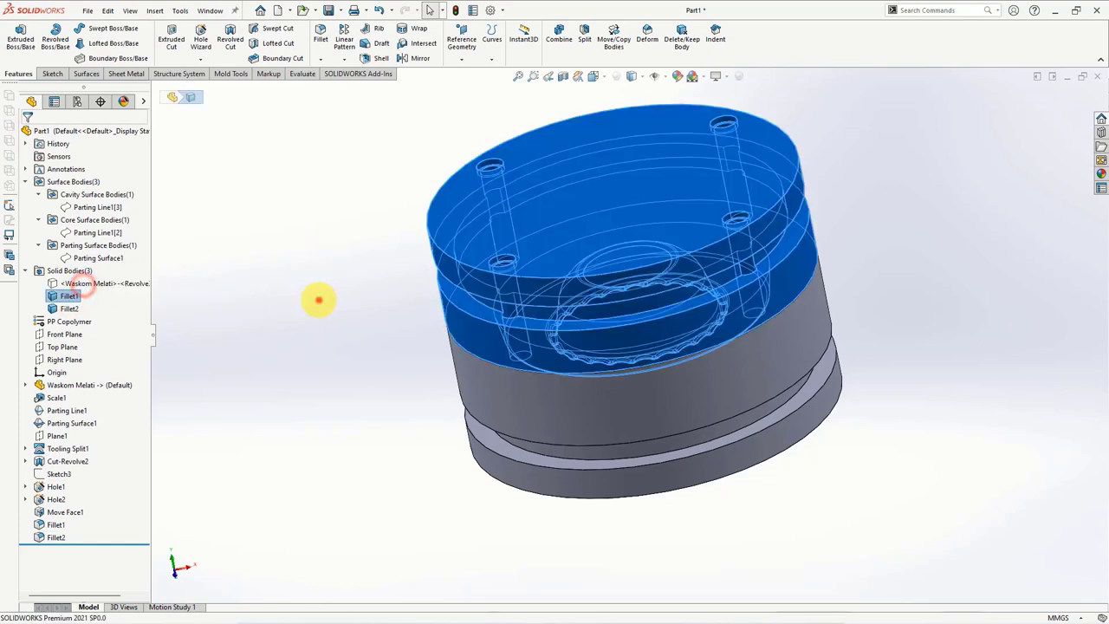
{"action": "left_click", "coordinate": [319, 299]}
{"action": "mouse_move", "coordinate": [319, 300]}
{"action": "middle_mouse_down"}
{"action": "mouse_move", "coordinate": [367, 267]}
{"action": "mouse_move", "coordinate": [371, 230]}
{"action": "mouse_move", "coordinate": [373, 260]}
{"action": "middle_mouse_up"}
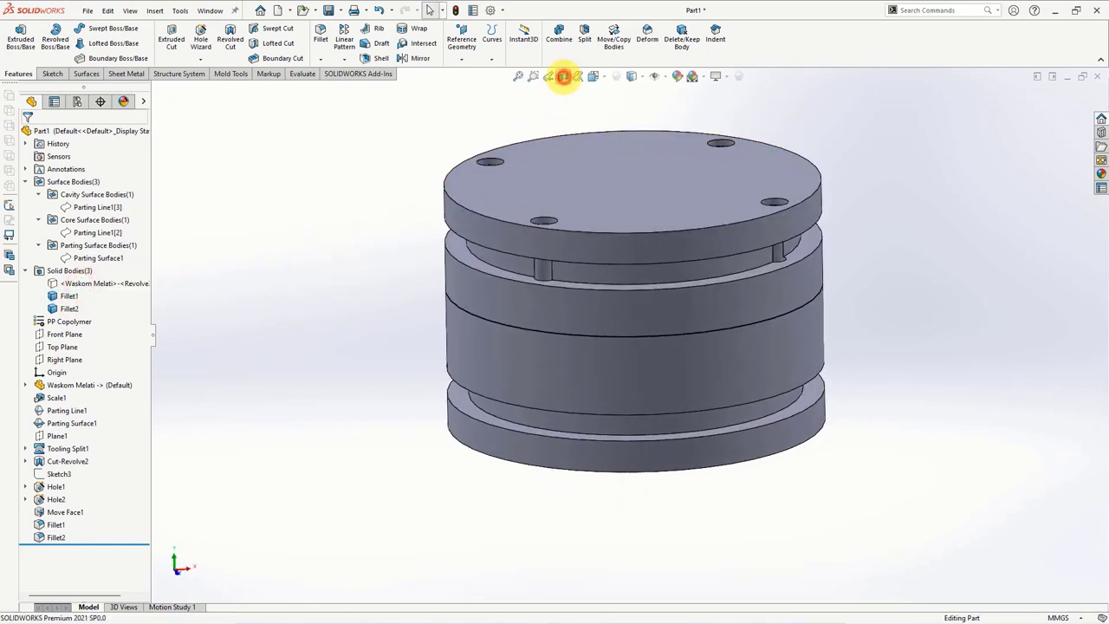
Preview a Front Plane section of the mould, view it face-on, then cancel it.
{"action": "left_click", "coordinate": [564, 76]}
{"action": "key", "text": "ctrl+1"}
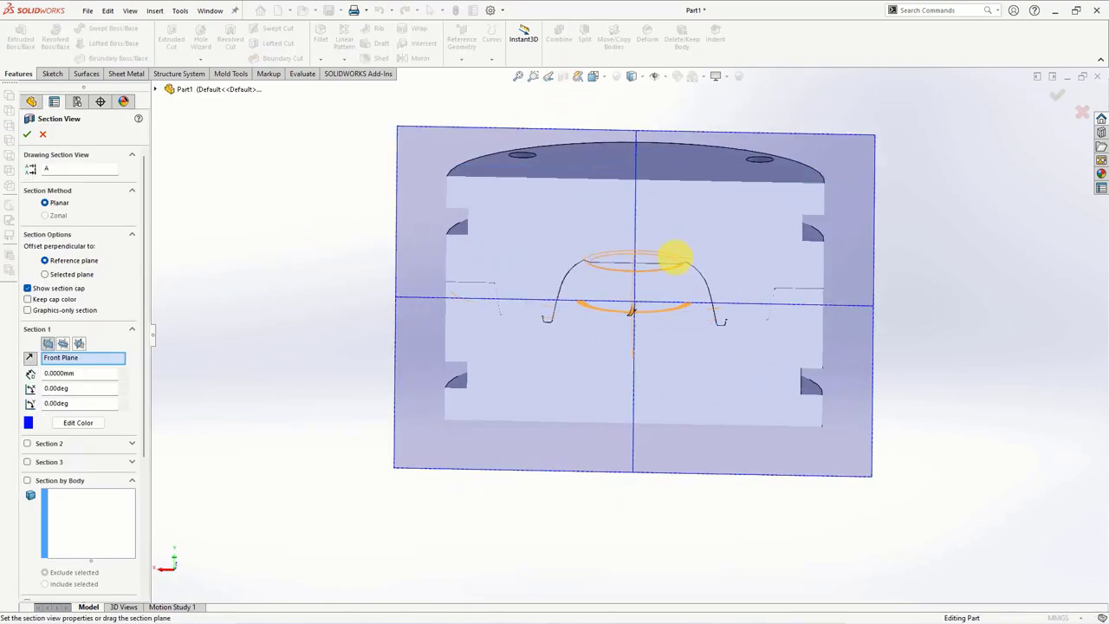
{"action": "mouse_move", "coordinate": [675, 256]}
{"action": "middle_mouse_down"}
{"action": "mouse_move", "coordinate": [656, 309]}
{"action": "mouse_move", "coordinate": [338, 346]}
{"action": "middle_mouse_up"}
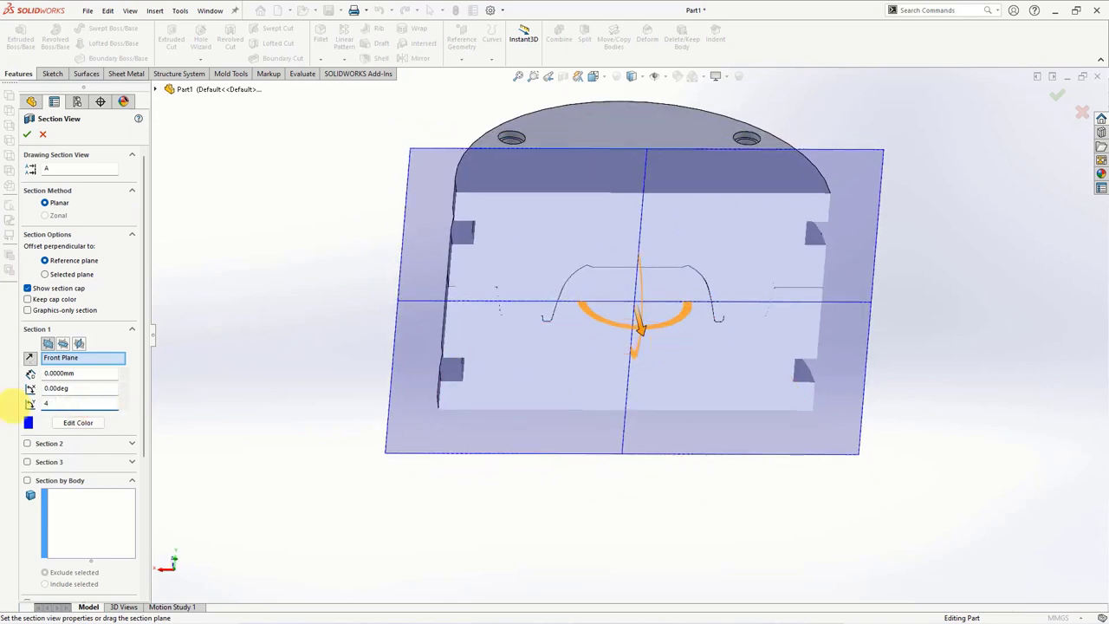
{"action": "key", "text": "Escape"}
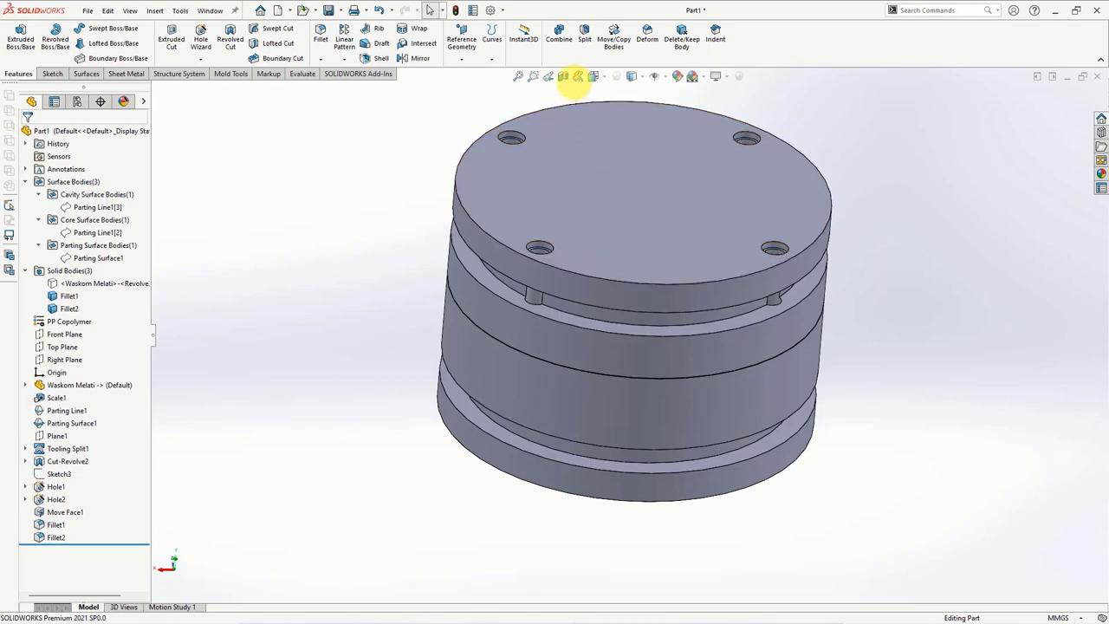
Apply a Front Plane section view rotated about 44 degrees, viewed straight on.
{"action": "left_click", "coordinate": [563, 77]}
{"action": "left_click_drag", "start_coordinate": [483, 329], "coordinate": [613, 338]}
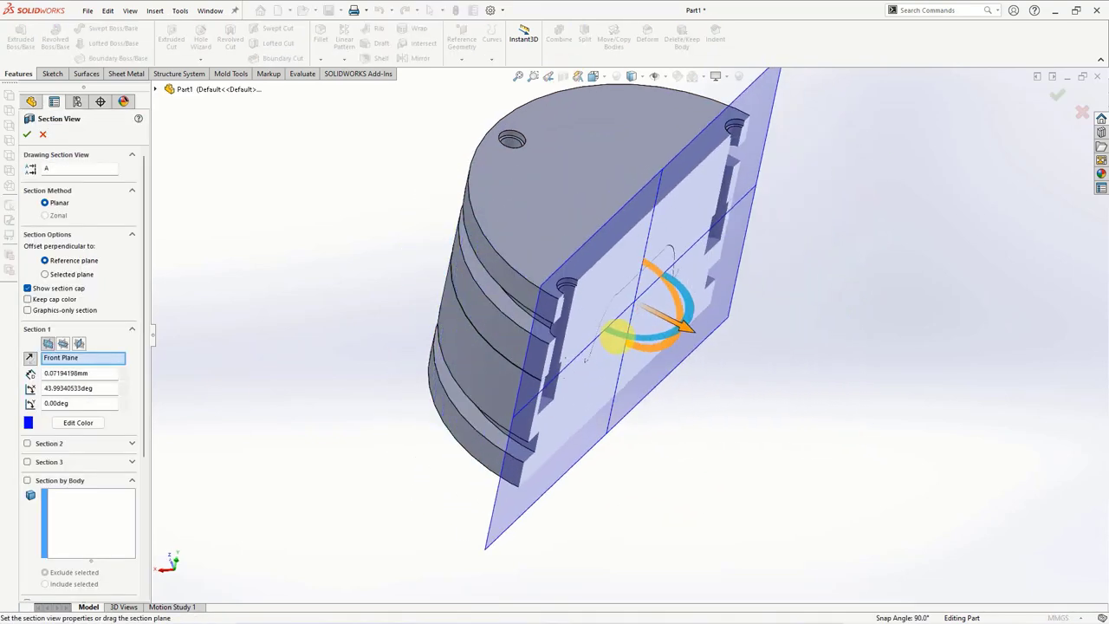
{"action": "key", "text": "ctrl+8"}
{"action": "left_click", "coordinate": [30, 134]}
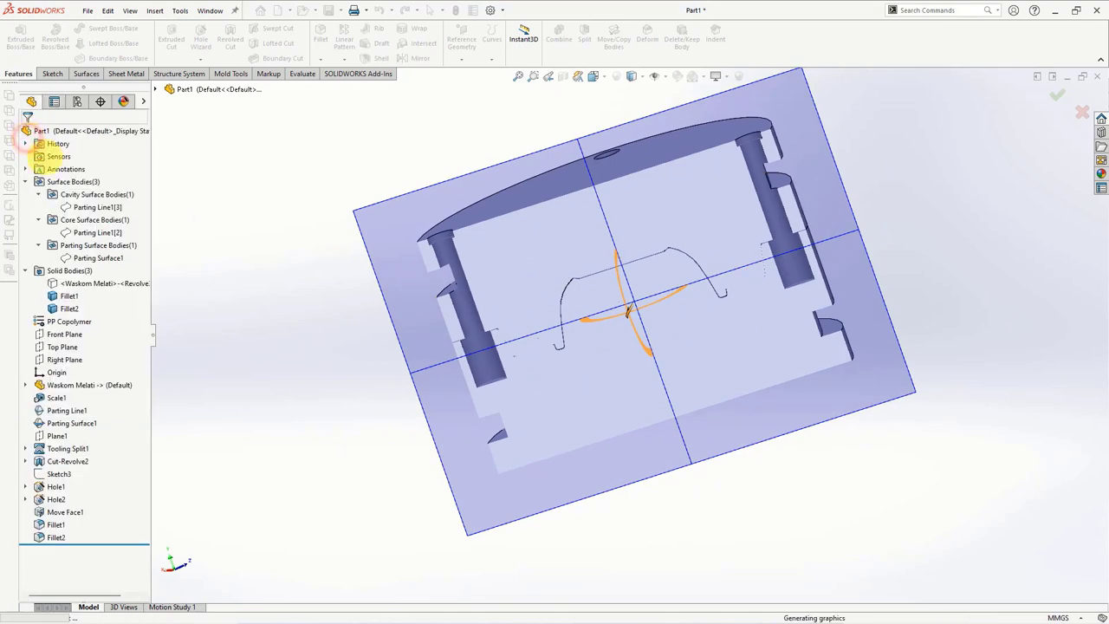
Zoom and orbit to inspect the diagonal cut and the model's rounded top.
{"action": "scroll", "coordinate": [693, 303], "scroll_direction": "down", "scroll_amount": 3}
{"action": "scroll", "coordinate": [754, 252], "scroll_direction": "down", "scroll_amount": 4}
{"action": "scroll", "coordinate": [678, 248], "scroll_direction": "down", "scroll_amount": 2}
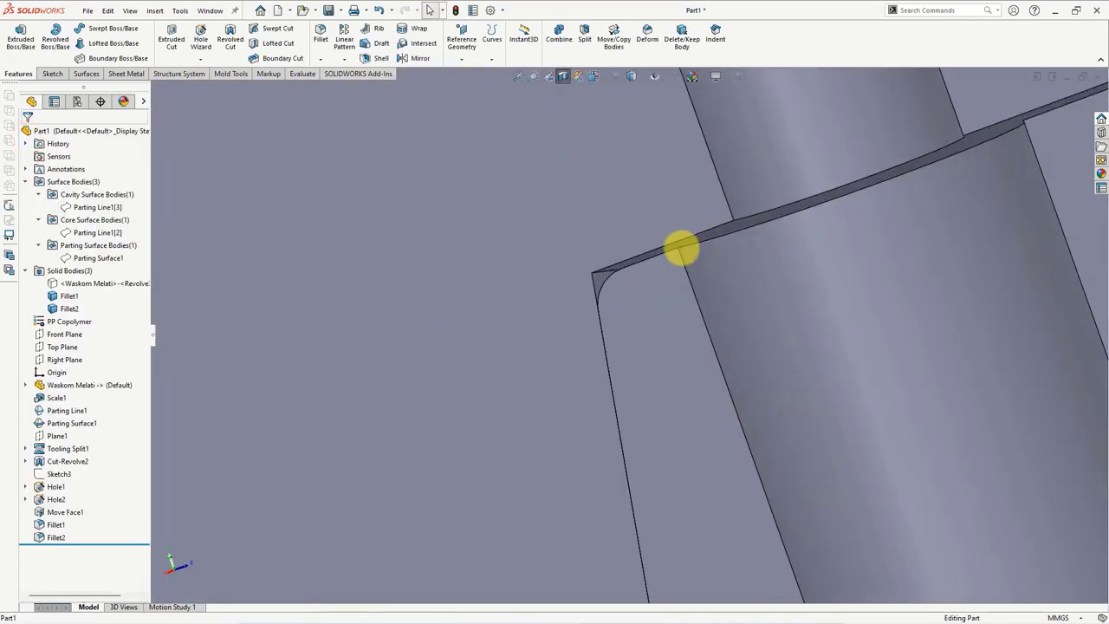
{"action": "scroll", "coordinate": [685, 249], "scroll_direction": "up", "scroll_amount": 1}
{"action": "scroll", "coordinate": [685, 249], "scroll_direction": "up", "scroll_amount": 3}
{"action": "scroll", "coordinate": [685, 250], "scroll_direction": "up", "scroll_amount": 3}
{"action": "scroll", "coordinate": [505, 404], "scroll_direction": "up", "scroll_amount": 2}
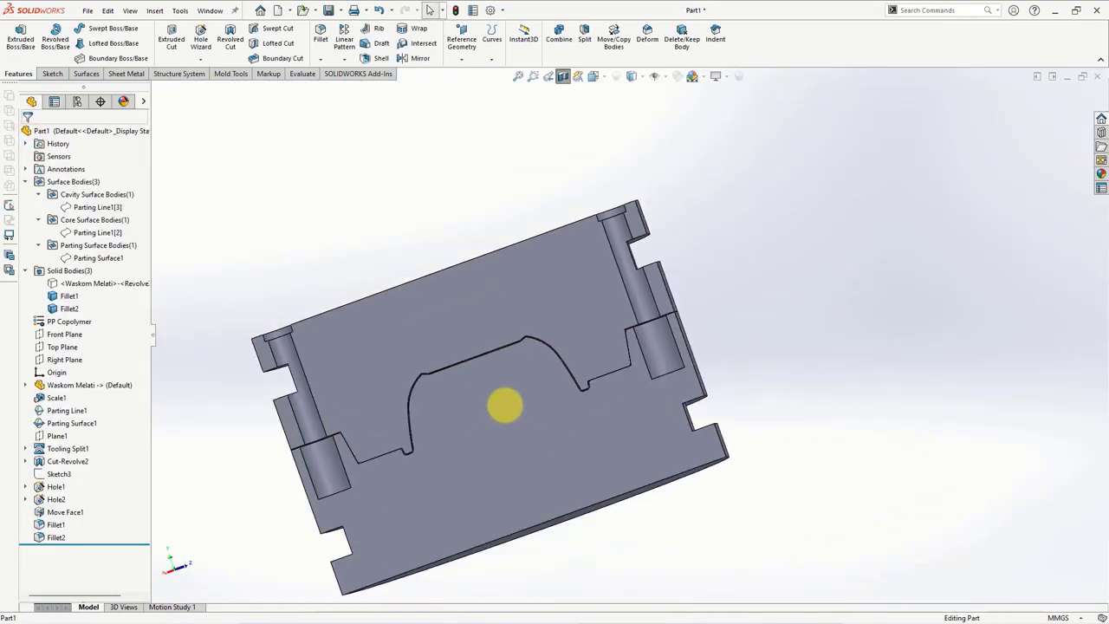
{"action": "mouse_move", "coordinate": [505, 404]}
{"action": "middle_mouse_down"}
{"action": "mouse_move", "coordinate": [471, 451]}
{"action": "mouse_move", "coordinate": [482, 483]}
{"action": "mouse_move", "coordinate": [490, 436]}
{"action": "middle_mouse_up"}
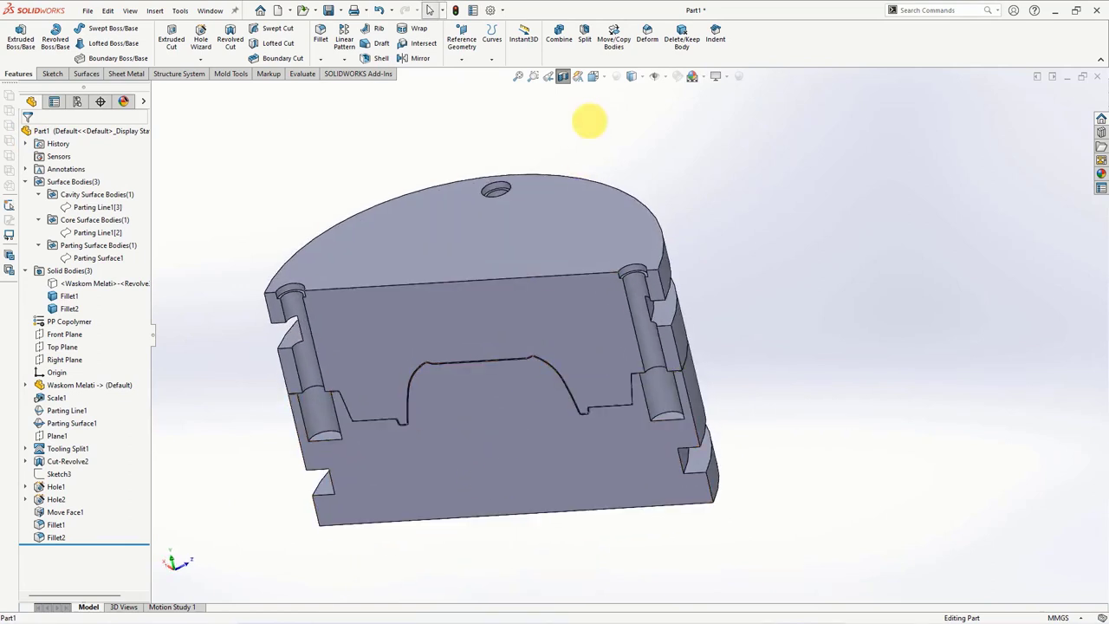
Turn Section View off, fit the full mould, and display it as a wireframe.
{"action": "left_click", "coordinate": [562, 76]}
{"action": "key", "text": "f"}
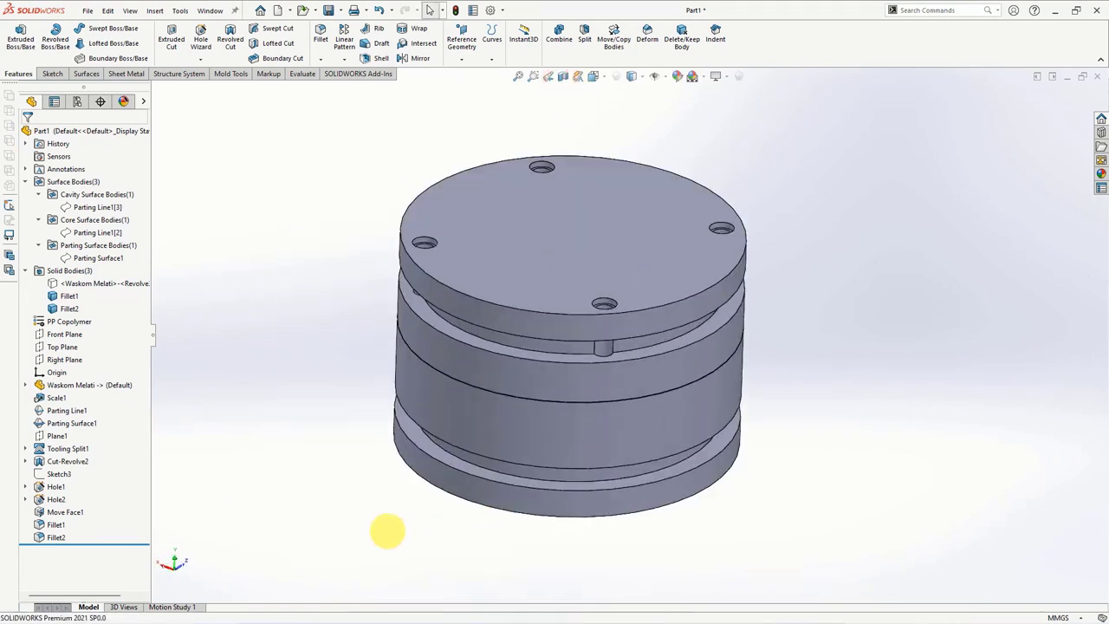
{"action": "left_click", "coordinate": [633, 157]}
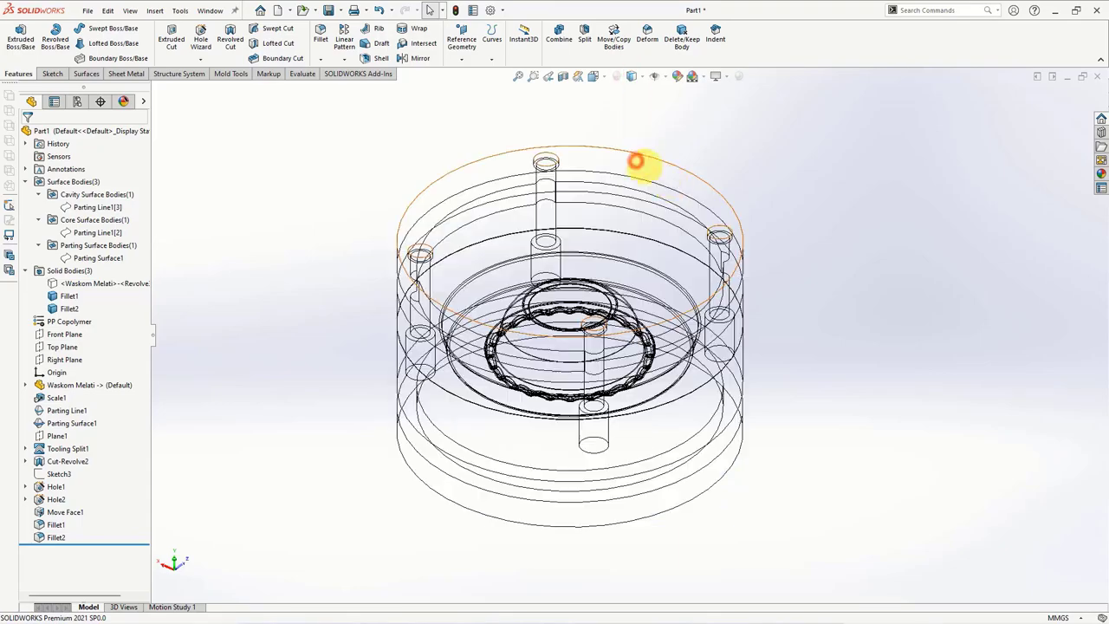
{"action": "mouse_move", "coordinate": [633, 164]}
{"action": "middle_mouse_down"}
{"action": "mouse_move", "coordinate": [841, 371]}
{"action": "mouse_move", "coordinate": [846, 198]}
{"action": "mouse_move", "coordinate": [818, 288]}
{"action": "middle_mouse_up"}
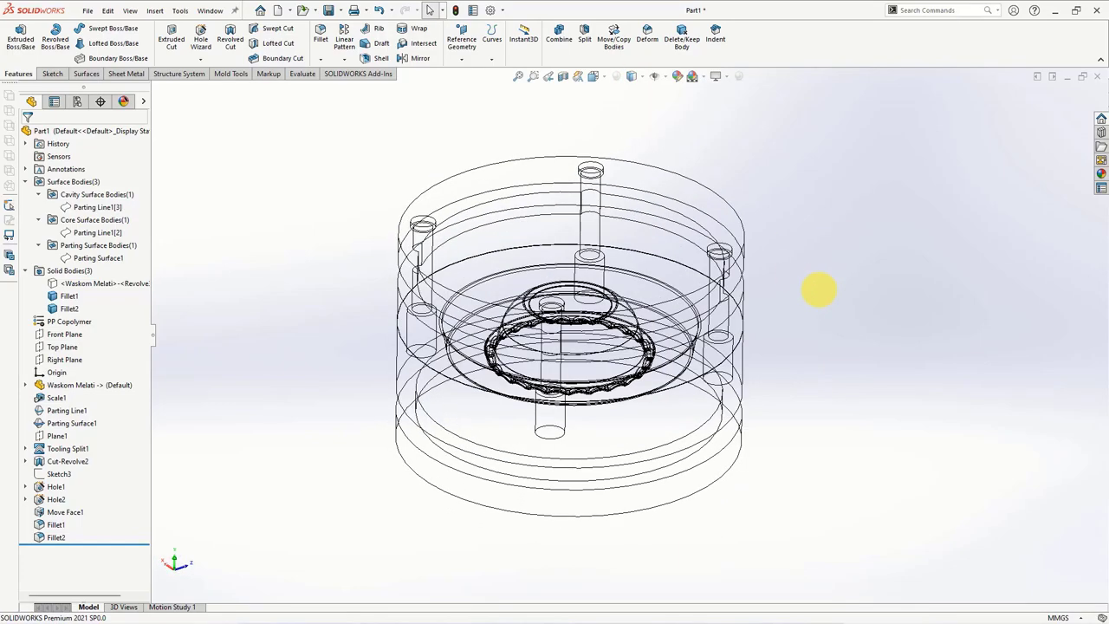